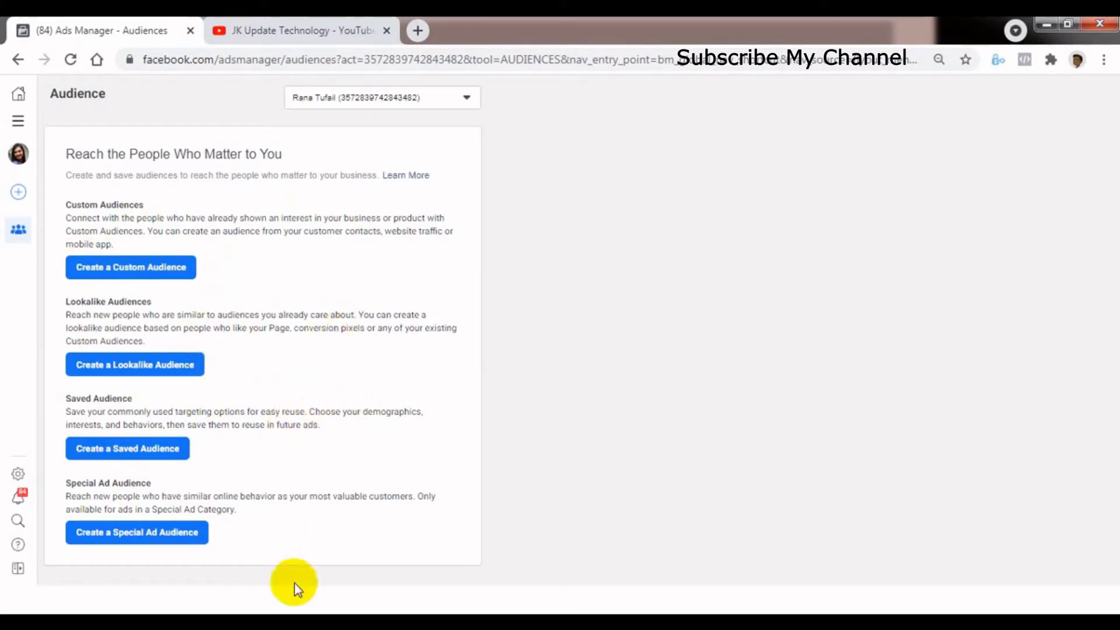
Switch to the Notepad notes and examine the warm or cold and sales ratings of the Custom, Lookalike and Saved Audiences
key("alt+Tab")
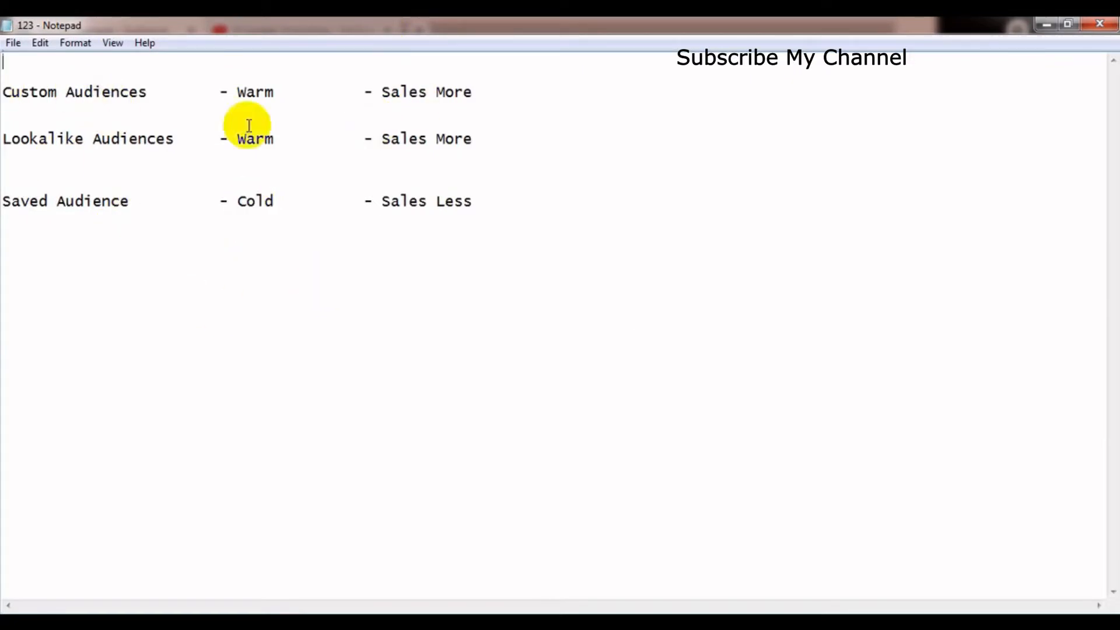
left_click(130, 201)
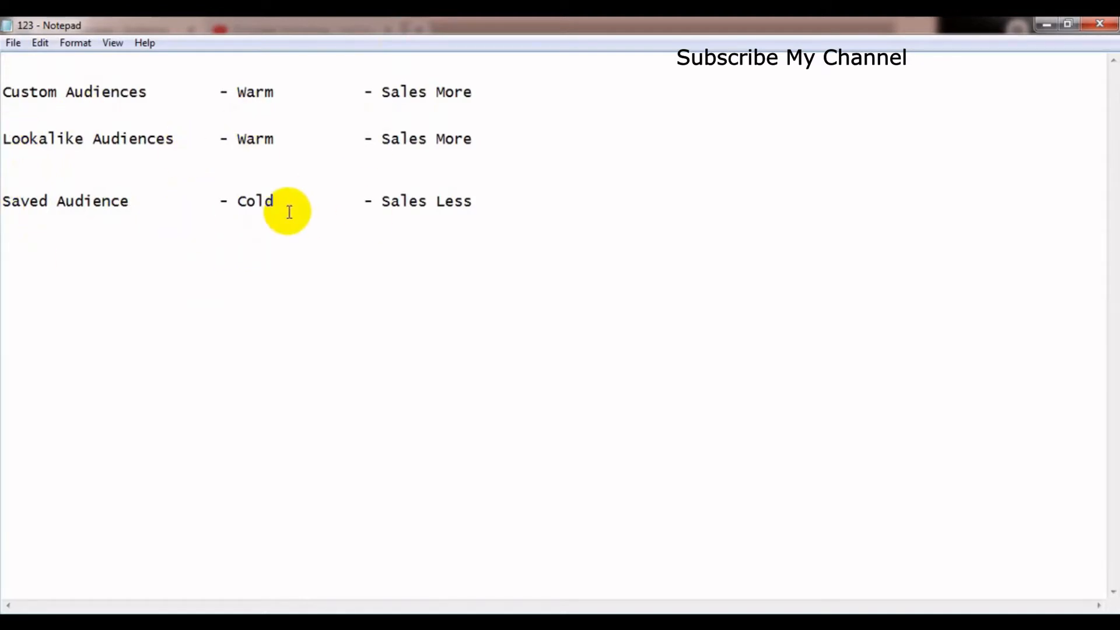
left_click(241, 199)
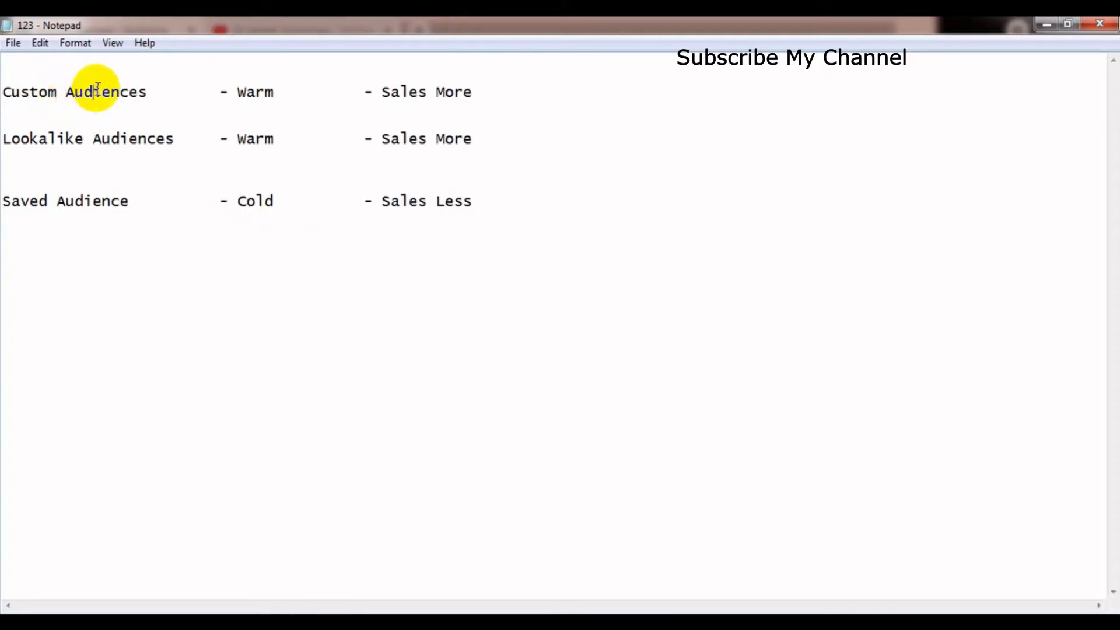
left_click(173, 140)
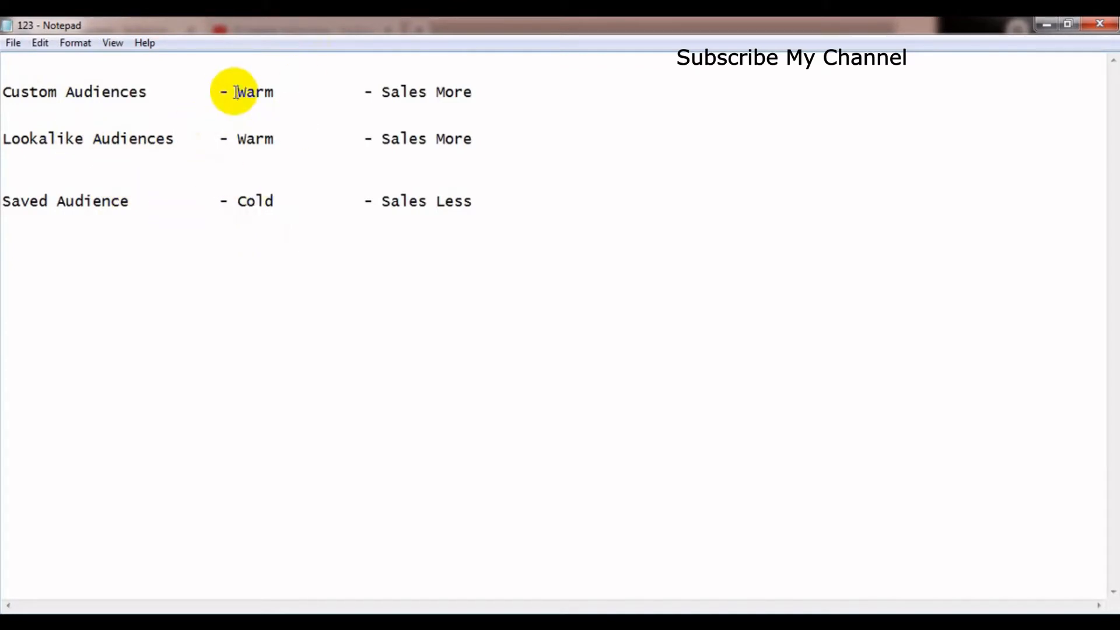
left_click(229, 201)
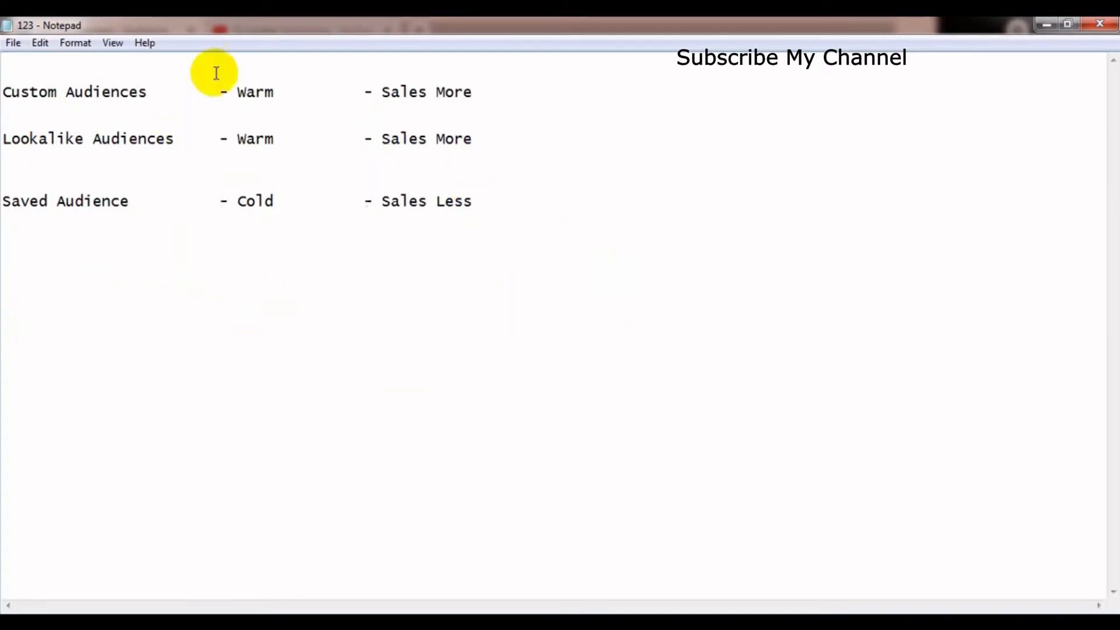
left_click(5, 90)
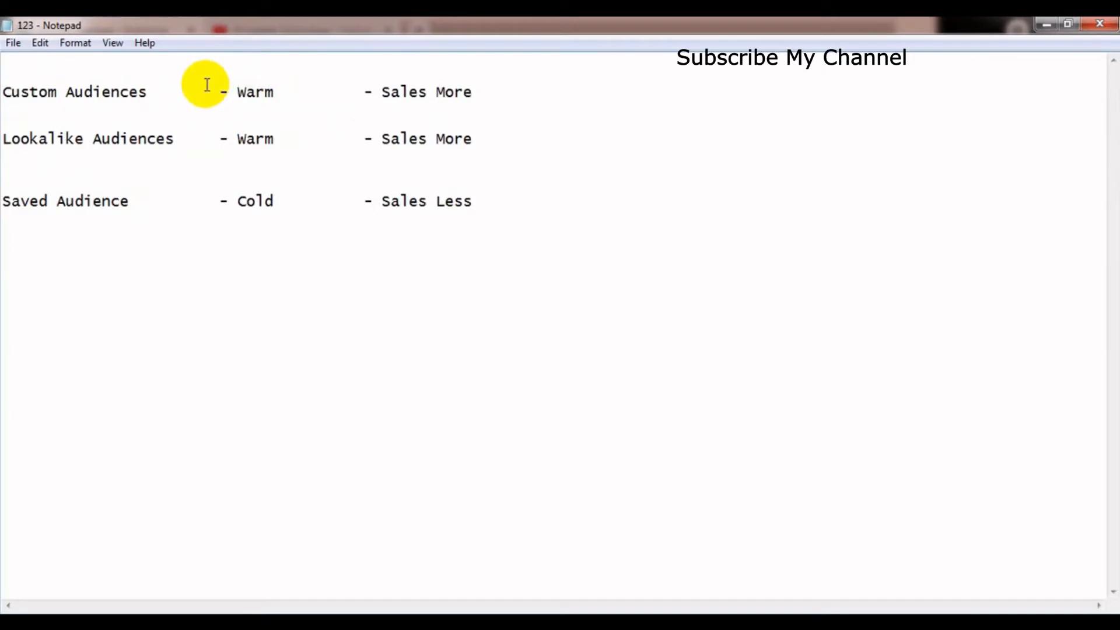
left_click(239, 92)
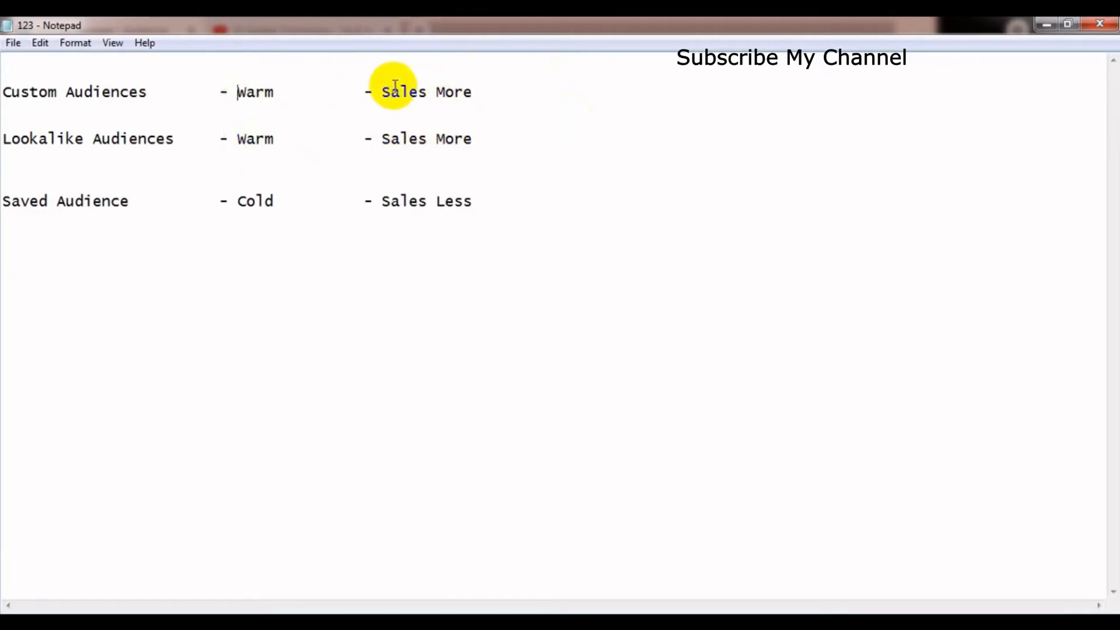
left_click(240, 201)
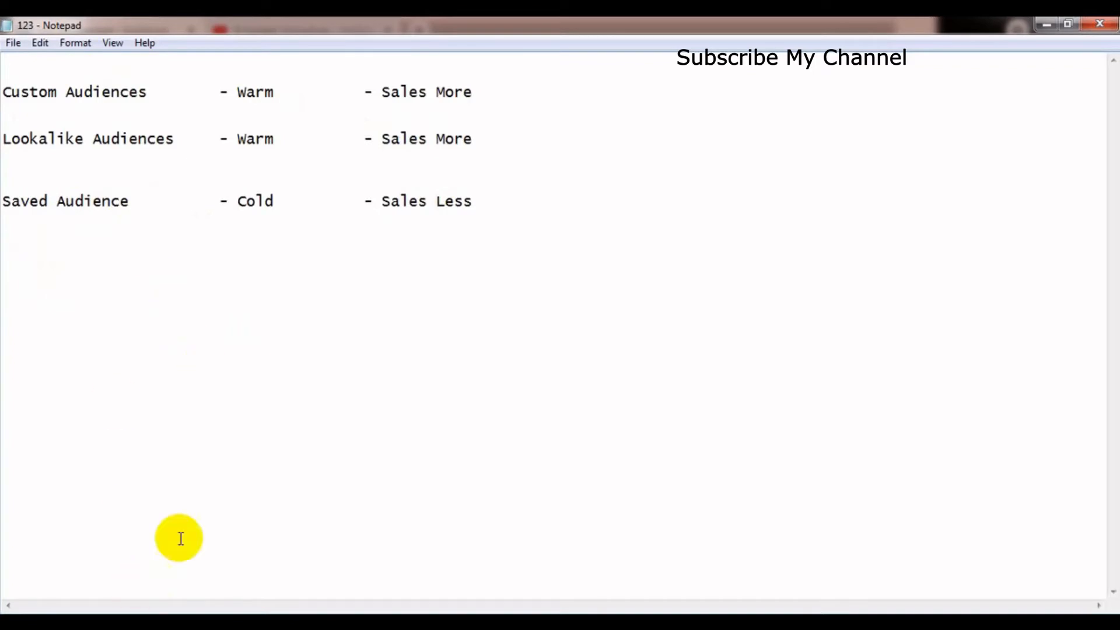
Switch back to Ads Manager in the browser and start a new saved audience named op12
key("alt+Tab")
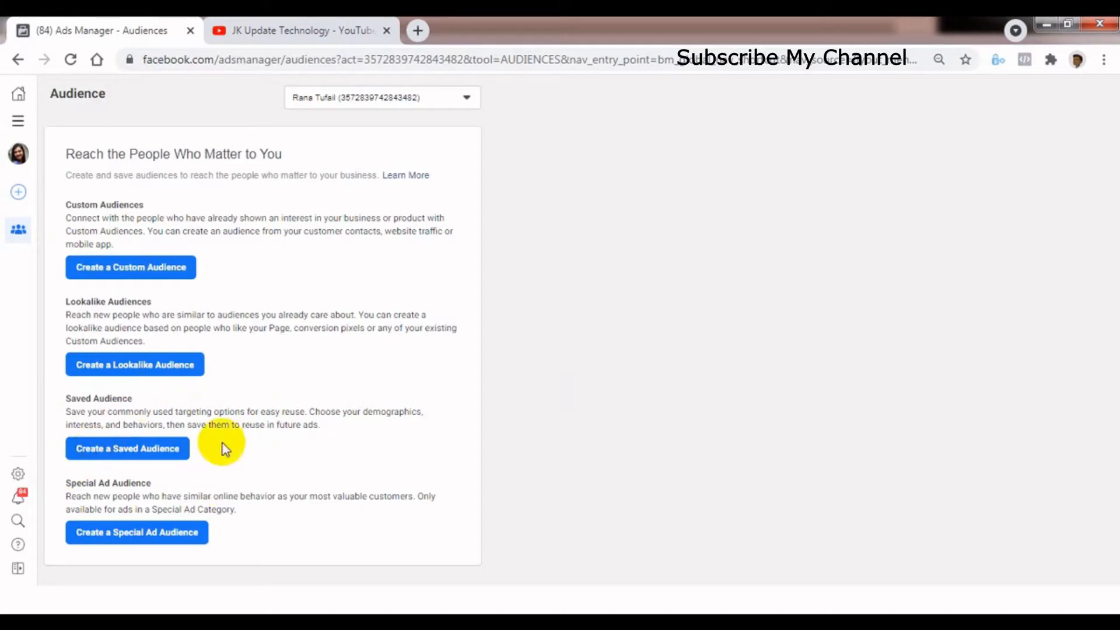
left_click(133, 449)
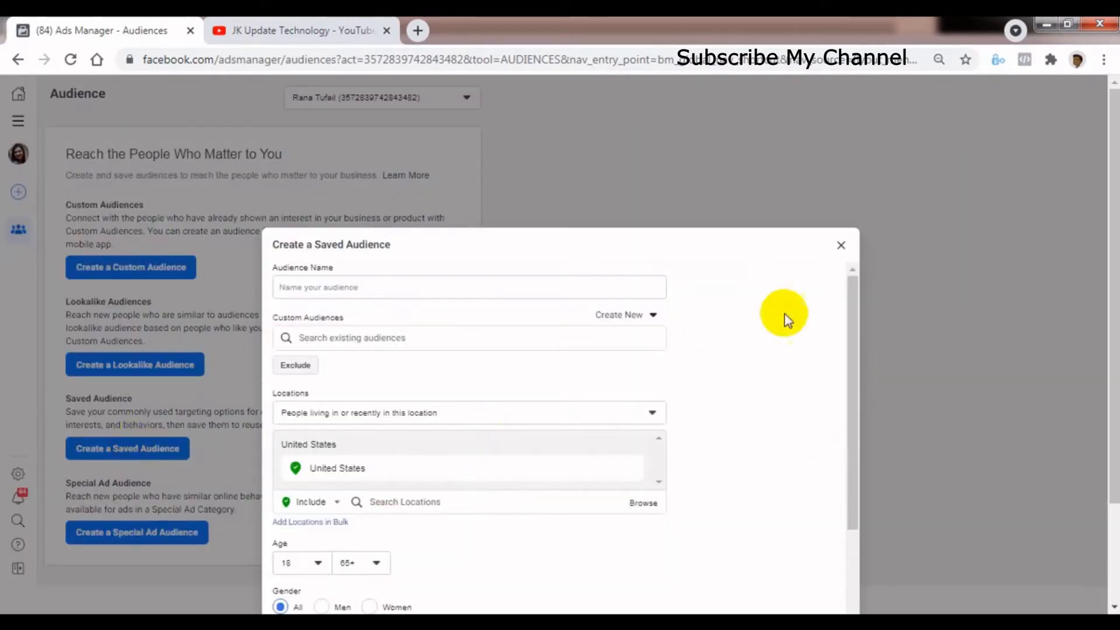
left_click_drag(1115, 422, 1115, 507)
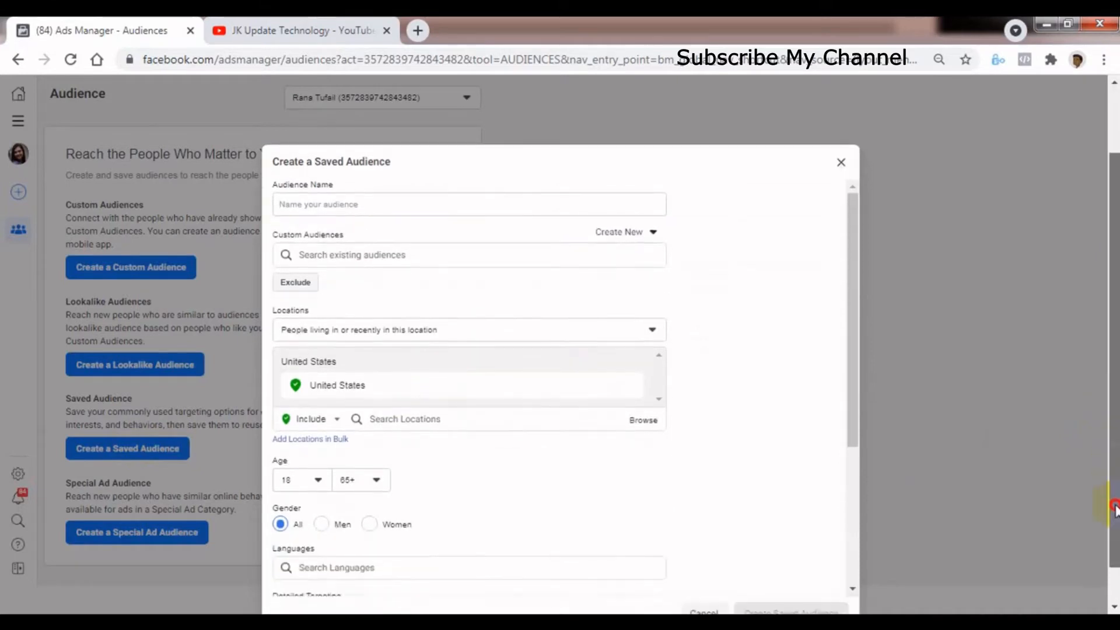
left_click_drag(856, 239, 845, 206)
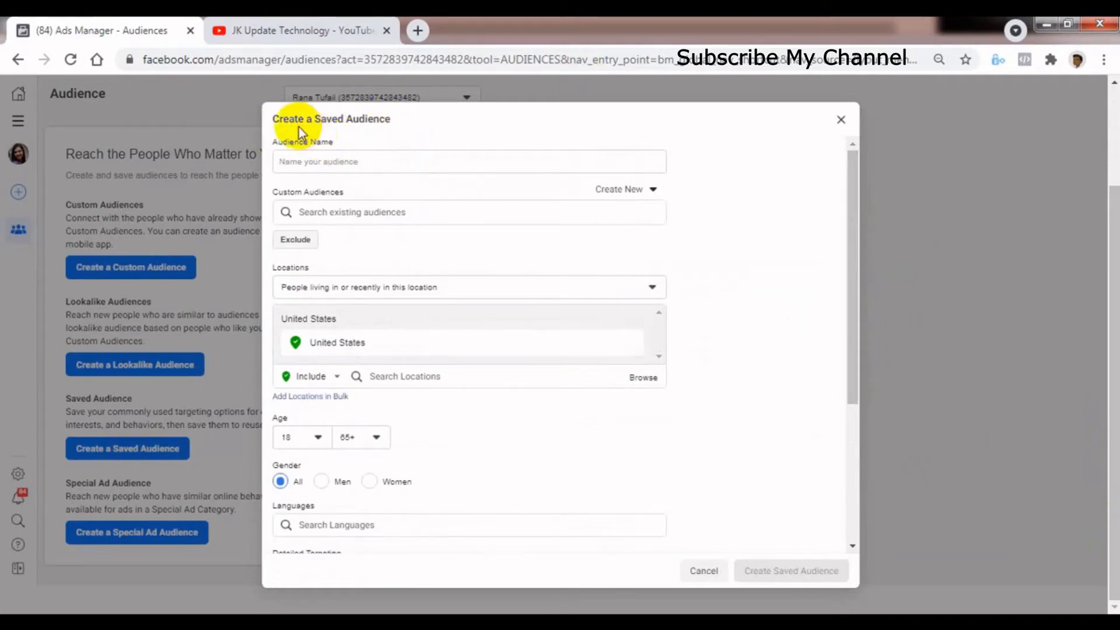
left_click(312, 163)
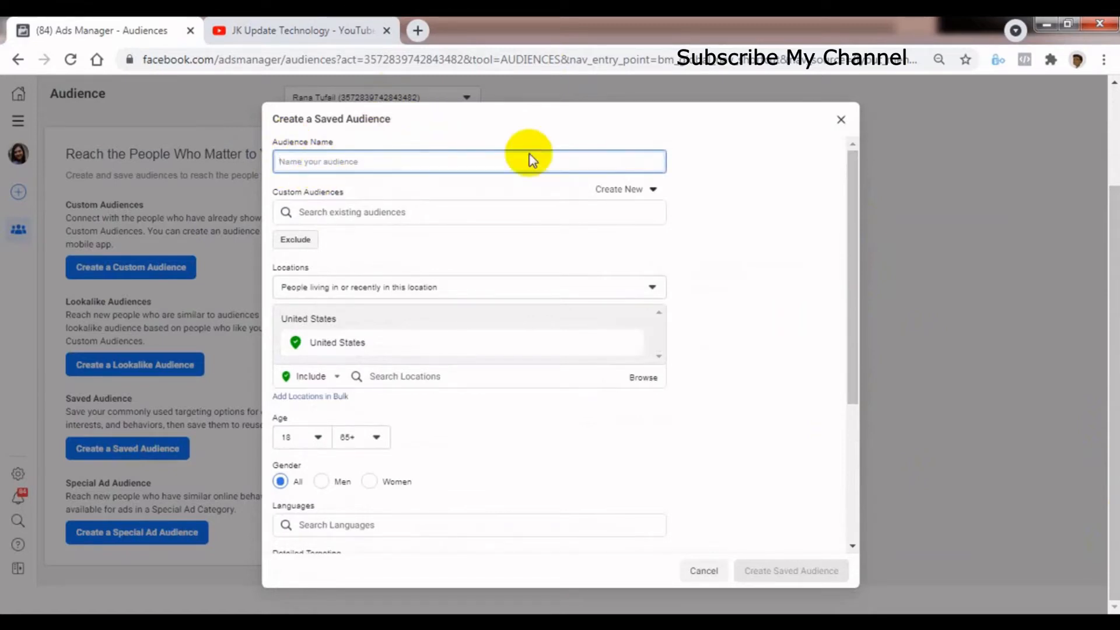
type("ps")
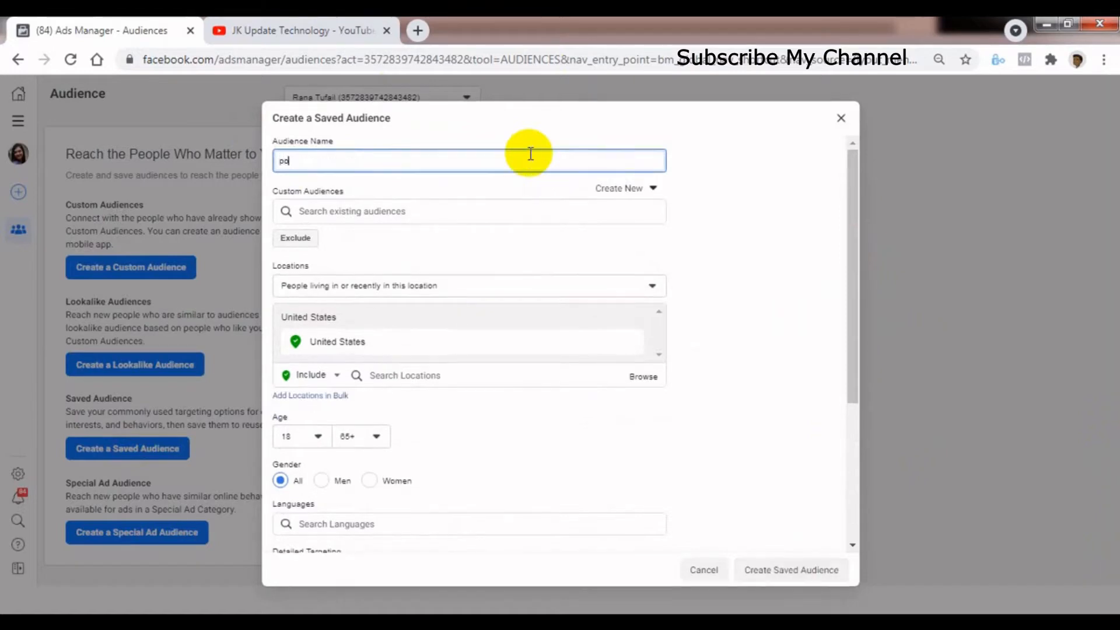
key("BackSpace")
key("BackSpace")
type("op12")
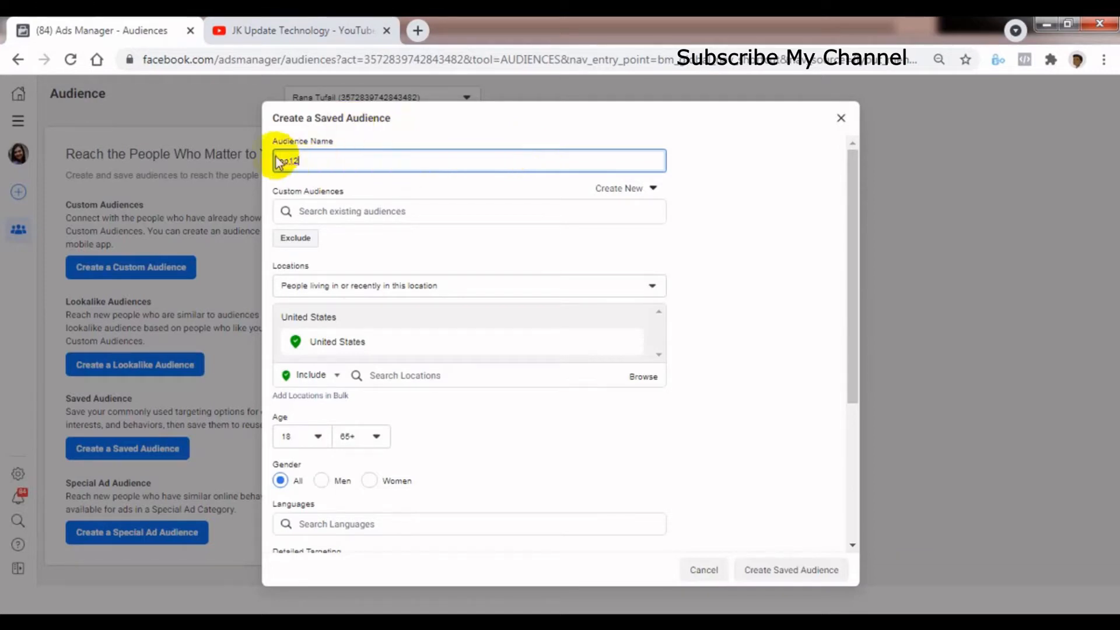
left_click(731, 270)
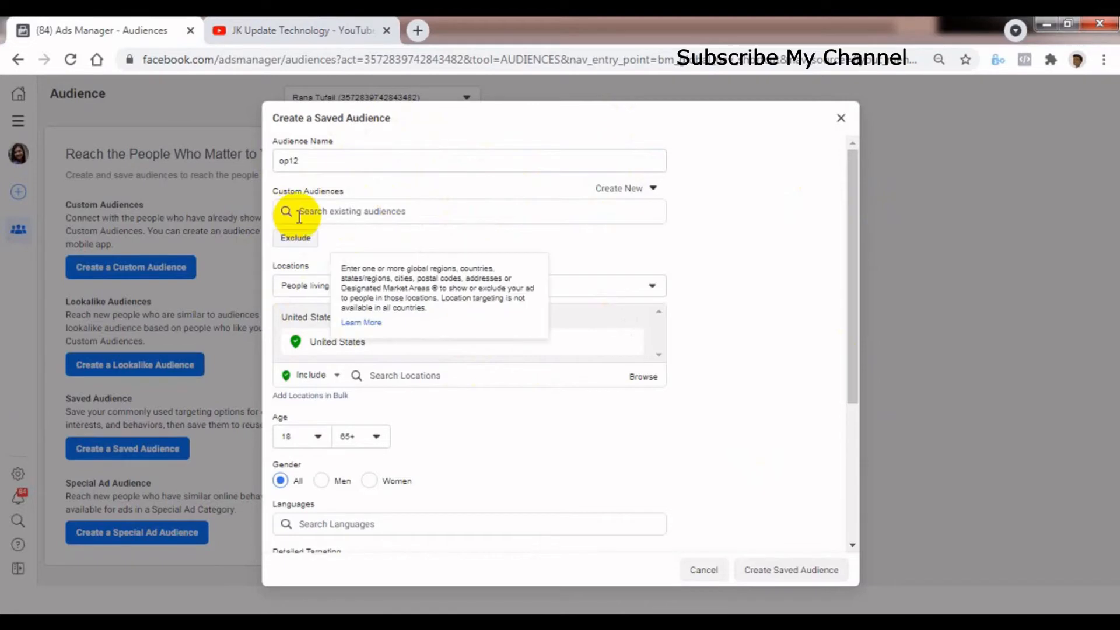
Review the options for creating or reusing a custom audience and check the related video tutorials on the YouTube channel
left_click(647, 191)
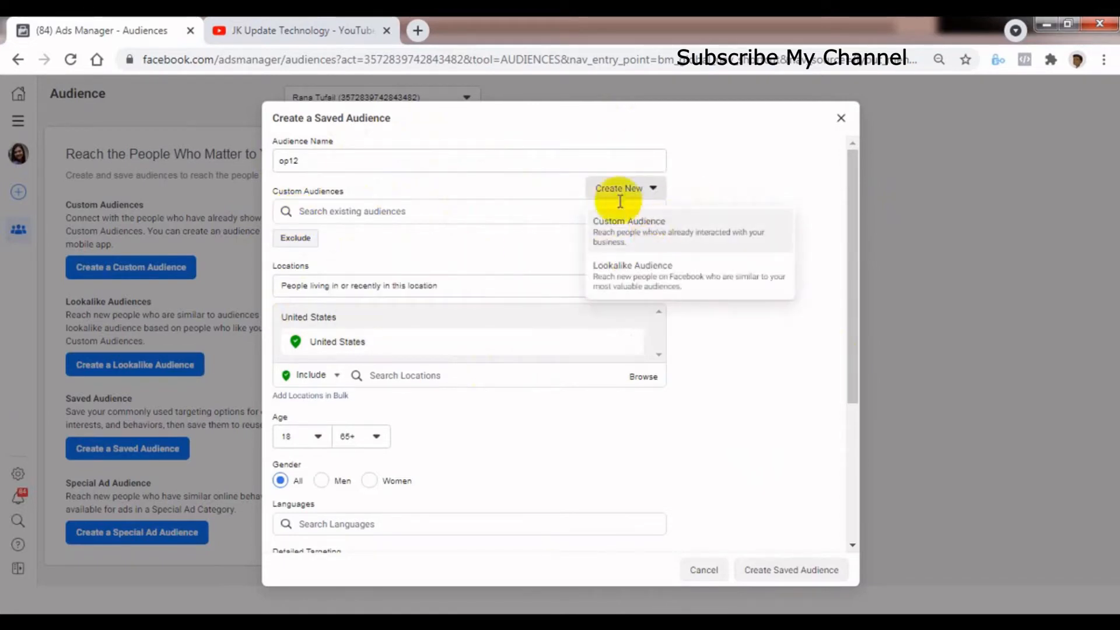
left_click(475, 229)
left_click(347, 210)
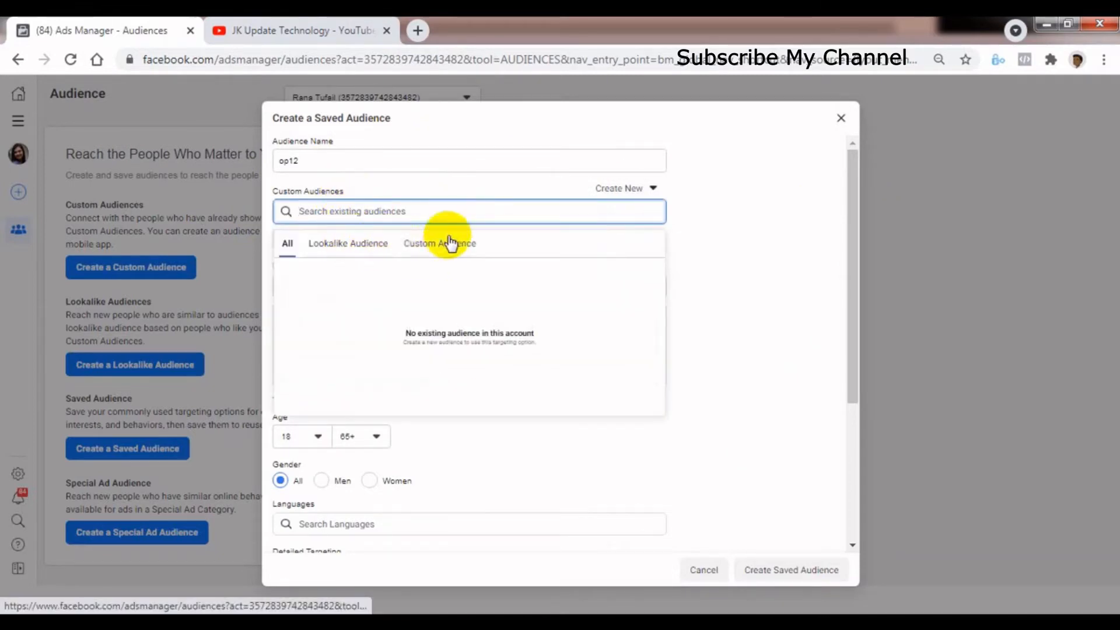
left_click(713, 252)
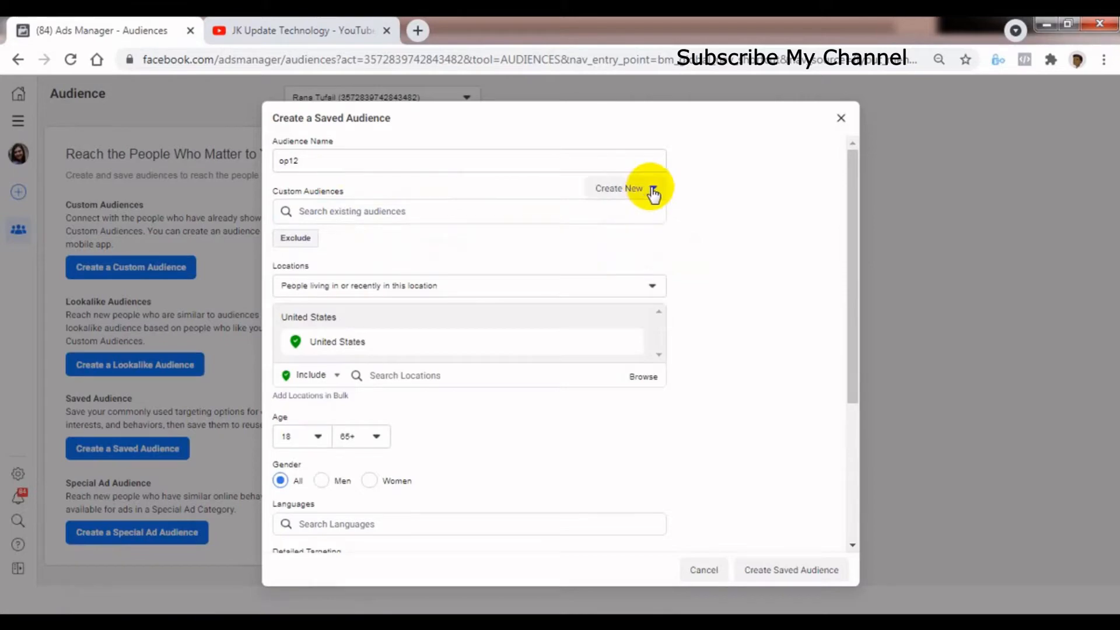
left_click(320, 32)
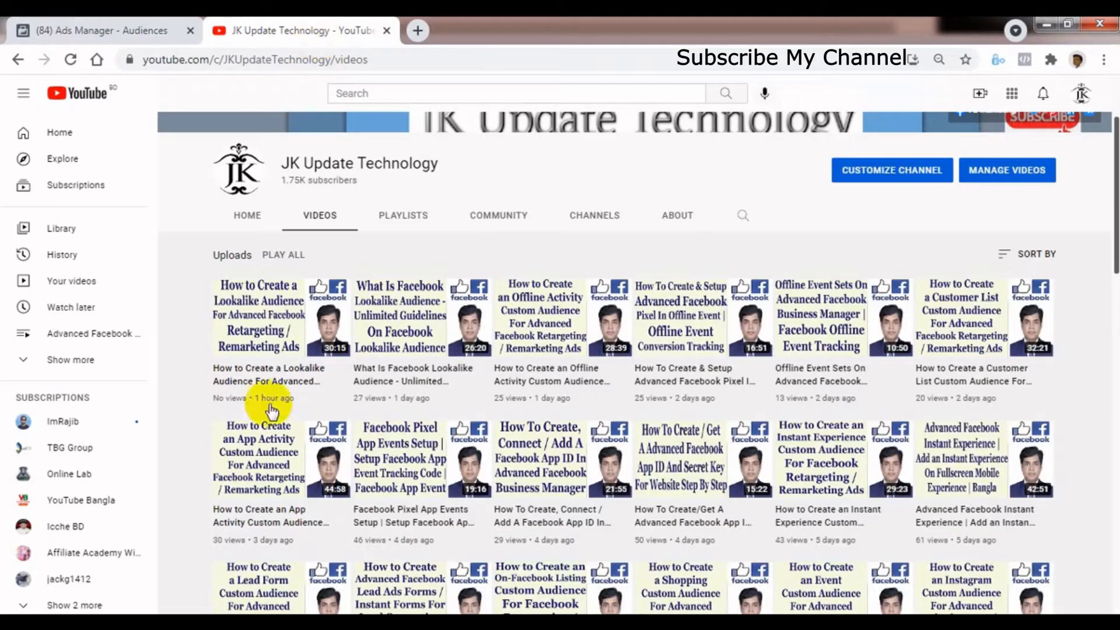
left_click(85, 21)
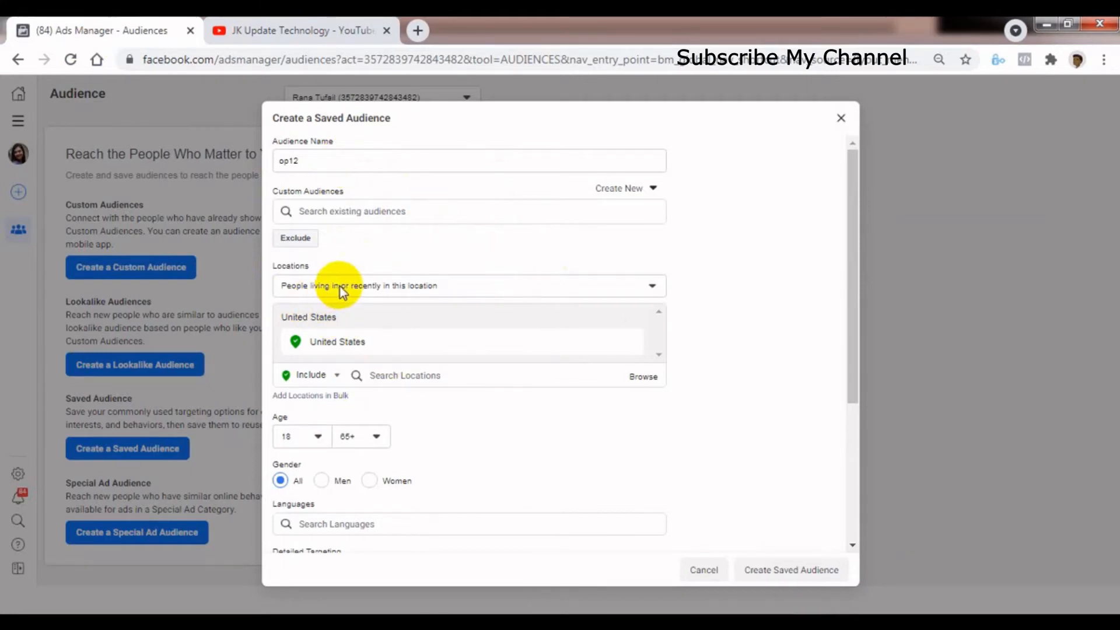
Target people living in or recently in the location and remove United States from the audience's locations
scroll(850, 357, "down", 1)
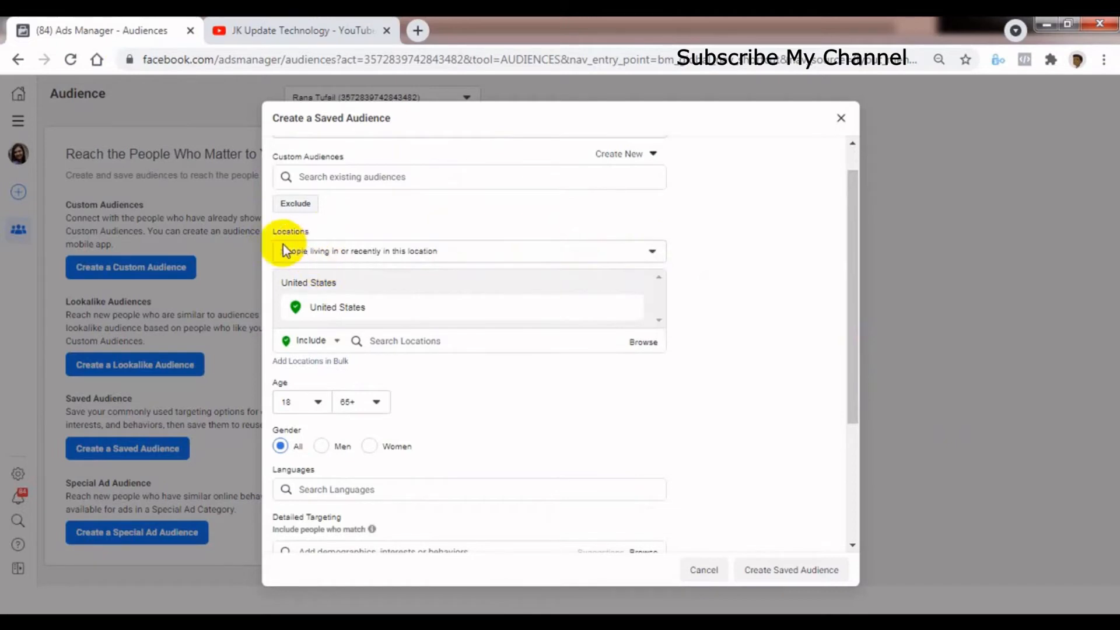
left_click(652, 253)
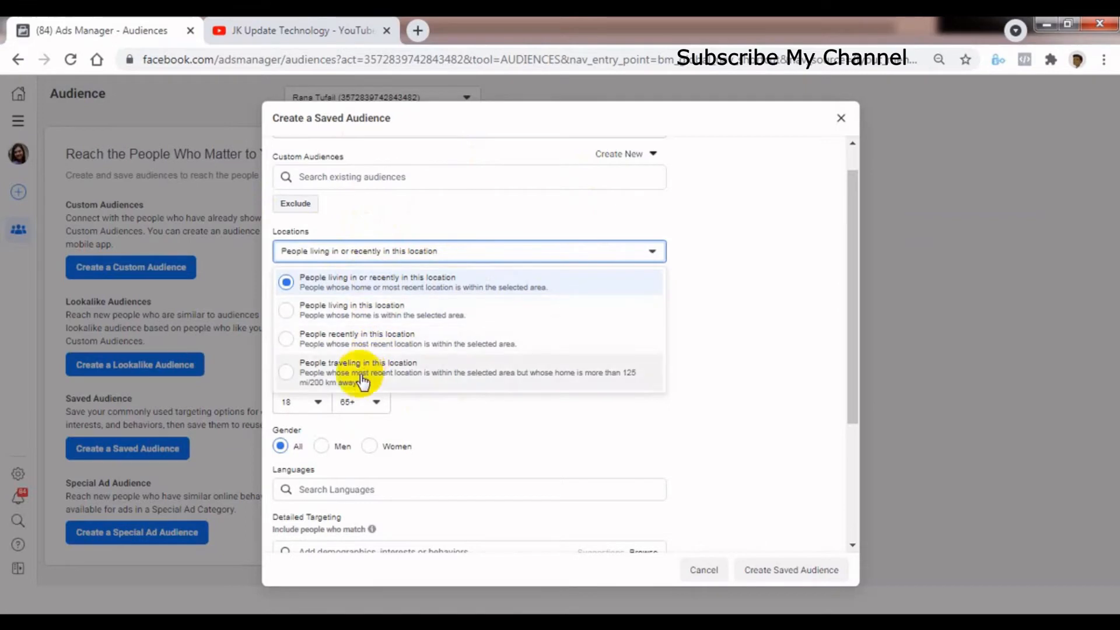
left_click(368, 283)
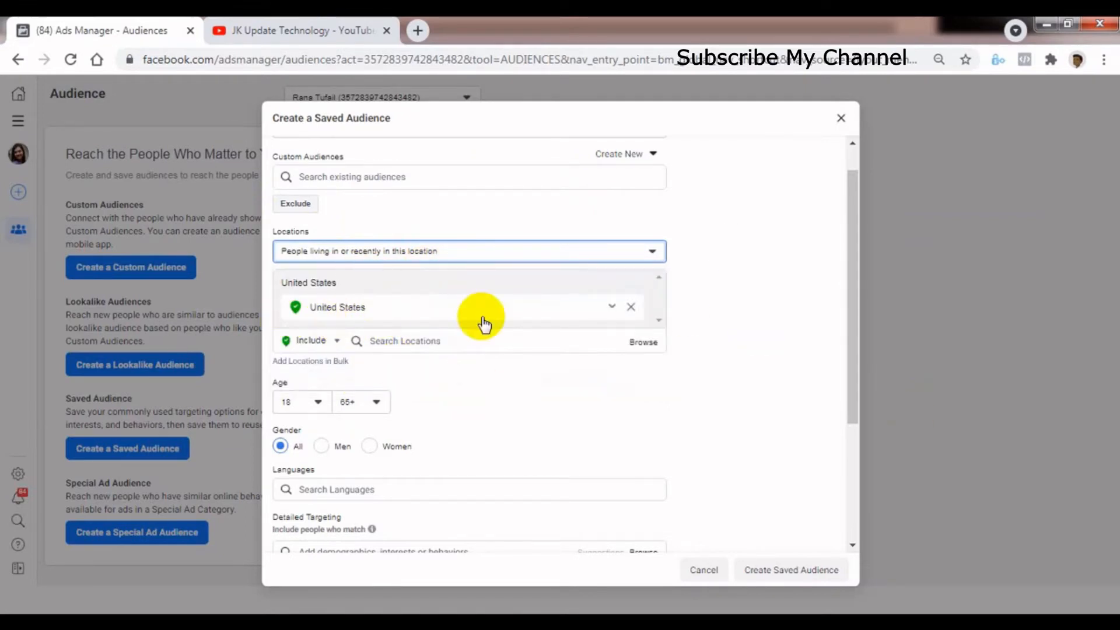
left_click_drag(852, 394, 849, 411)
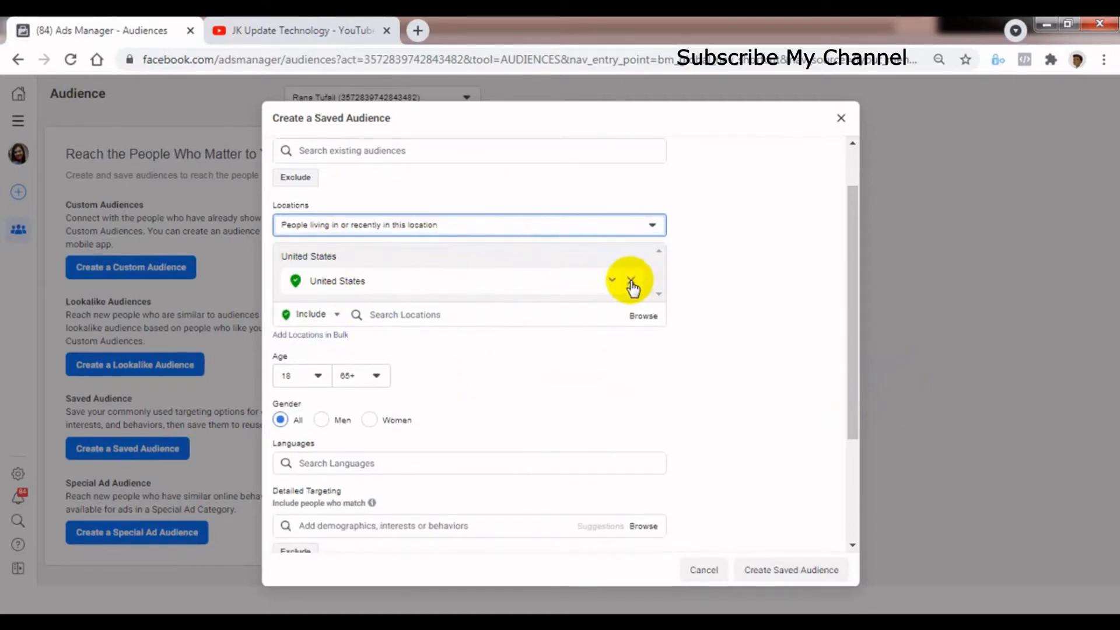
left_click(631, 282)
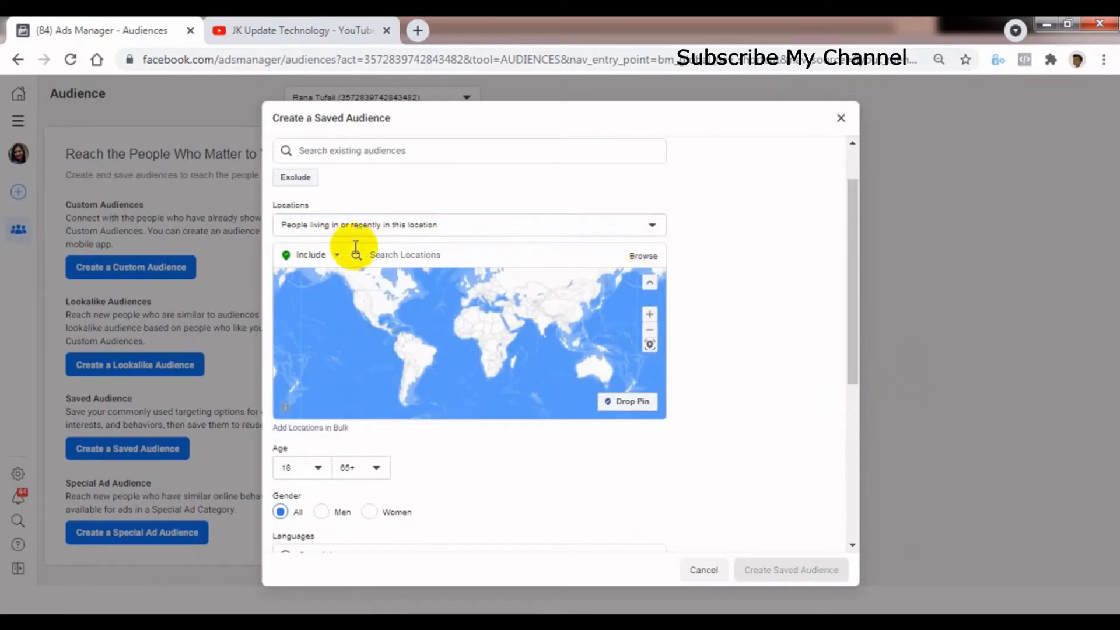
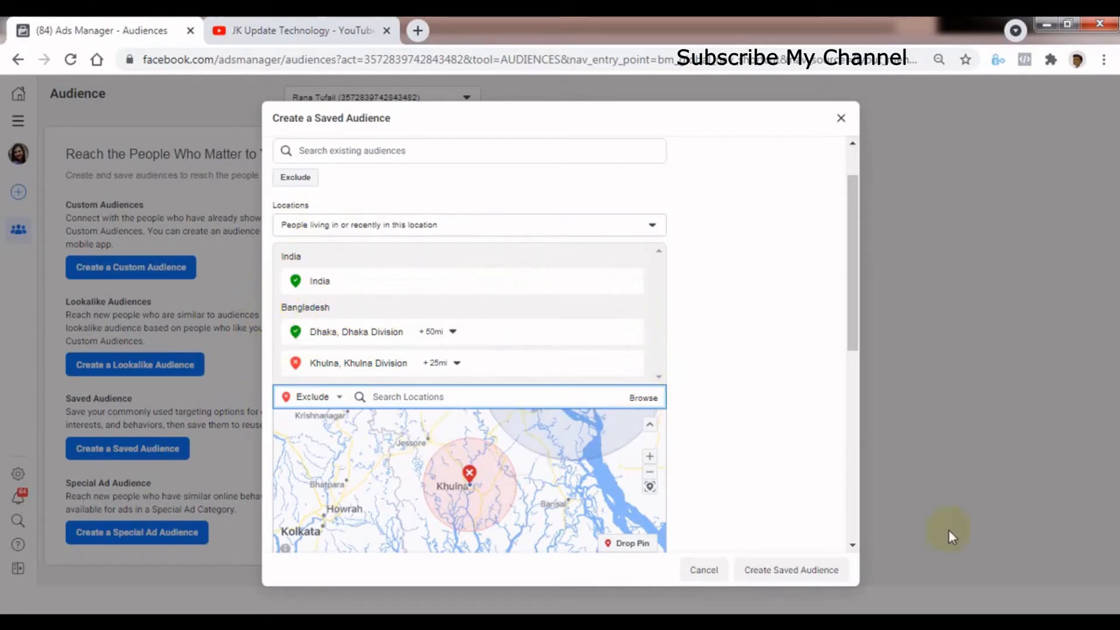
Drop an exclusion pin on the map west of Khulna, inside India, at about (22.9989, 88.5993)
left_click_drag(856, 323, 851, 335)
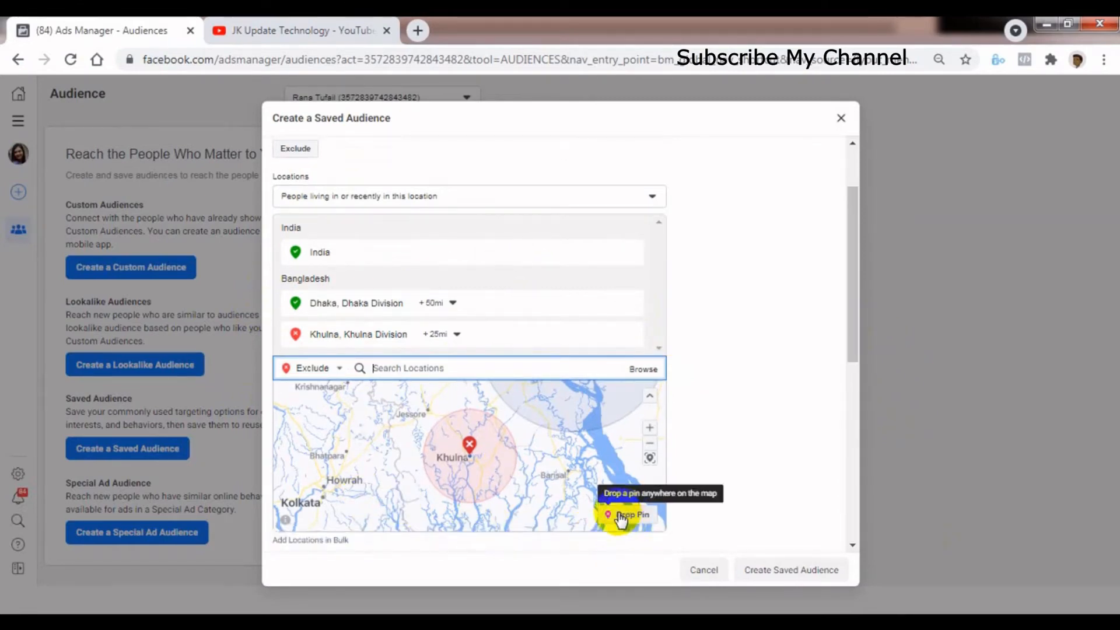
left_click(584, 510)
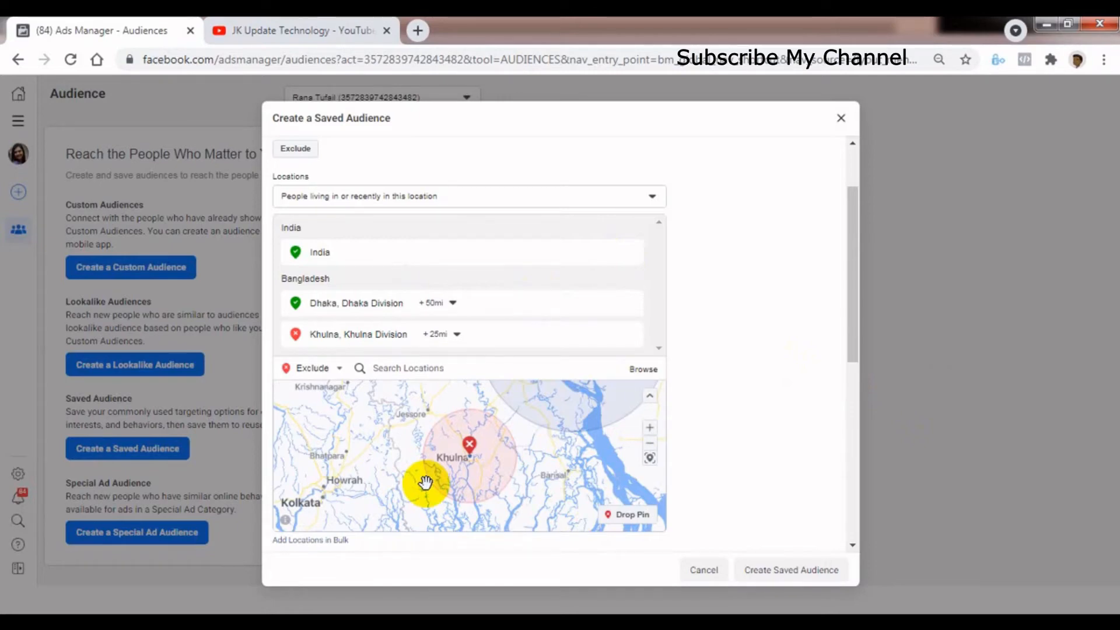
scroll(829, 350, "down", 1)
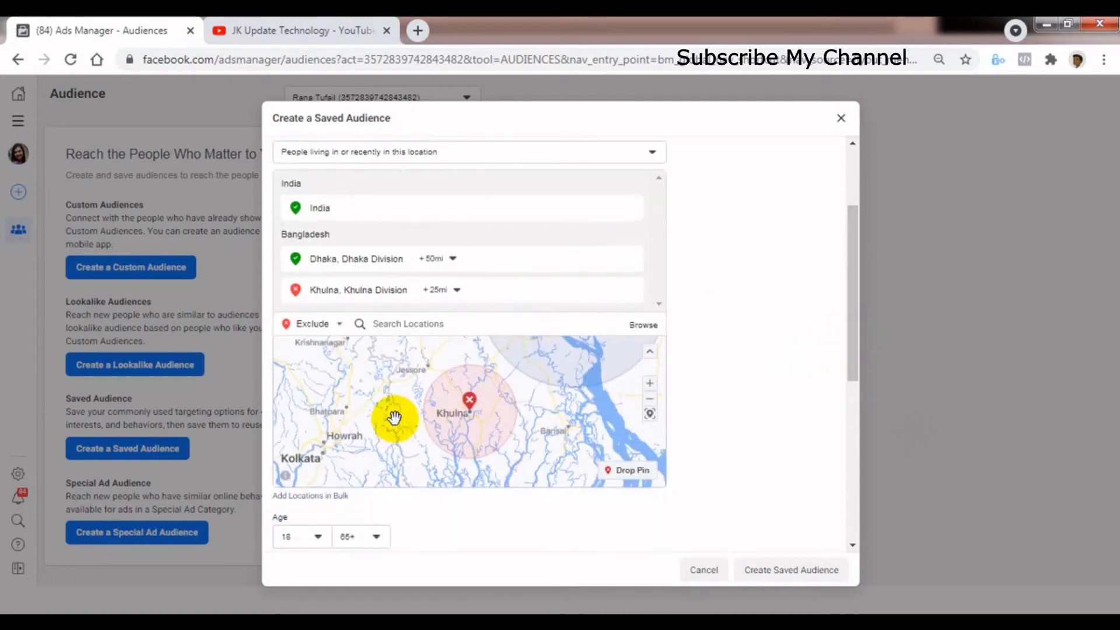
left_click(621, 472)
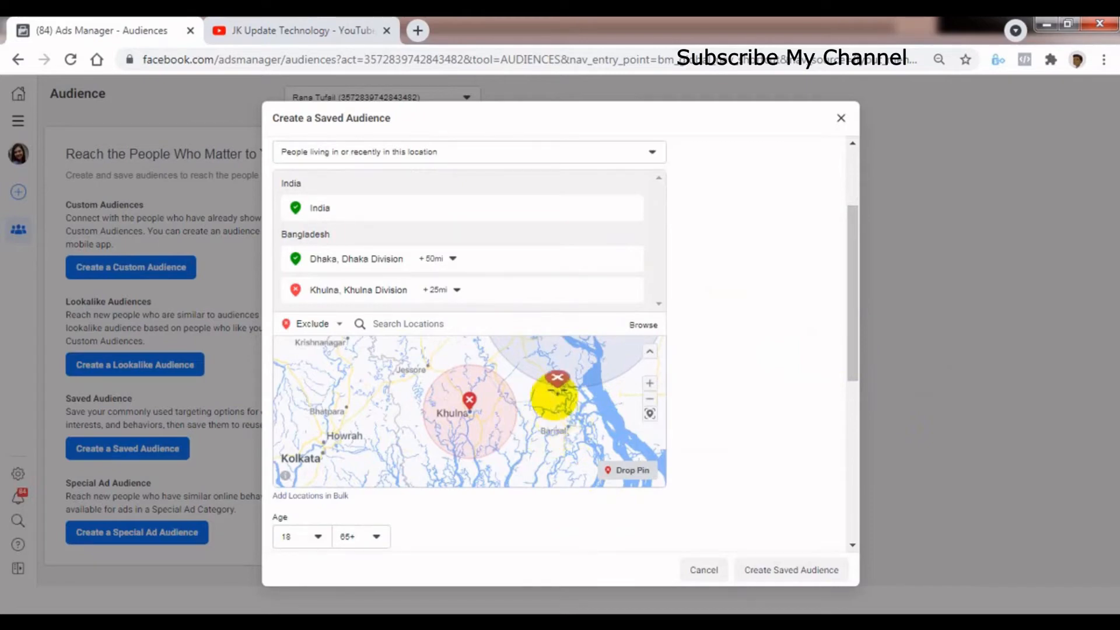
left_click(368, 394)
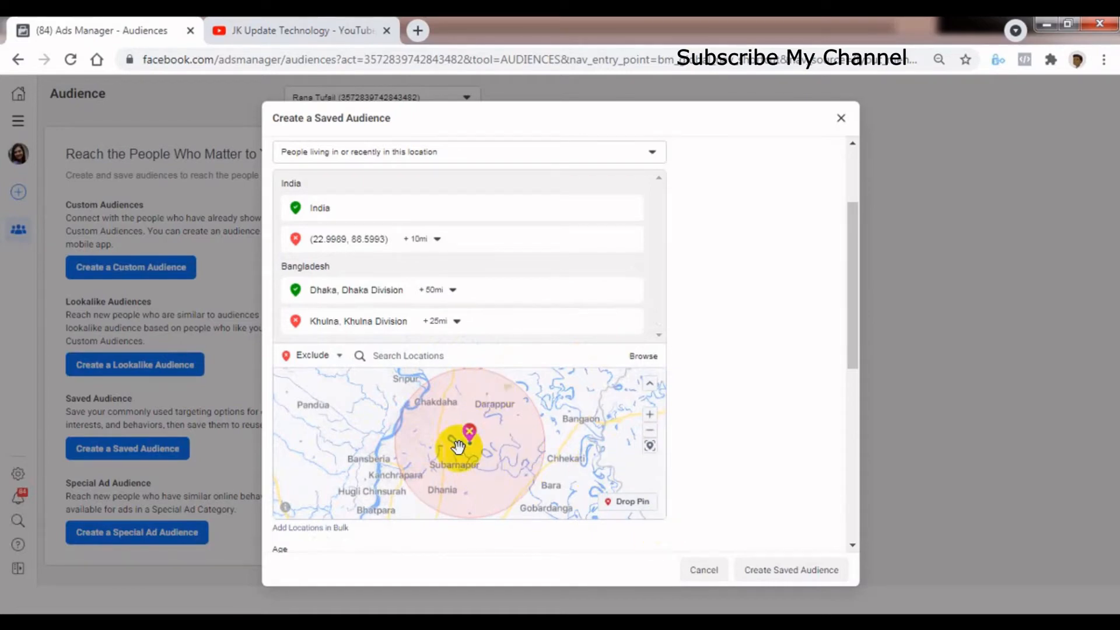
Set the radius of the excluded Khulna location to 46 mi
left_click(454, 324)
left_click_drag(457, 403, 489, 320)
left_click(733, 434)
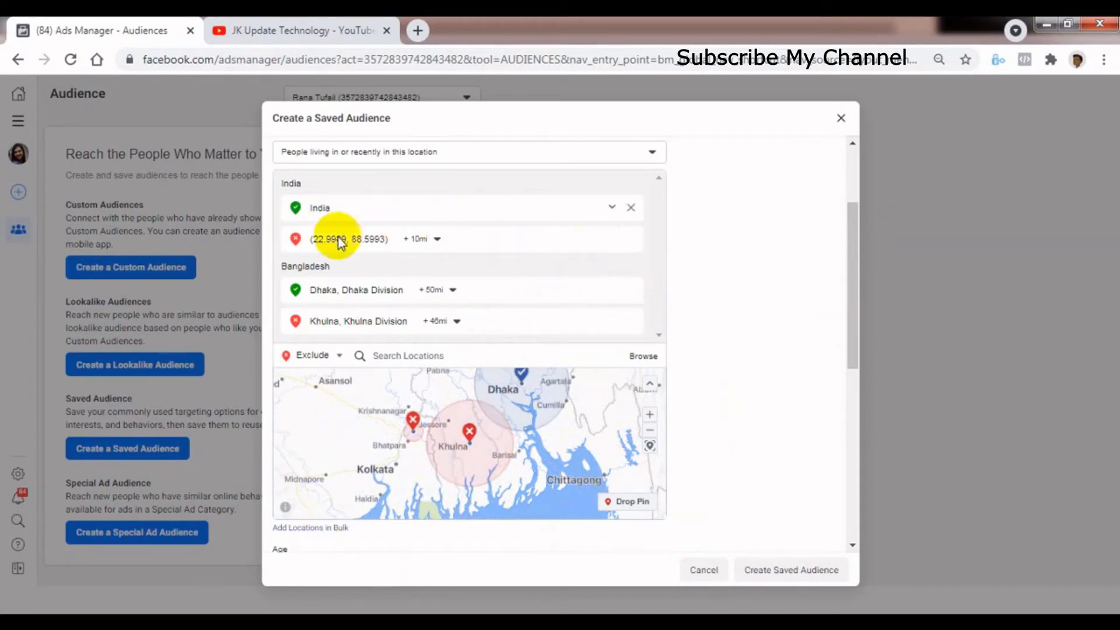
Set the audience's age range to 16 through 50
left_click_drag(853, 336, 848, 385)
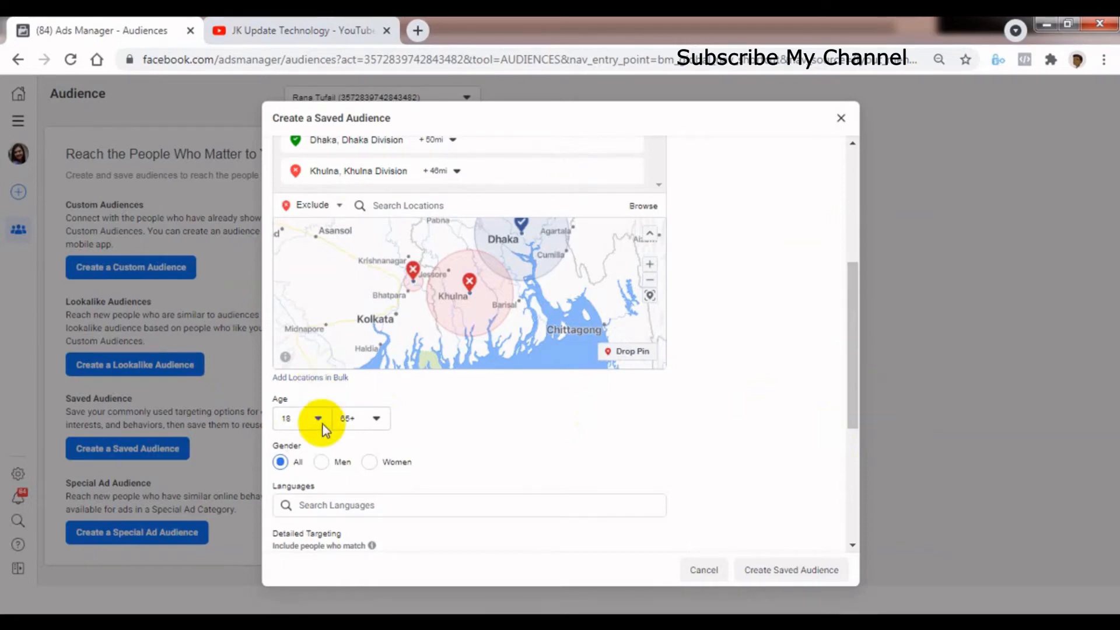
scroll(852, 419, "down", 1)
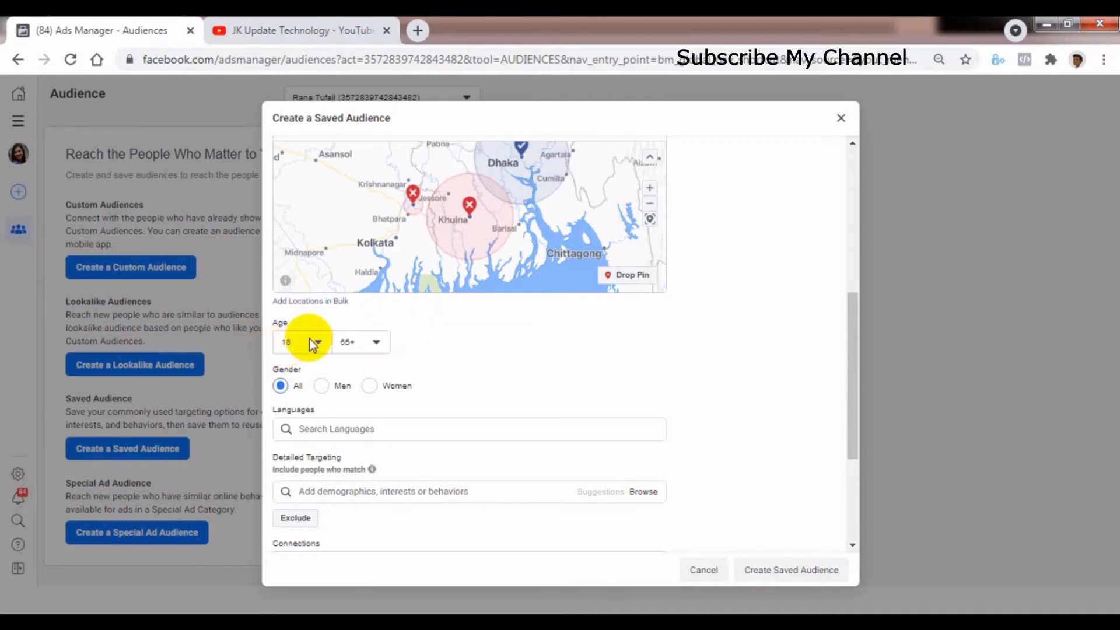
left_click(318, 342)
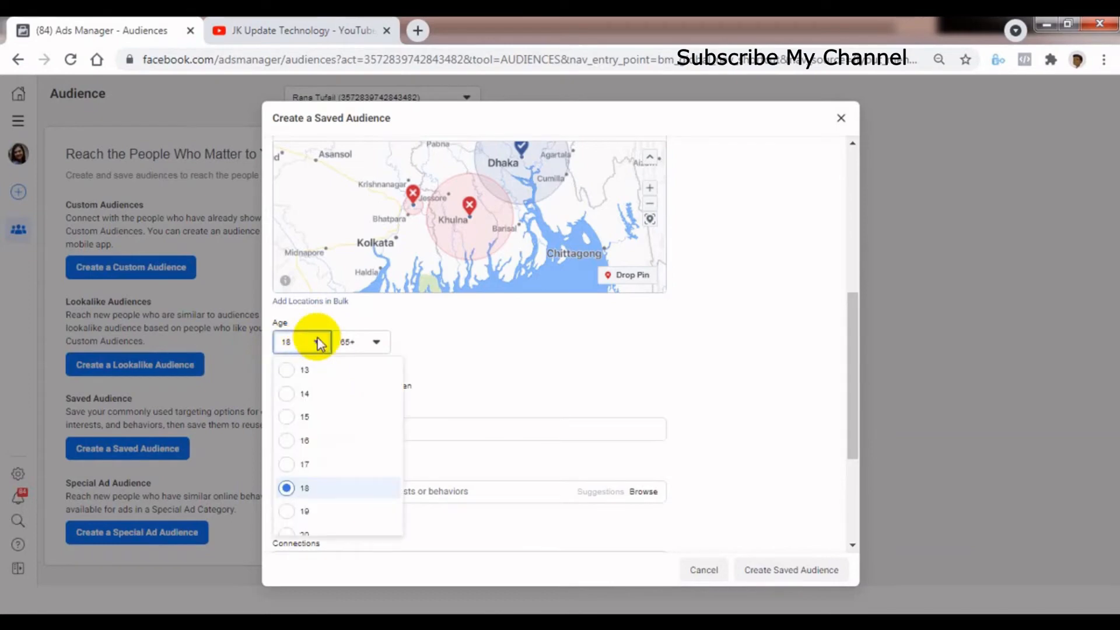
left_click(318, 445)
left_click(376, 343)
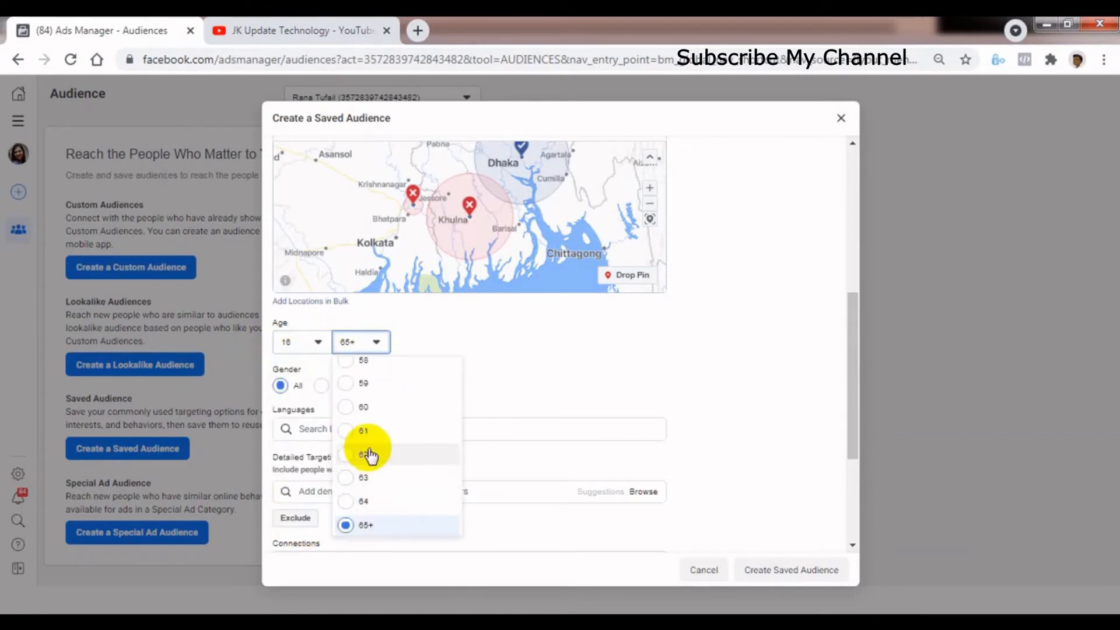
left_click(365, 362)
left_click(378, 346)
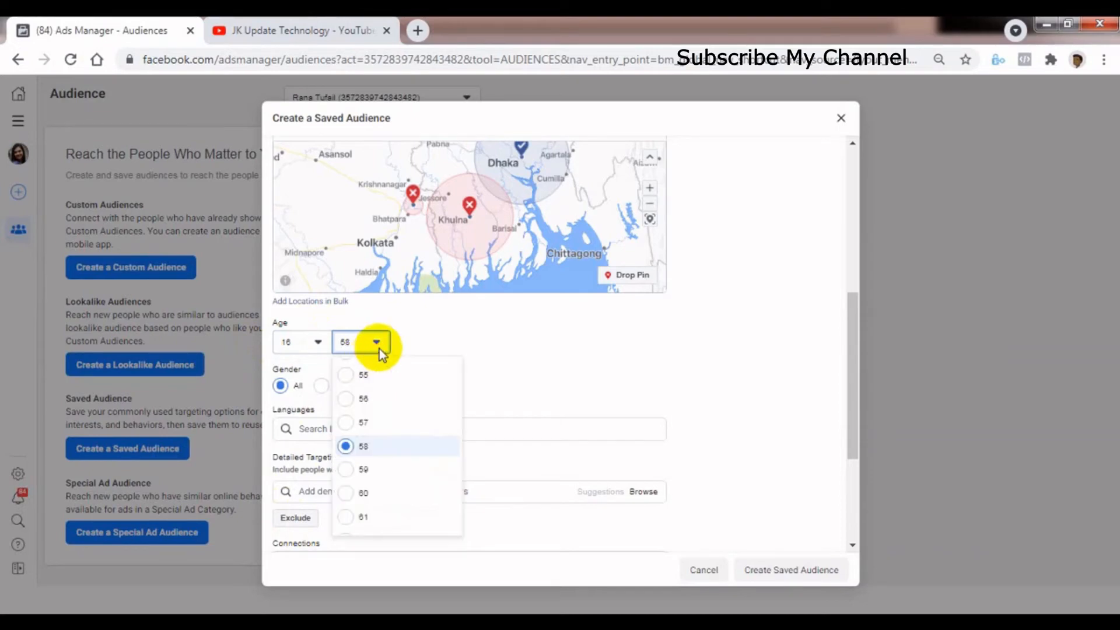
scroll(427, 406, "up", 2)
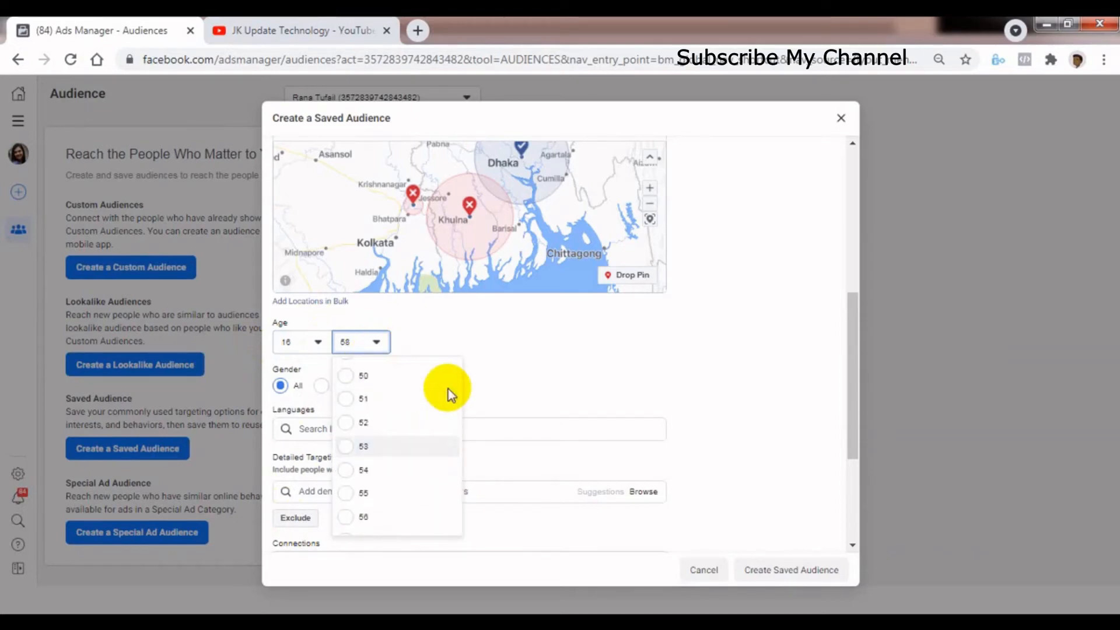
left_click(373, 377)
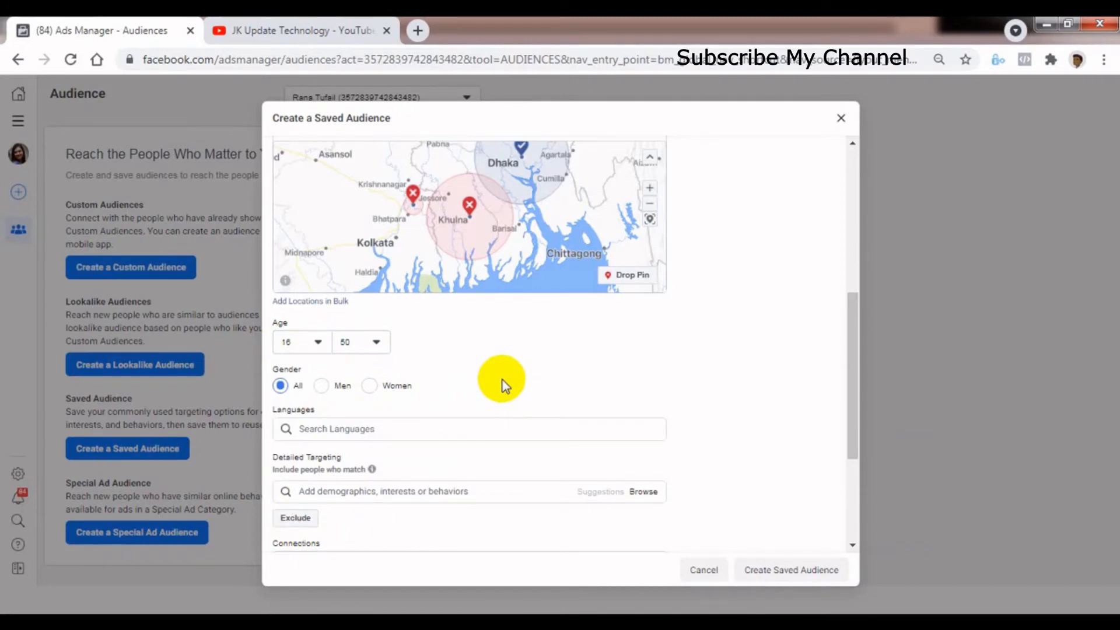
Add Bengali to the audience's languages and remove it again
left_click_drag(855, 372, 859, 289)
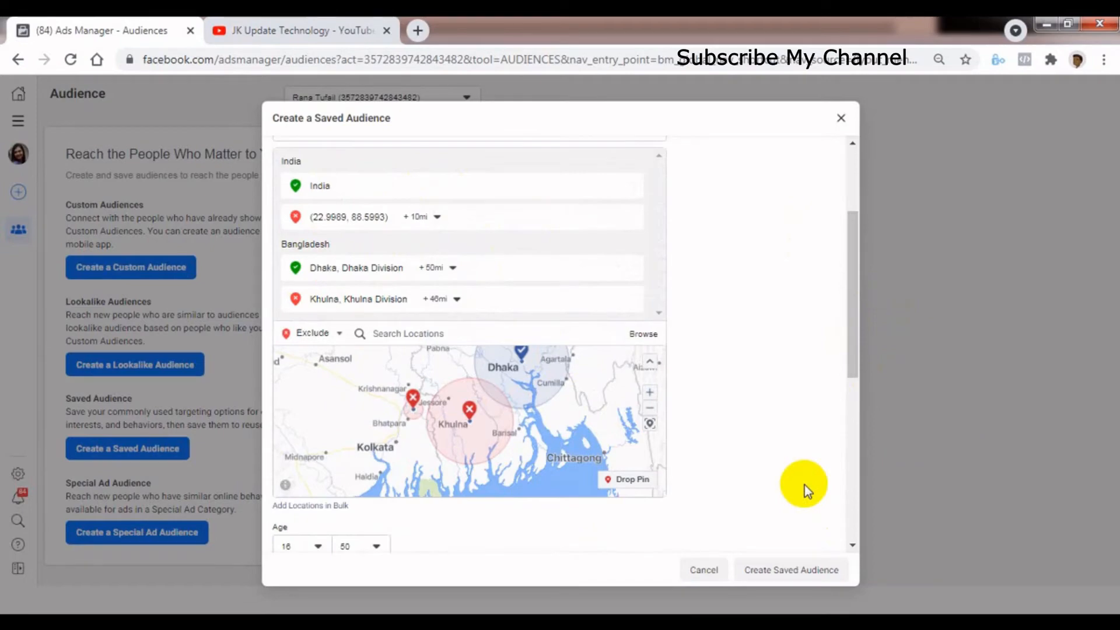
left_click_drag(851, 349, 852, 474)
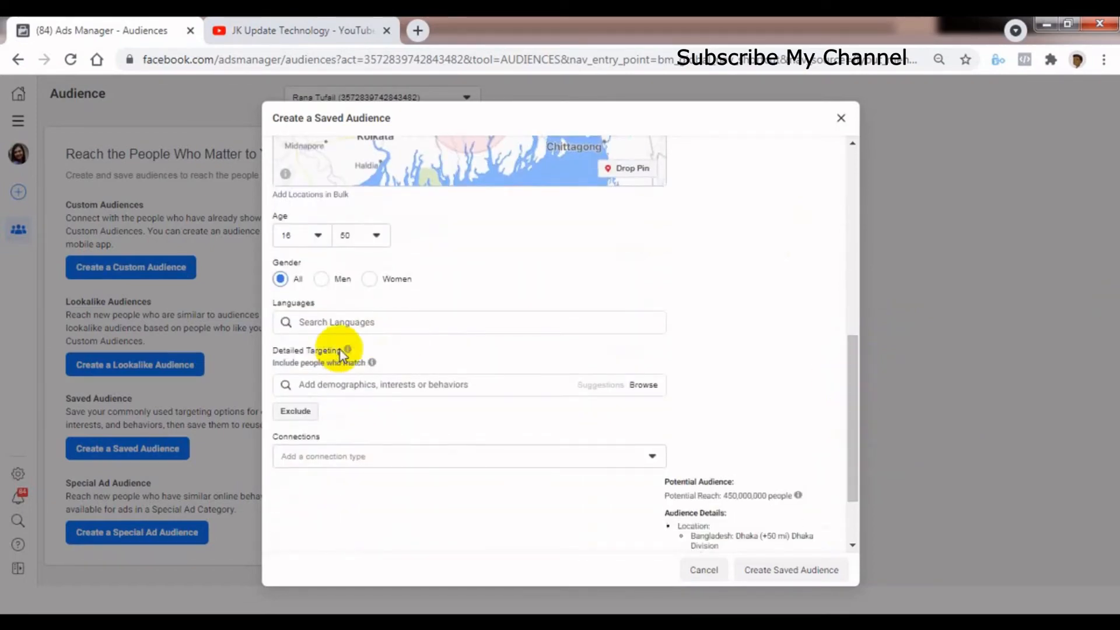
mouse_move(306, 267)
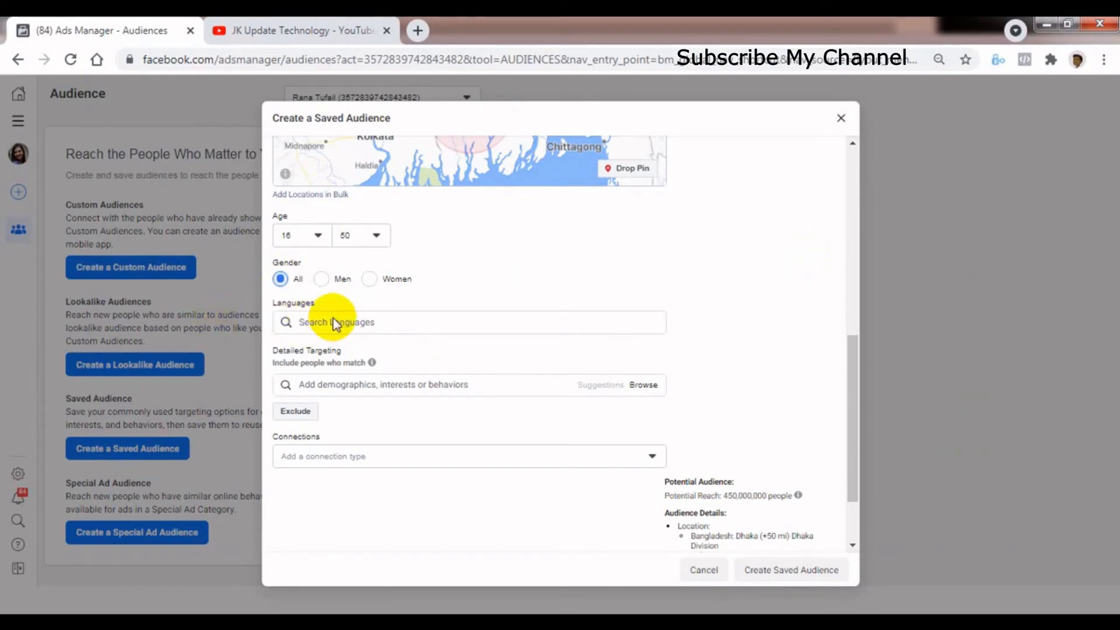
left_click_drag(847, 430, 852, 440)
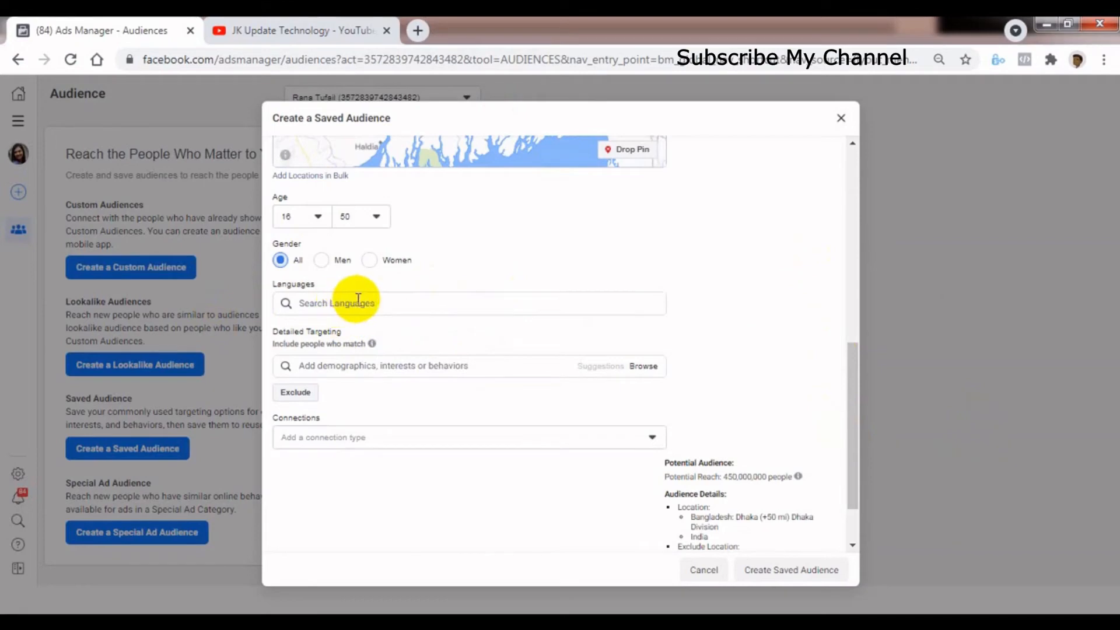
left_click(401, 301)
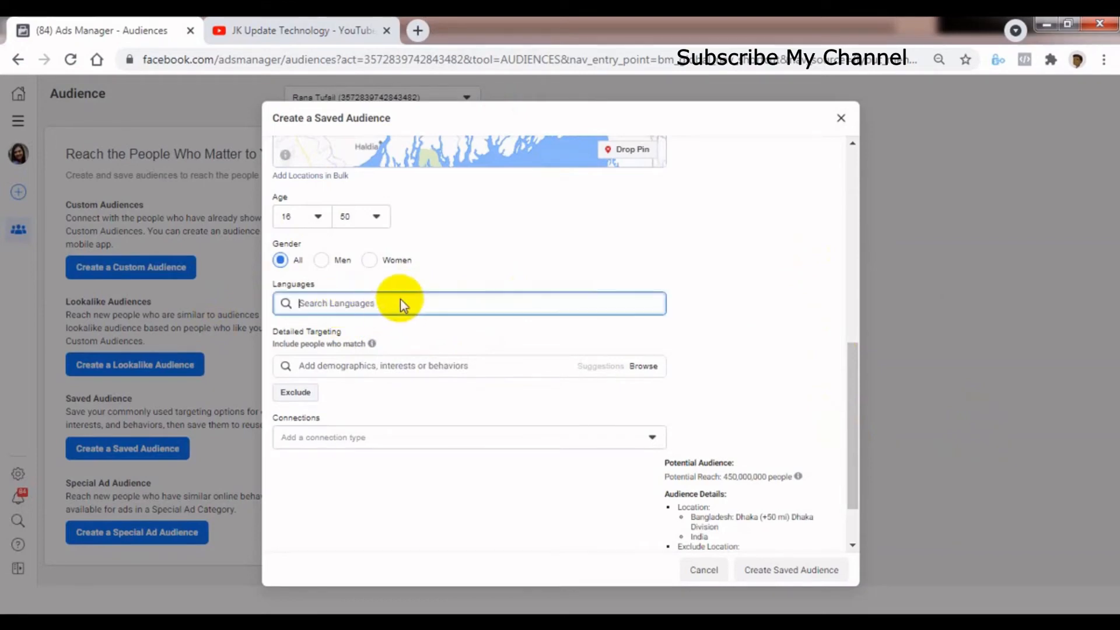
type("be")
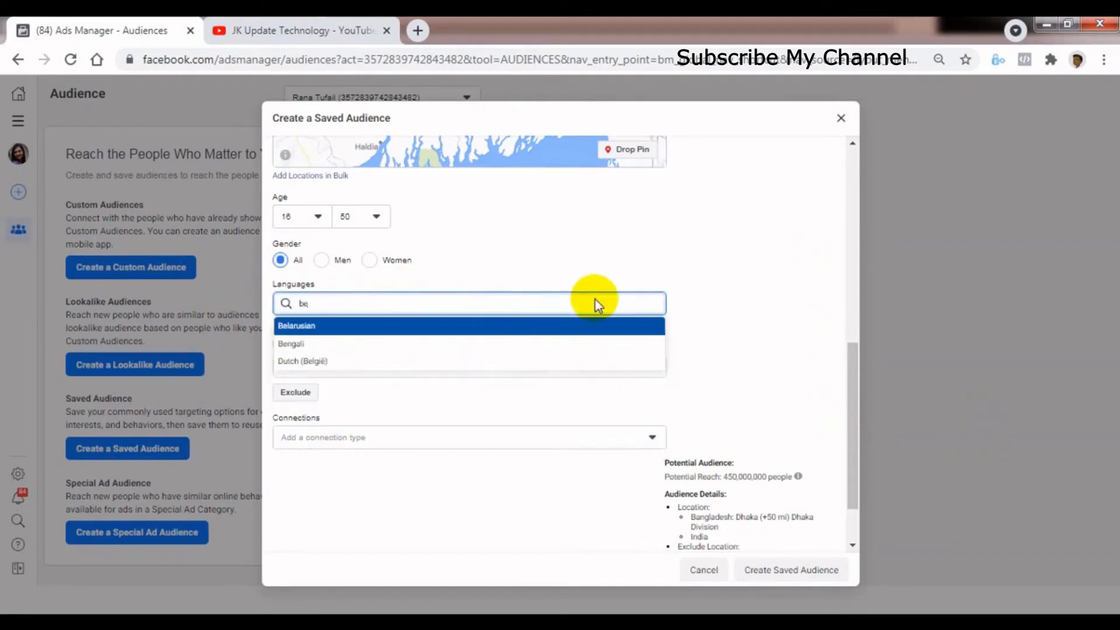
left_click(307, 346)
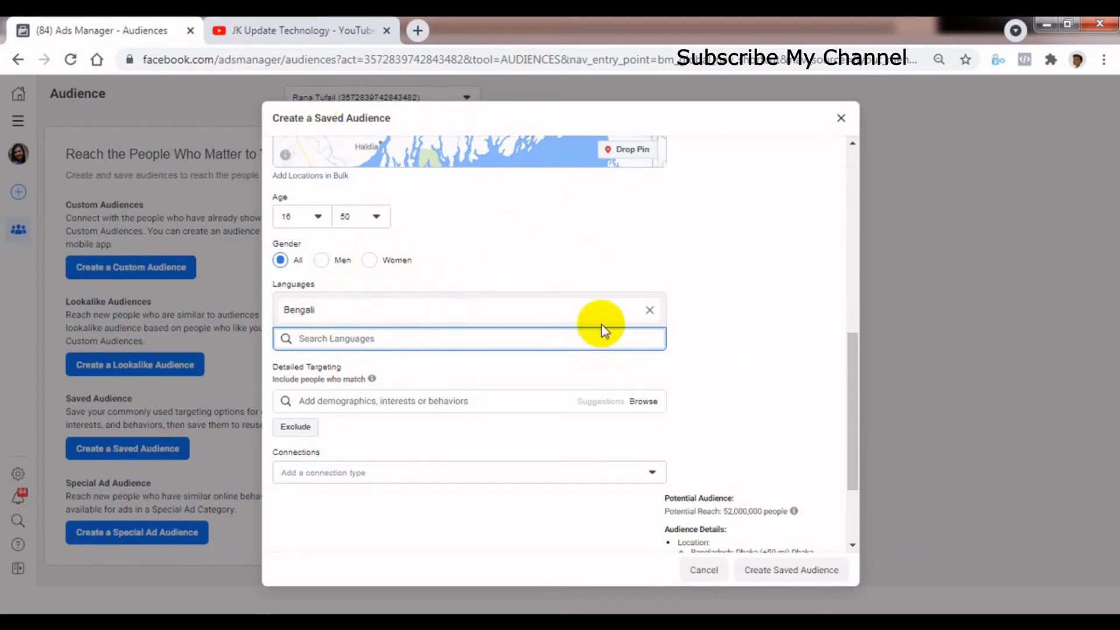
left_click(650, 310)
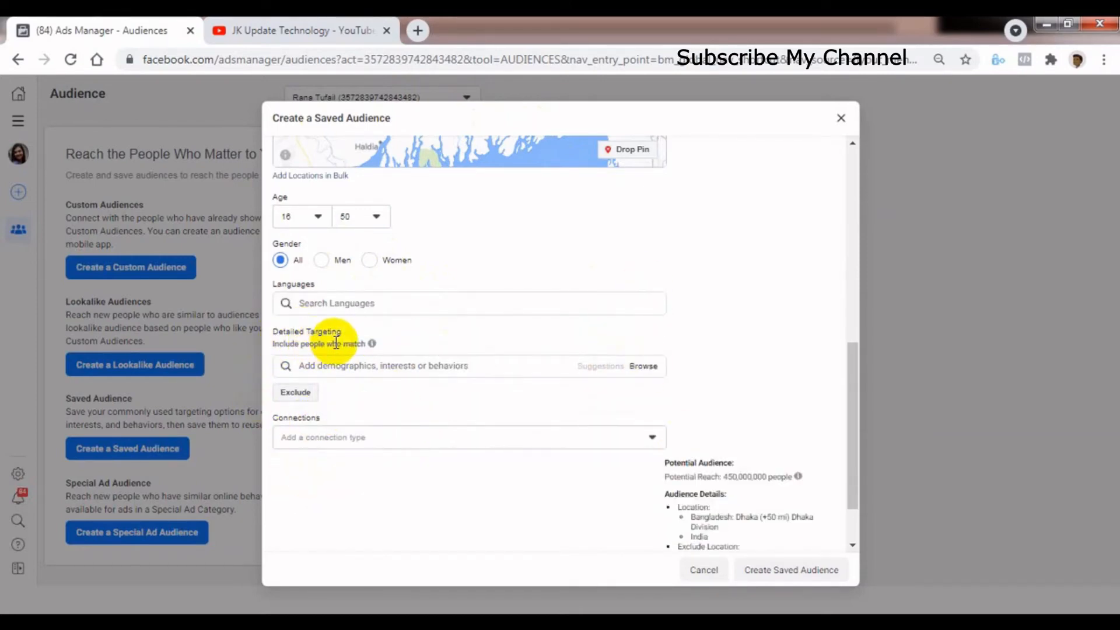
Add the interest "digital marketer" to the detailed targeting of people to include
left_click_drag(851, 415, 847, 433)
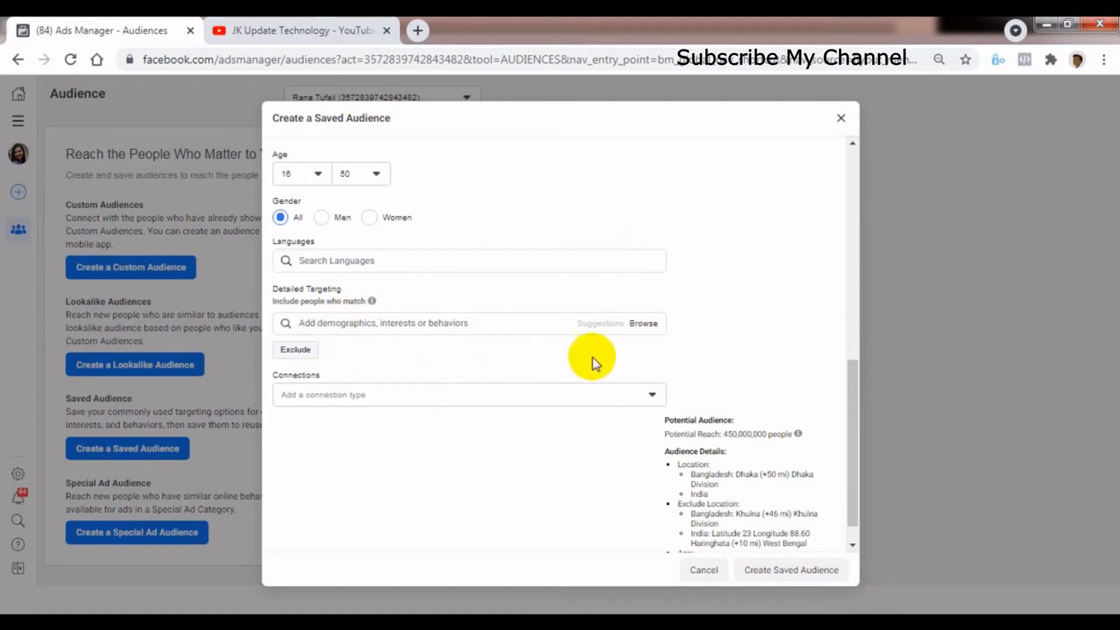
left_click(377, 326)
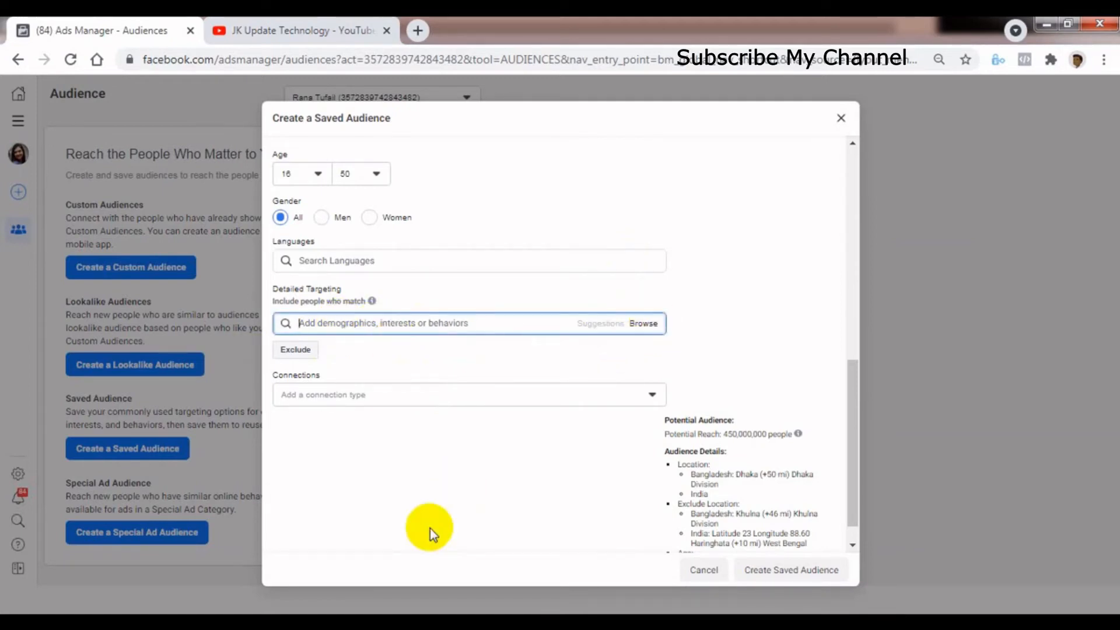
type("digital marketer")
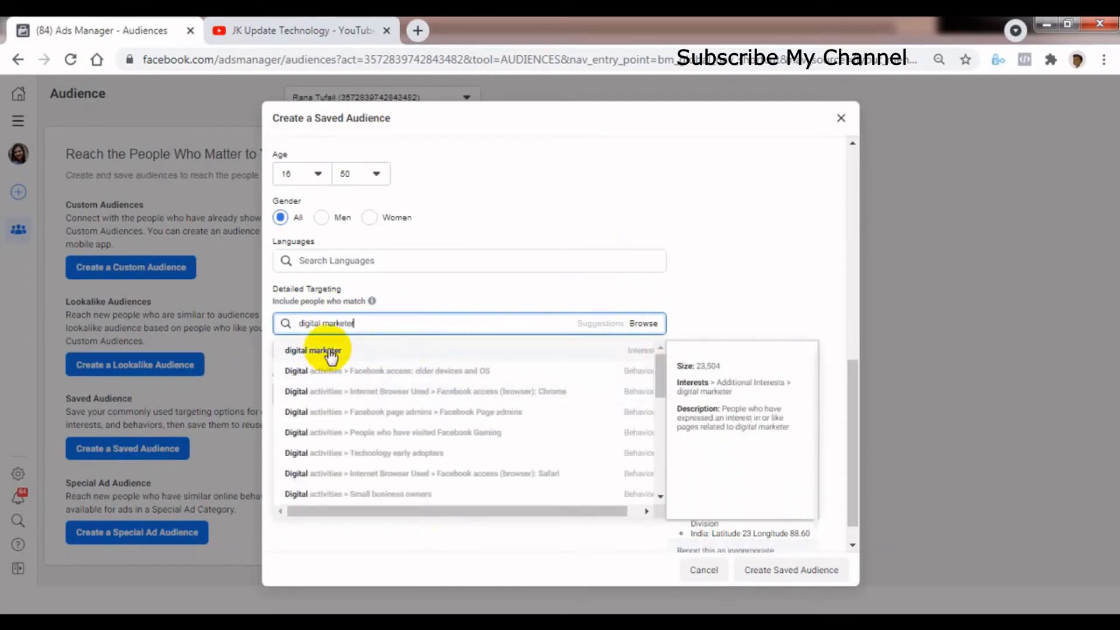
left_click(327, 351)
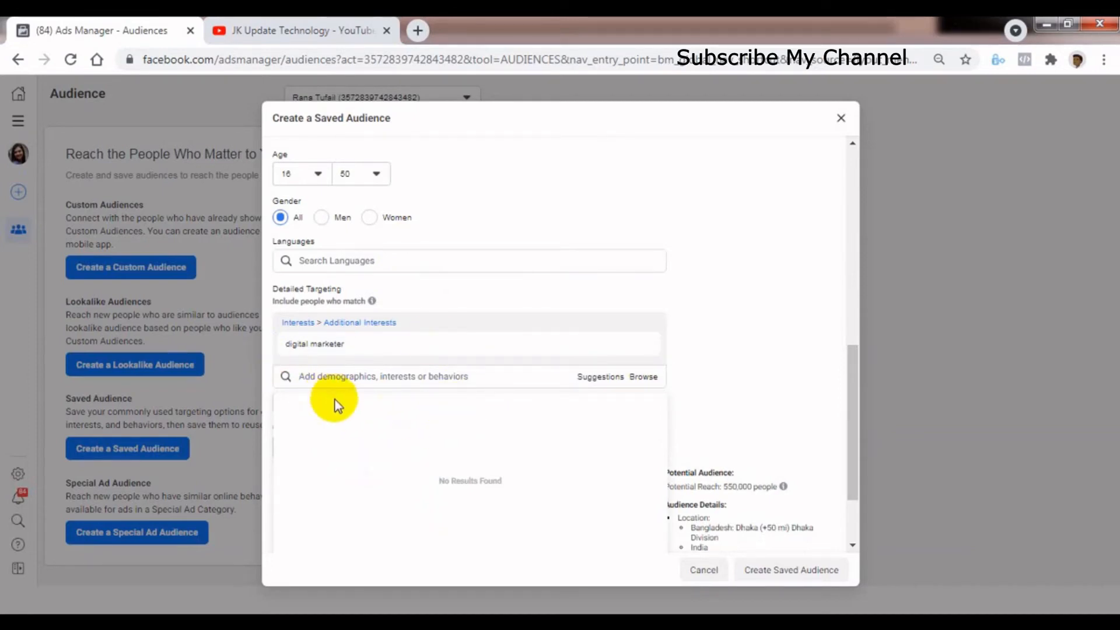
mouse_move(324, 342)
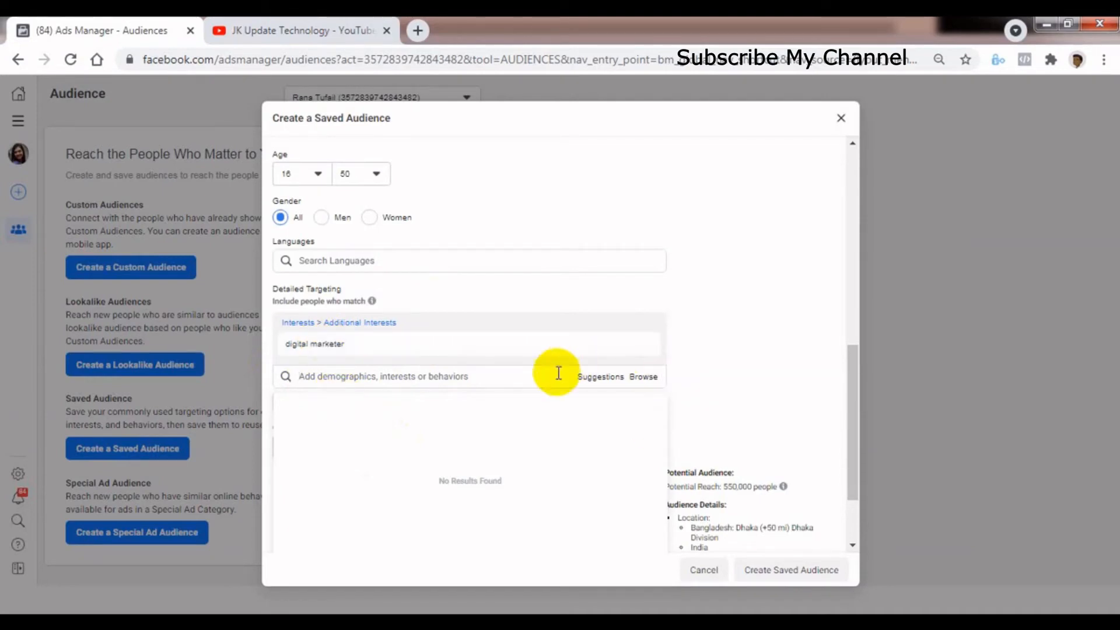
Browse the Demographics categories for detailed targeting, examining the Education, Financial, Work and Relationship subcategories
left_click(657, 384)
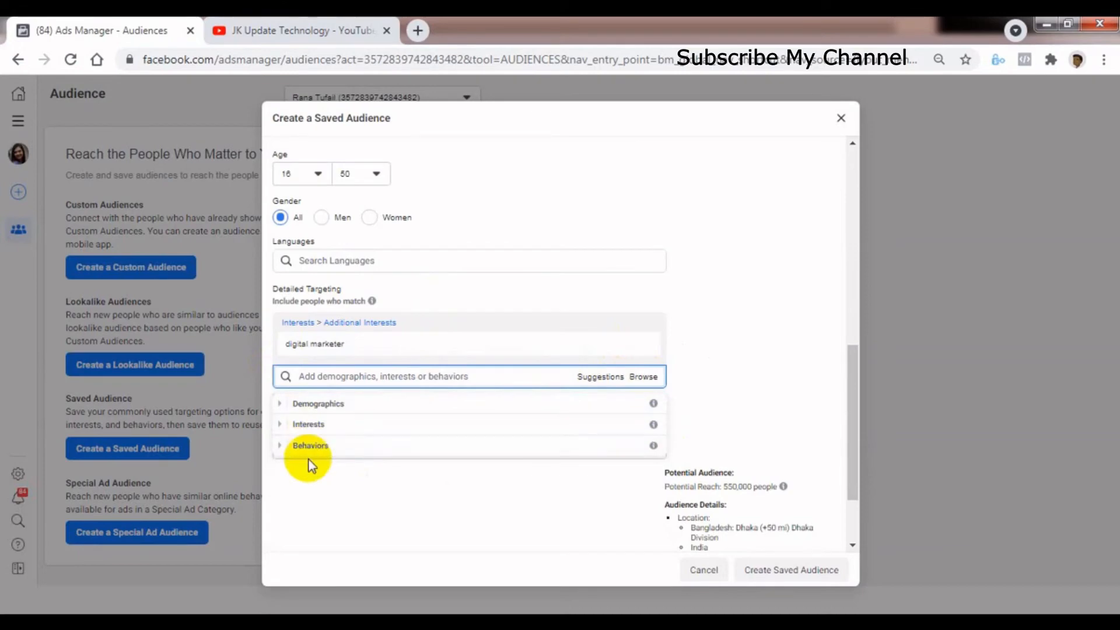
left_click(282, 404)
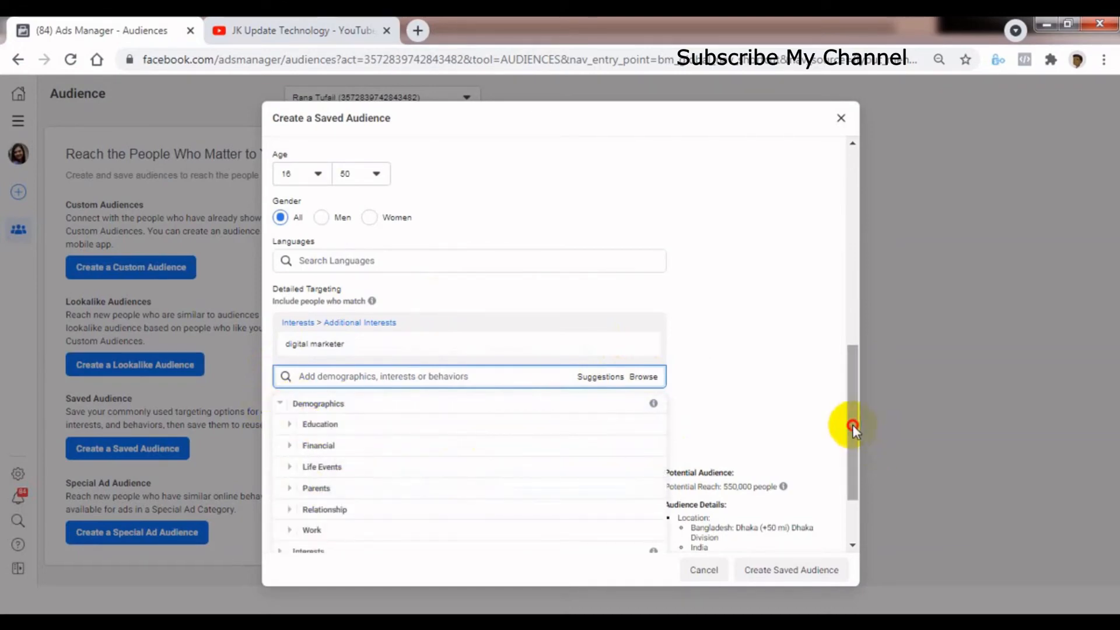
left_click_drag(852, 426, 816, 474)
left_click(644, 276)
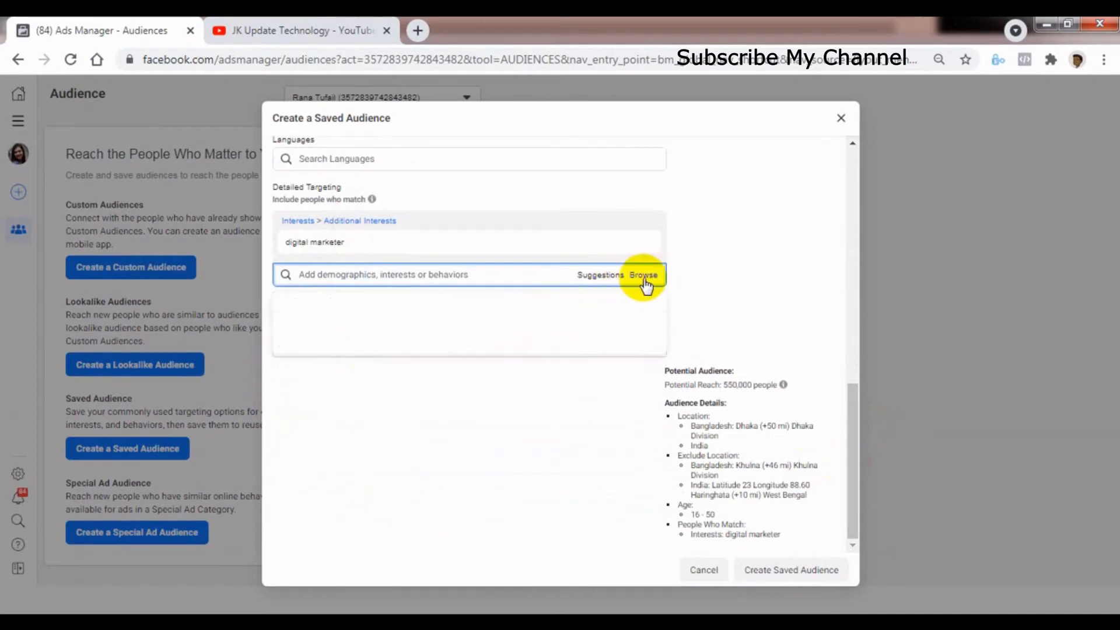
left_click(282, 303)
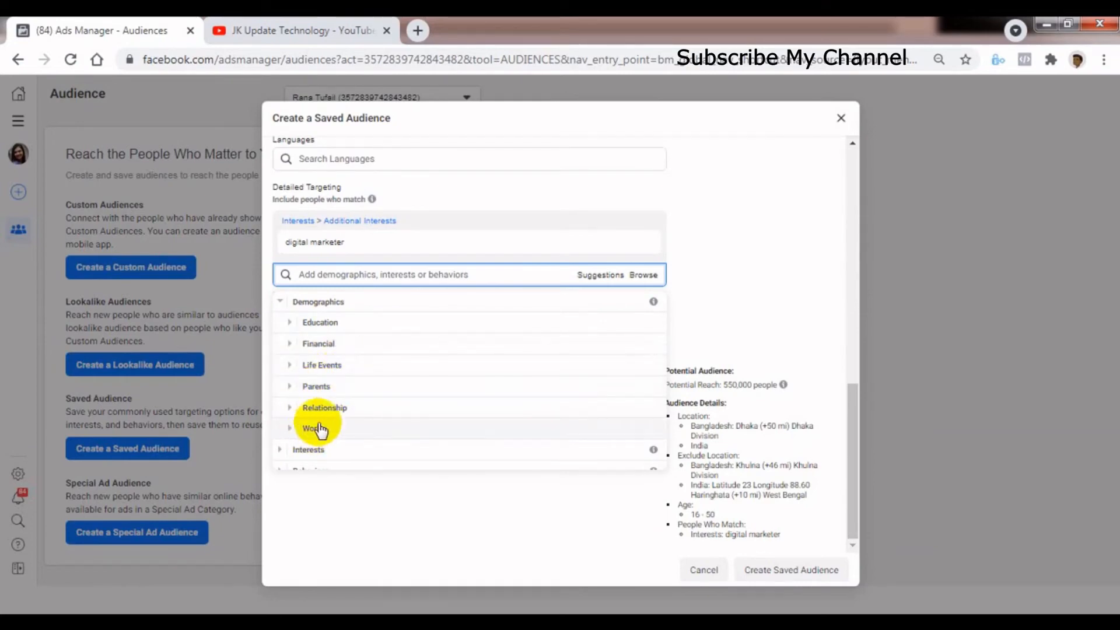
left_click(315, 326)
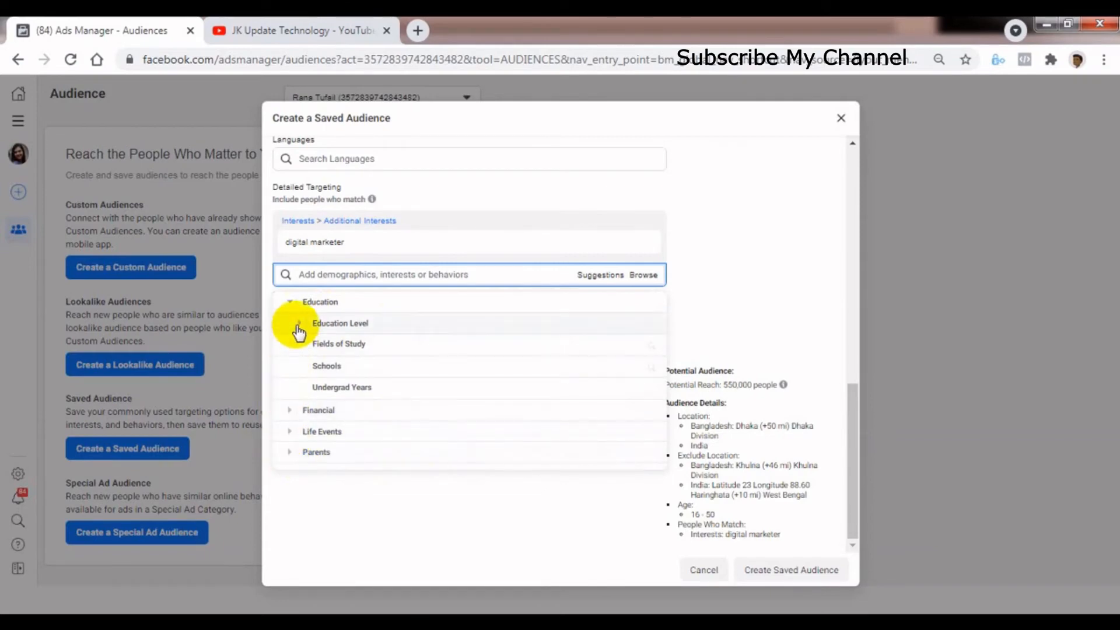
left_click(291, 302)
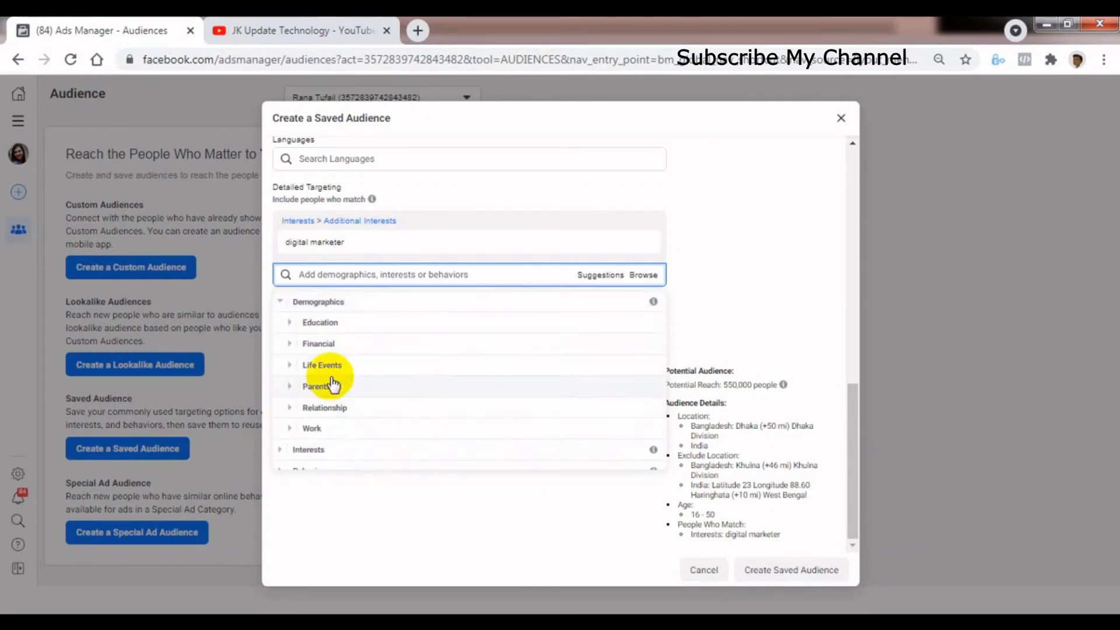
left_click(297, 345)
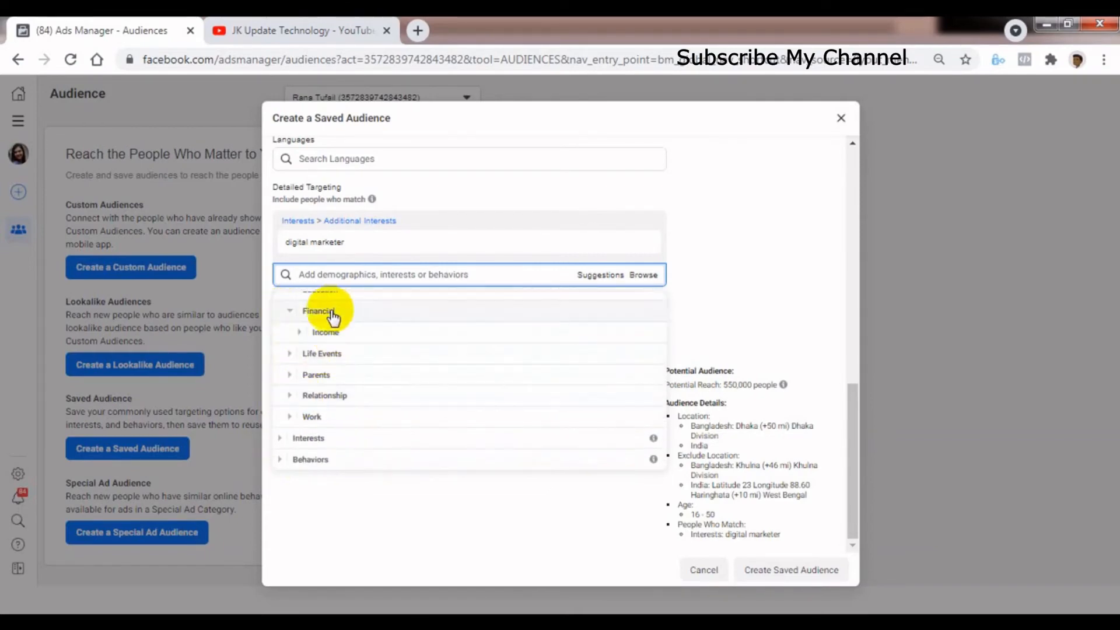
left_click(291, 311)
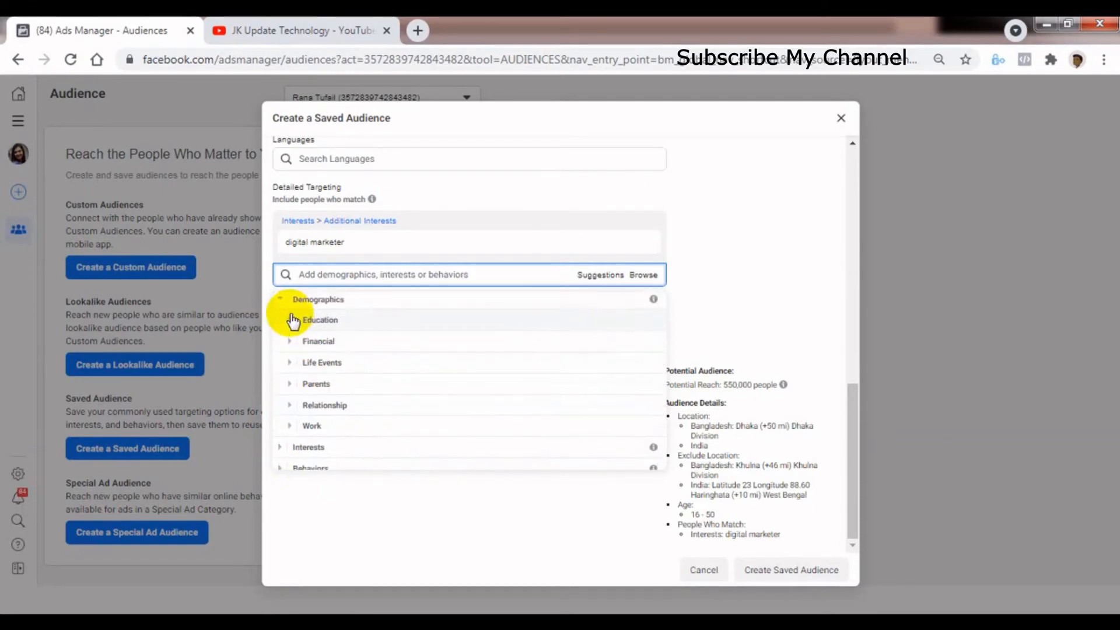
left_click(281, 304)
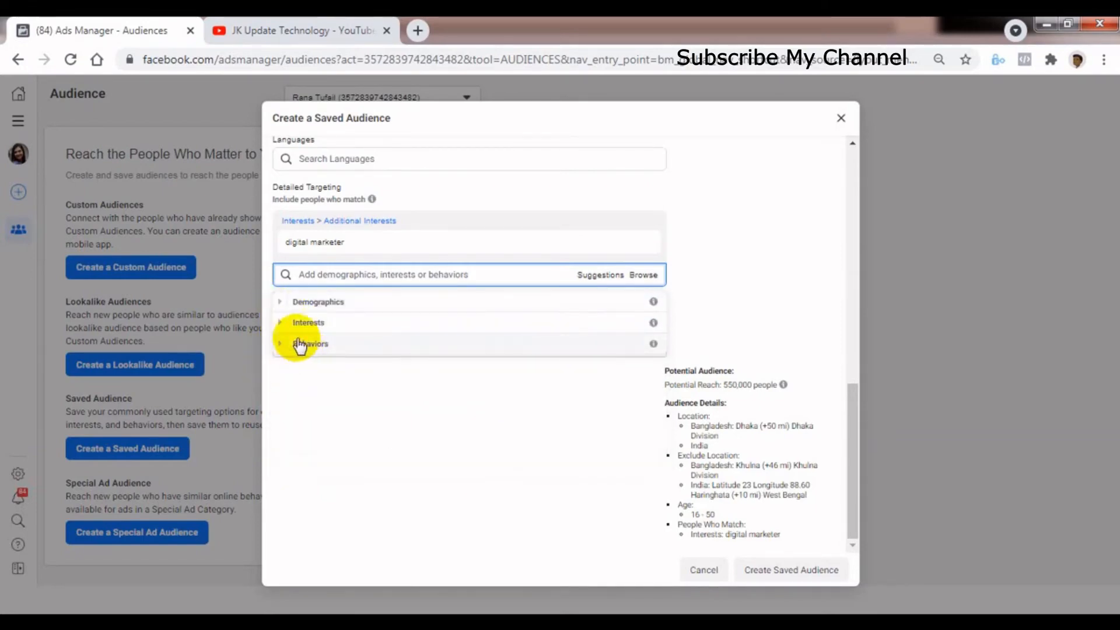
left_click(280, 302)
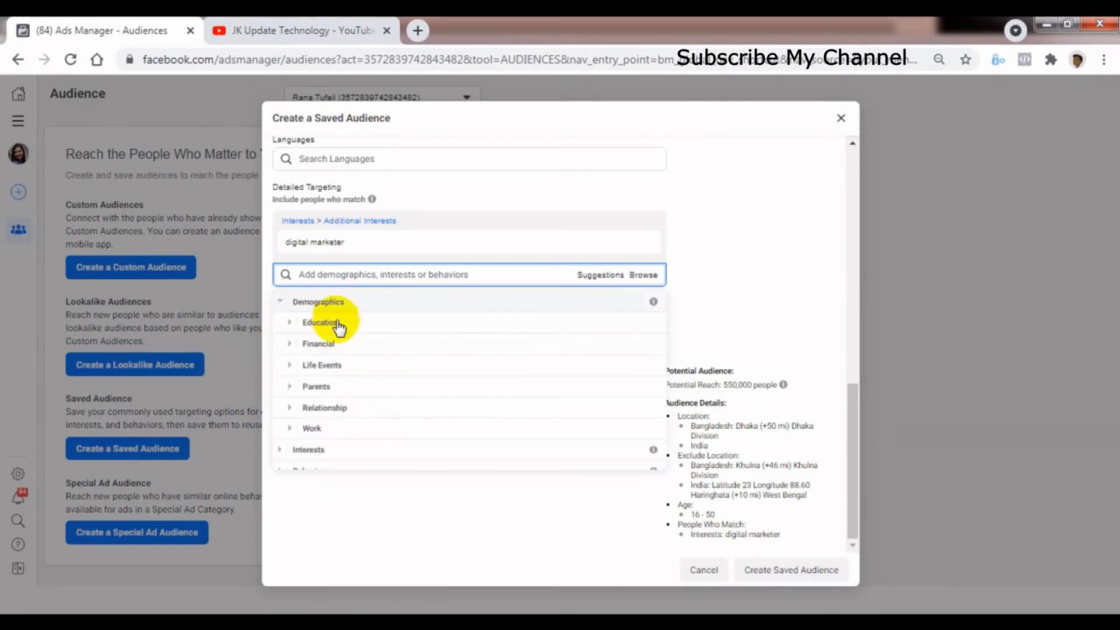
left_click(291, 428)
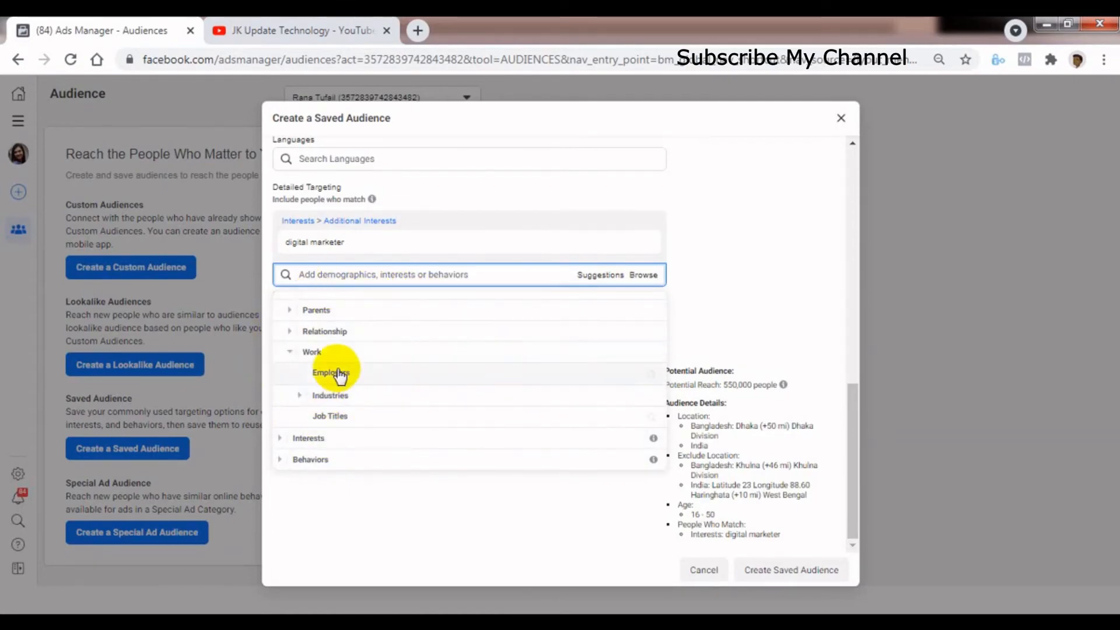
left_click(292, 331)
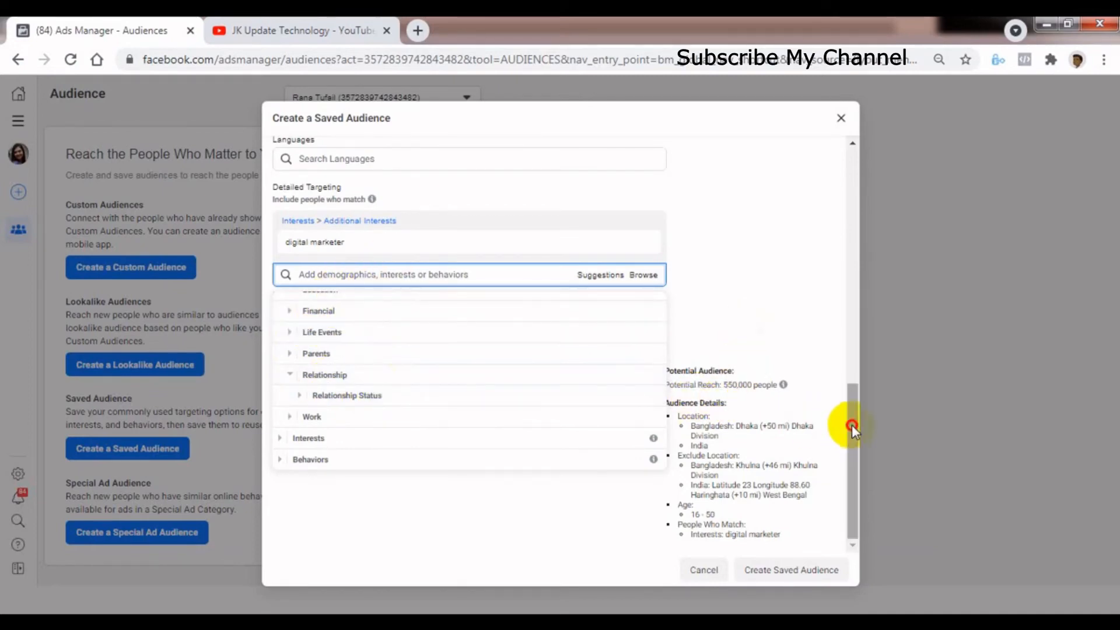
Add all interests in the Fitness and wellness category to the detailed targeting of people to include
left_click_drag(852, 425, 852, 396)
left_click(753, 396)
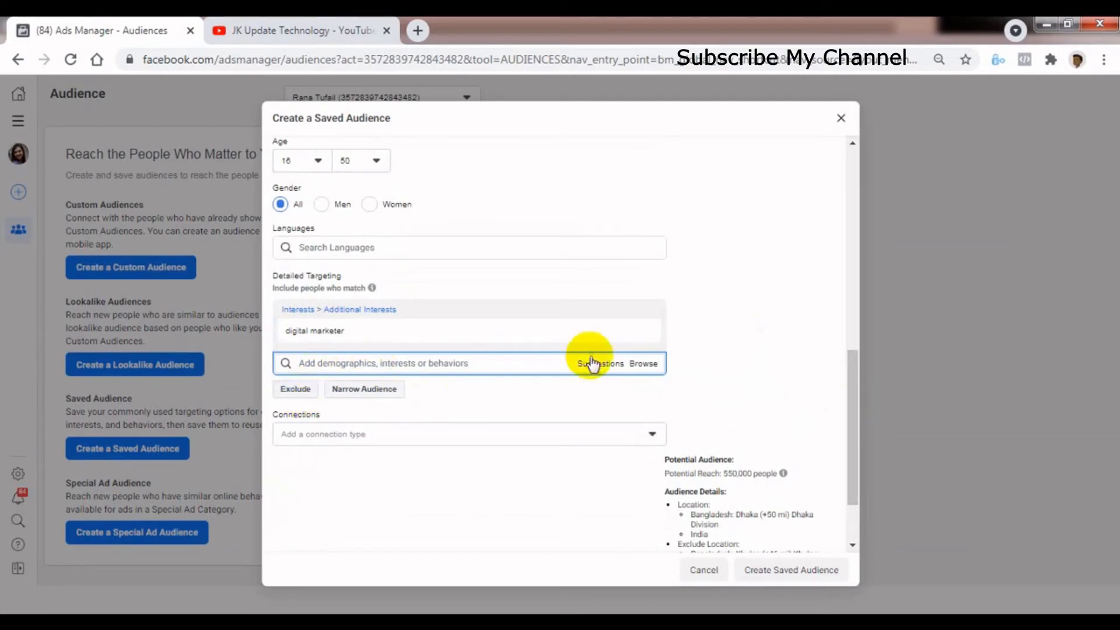
left_click(631, 369)
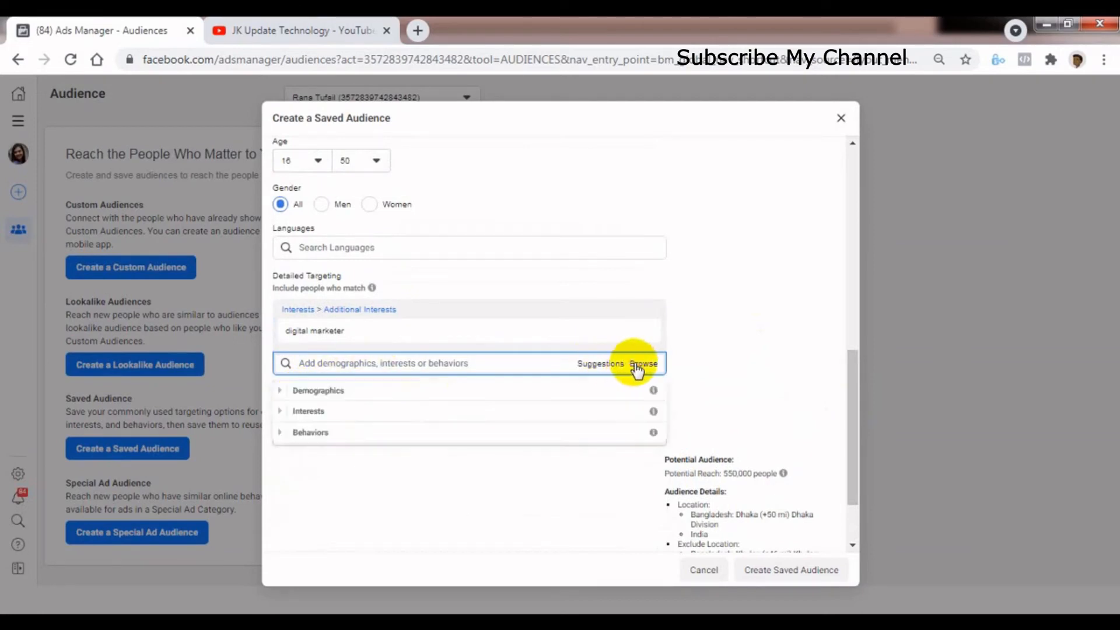
left_click(283, 416)
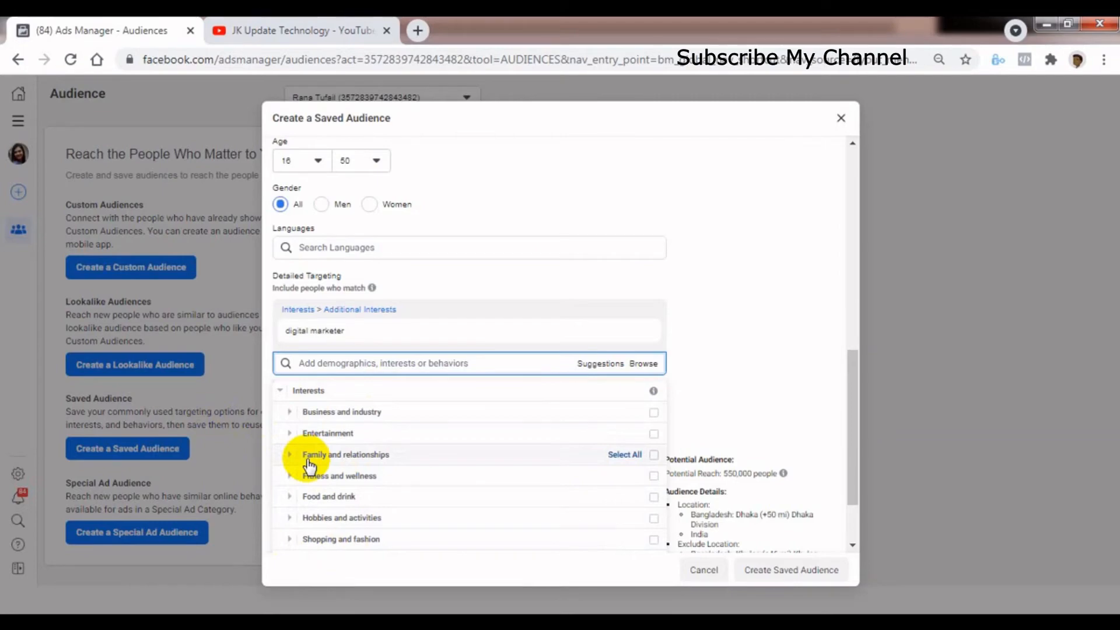
left_click(290, 434)
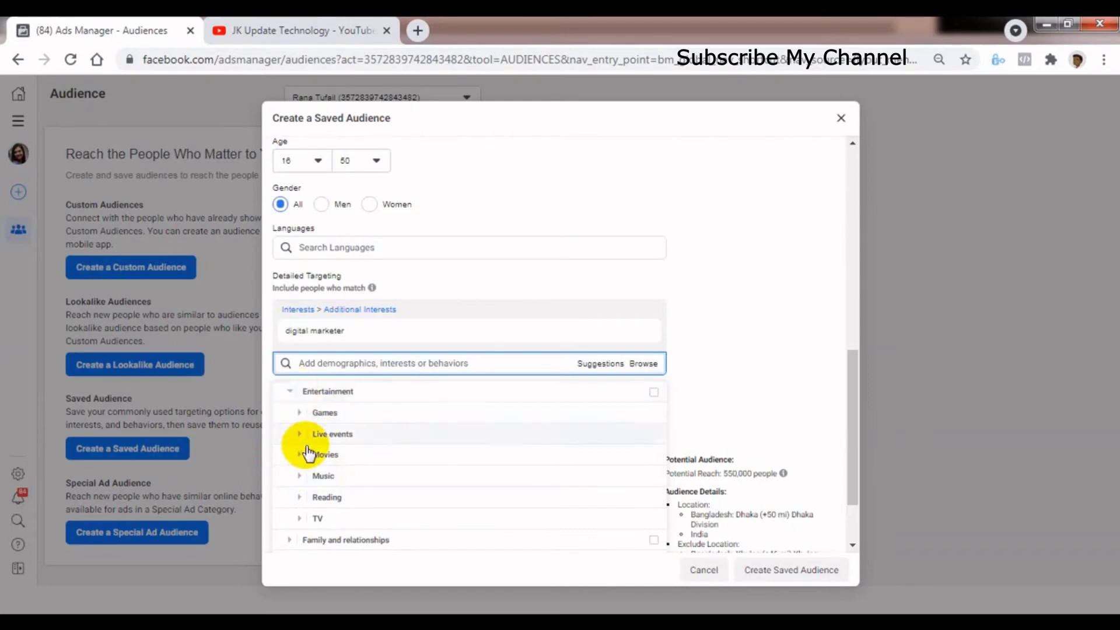
left_click(287, 391)
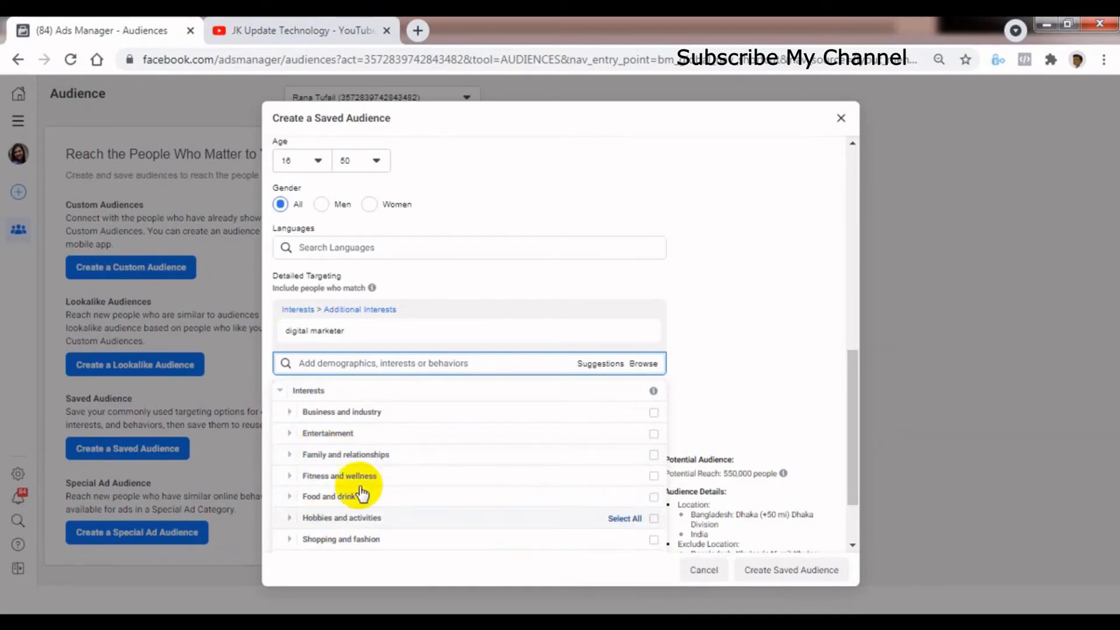
left_click(293, 477)
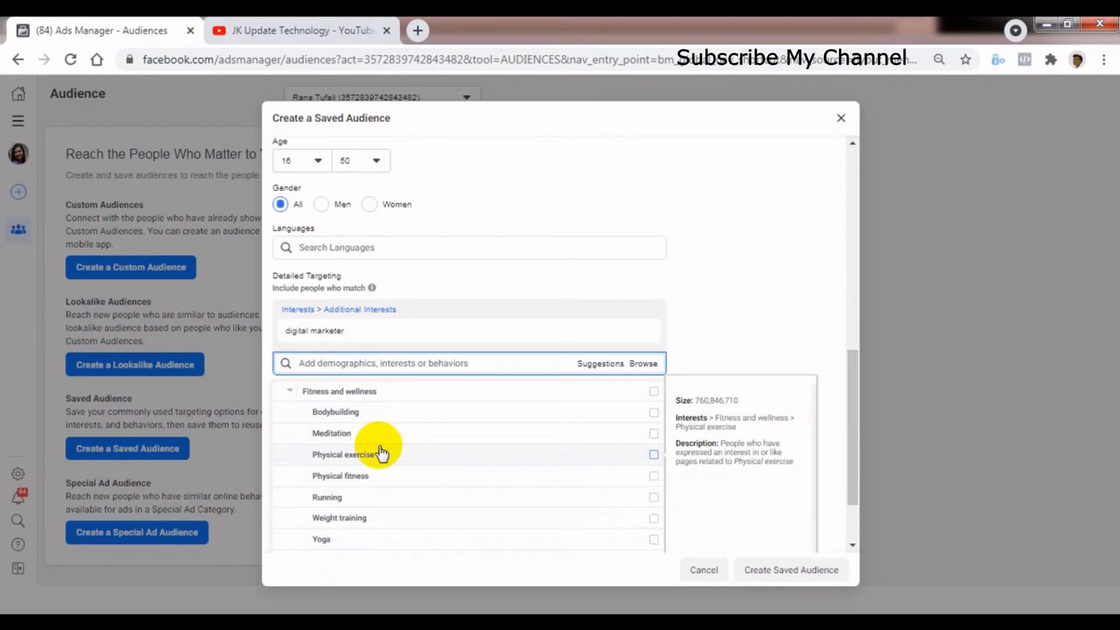
left_click(655, 455)
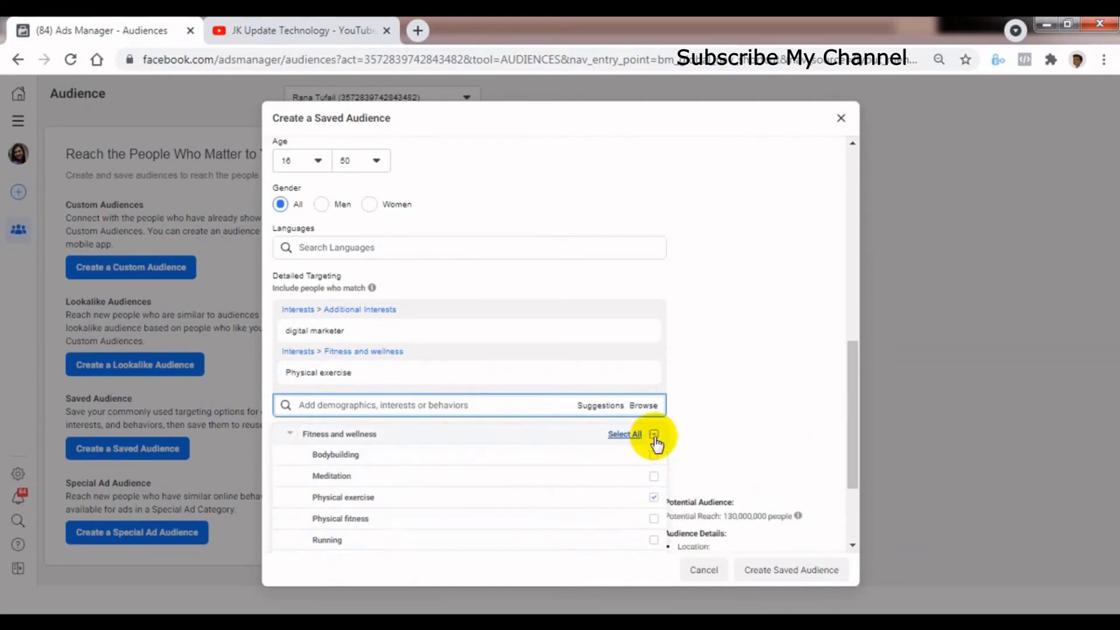
left_click(626, 436)
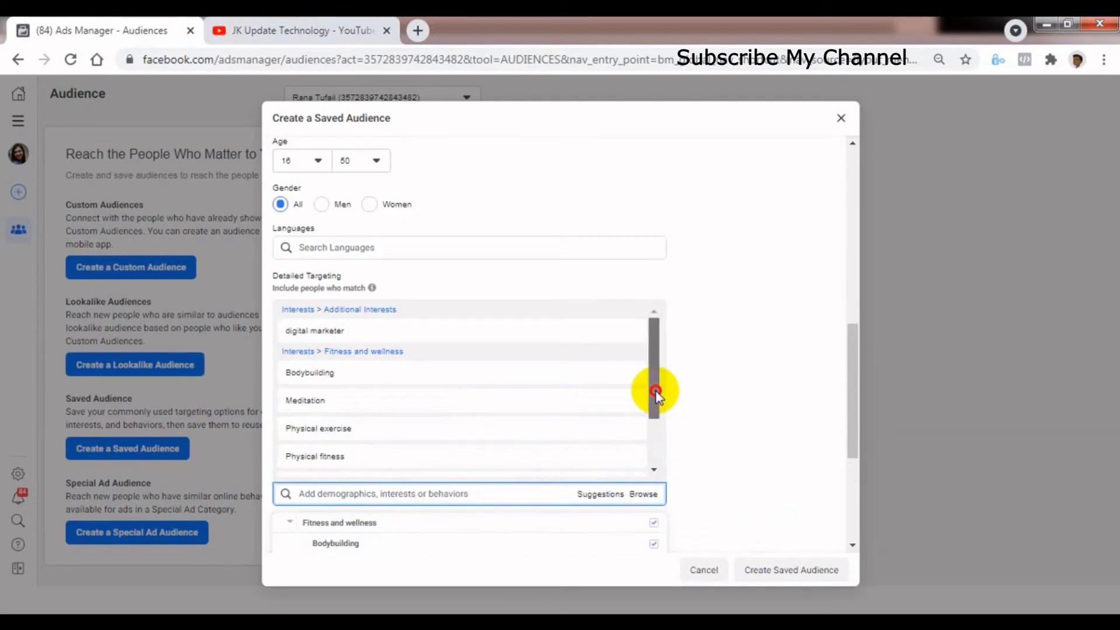
left_click(644, 500)
left_click_drag(653, 410, 652, 467)
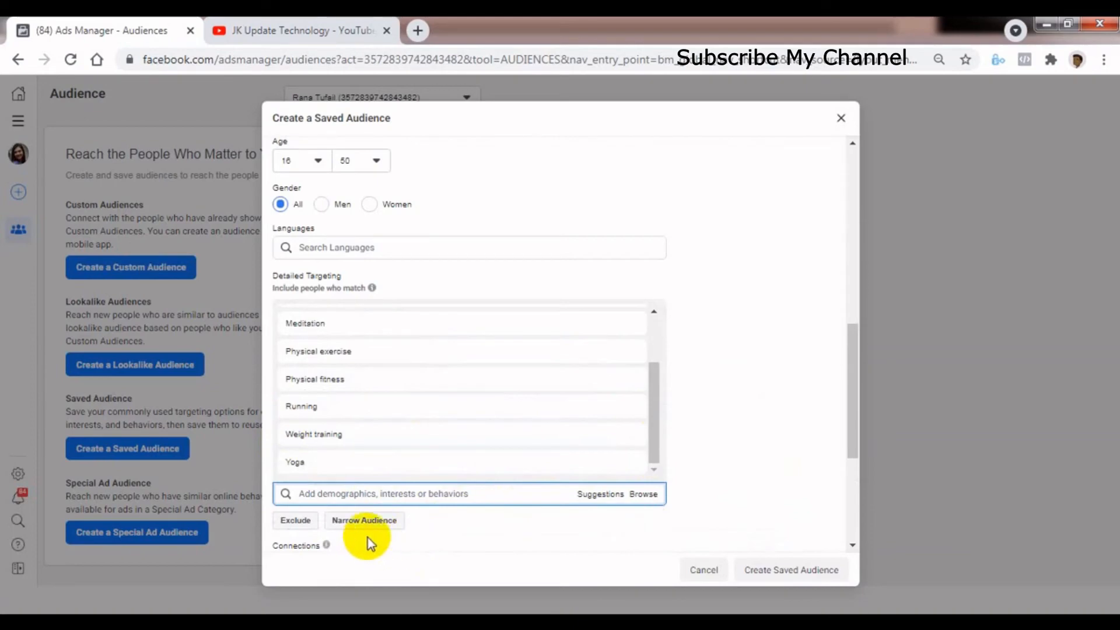
Add a narrowing condition that people must also match and open its category list
left_click(403, 521)
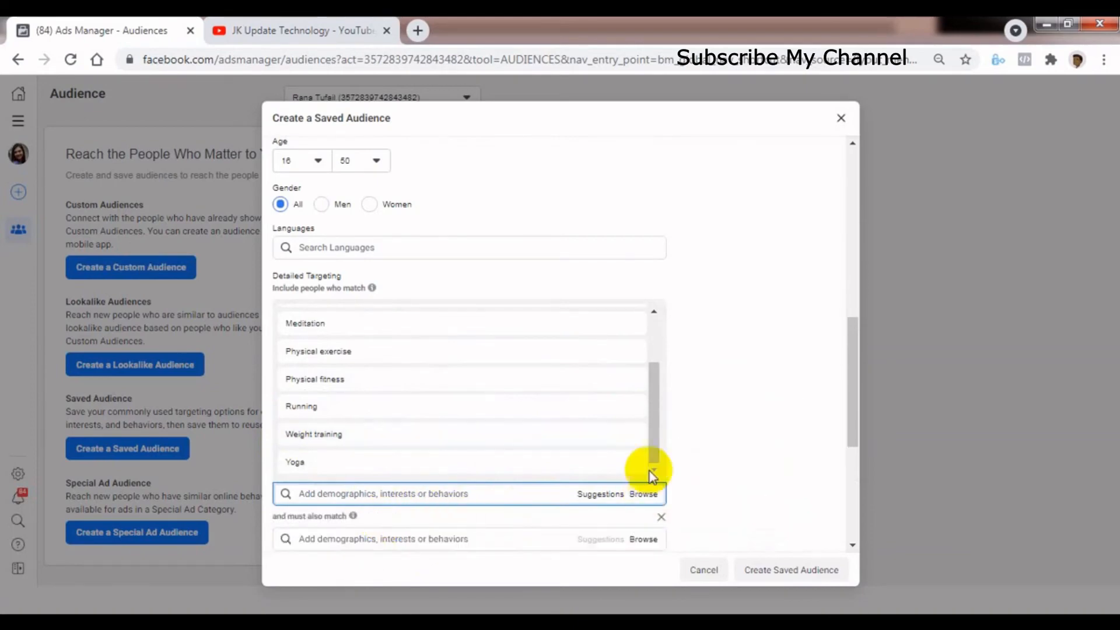
left_click(642, 552)
left_click_drag(853, 411, 846, 470)
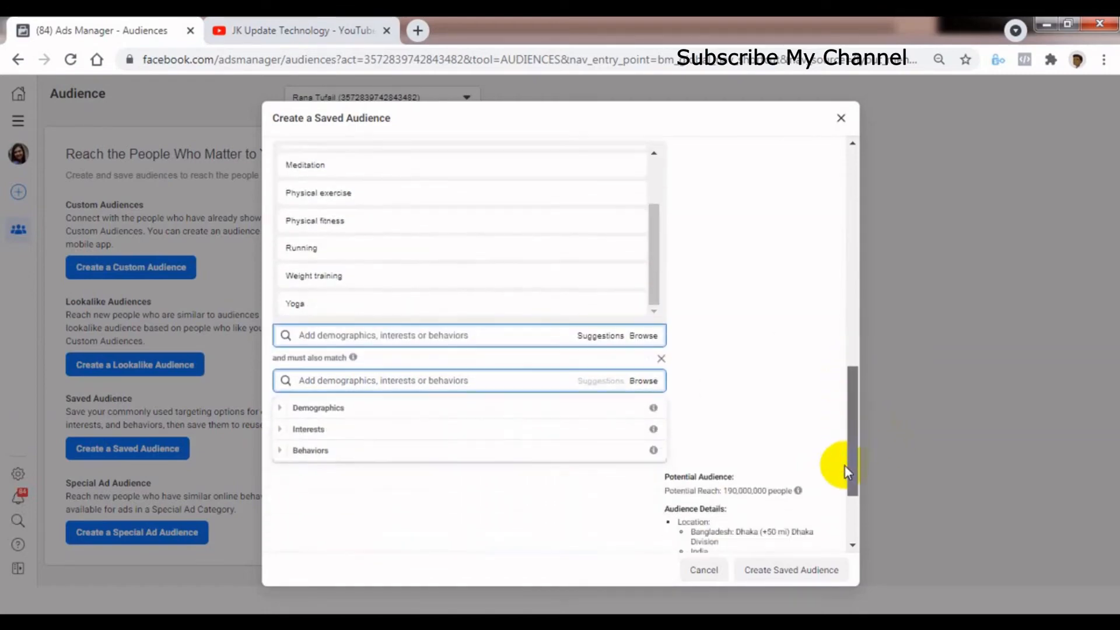
left_click(644, 381)
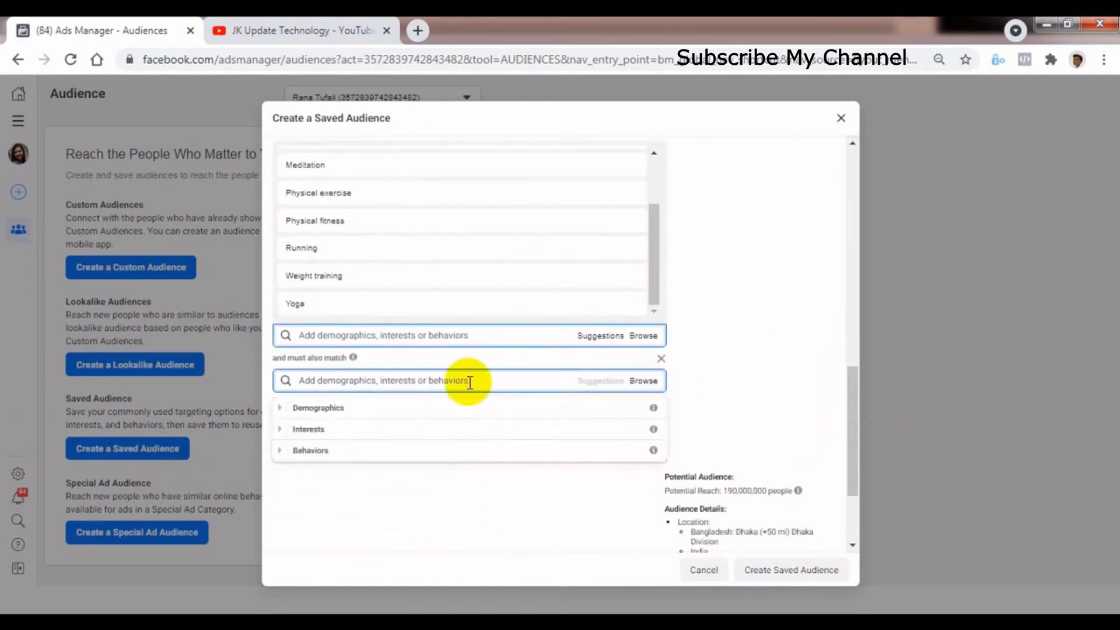
Browse the Interests and Behaviors categories for the narrowing condition, examining the Consumer Classification and Digital activities subcategories
left_click(286, 430)
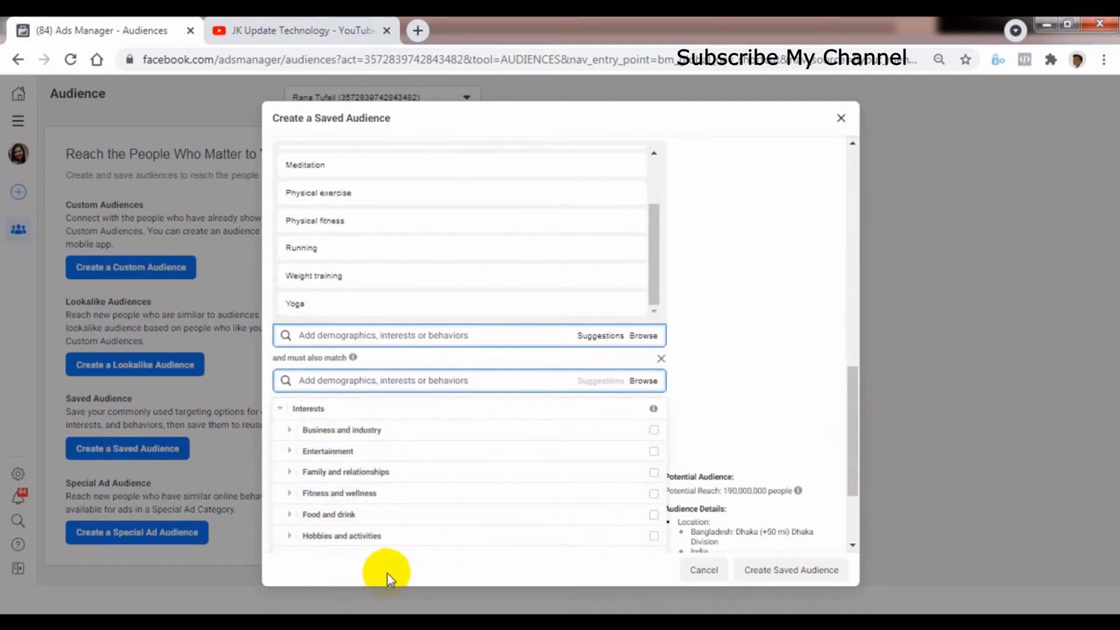
left_click(283, 412)
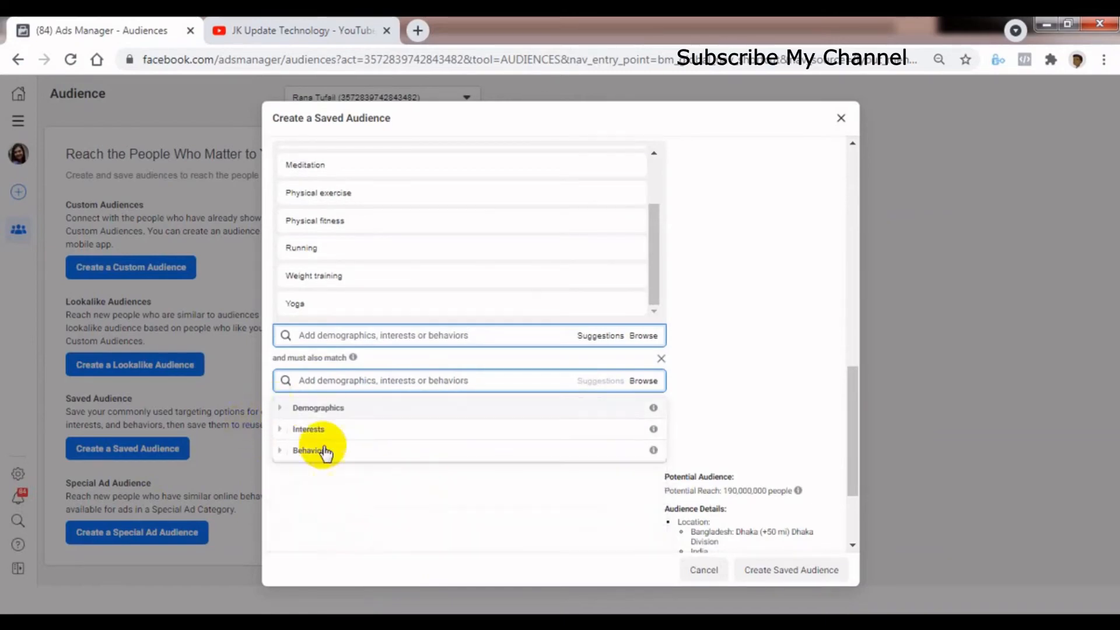
left_click(280, 454)
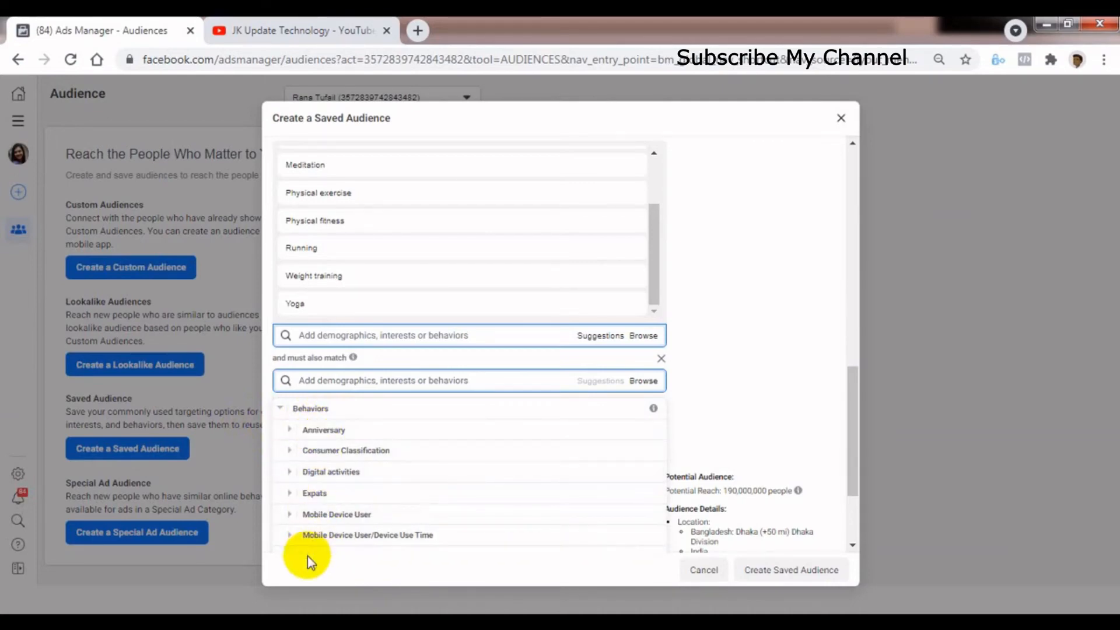
left_click(295, 452)
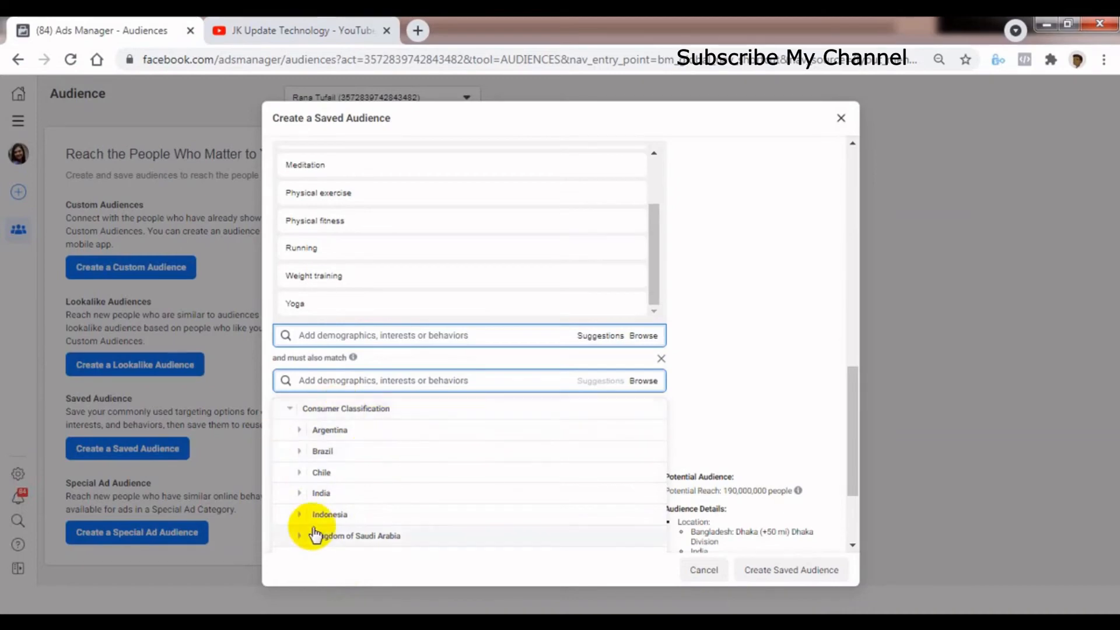
left_click(292, 410)
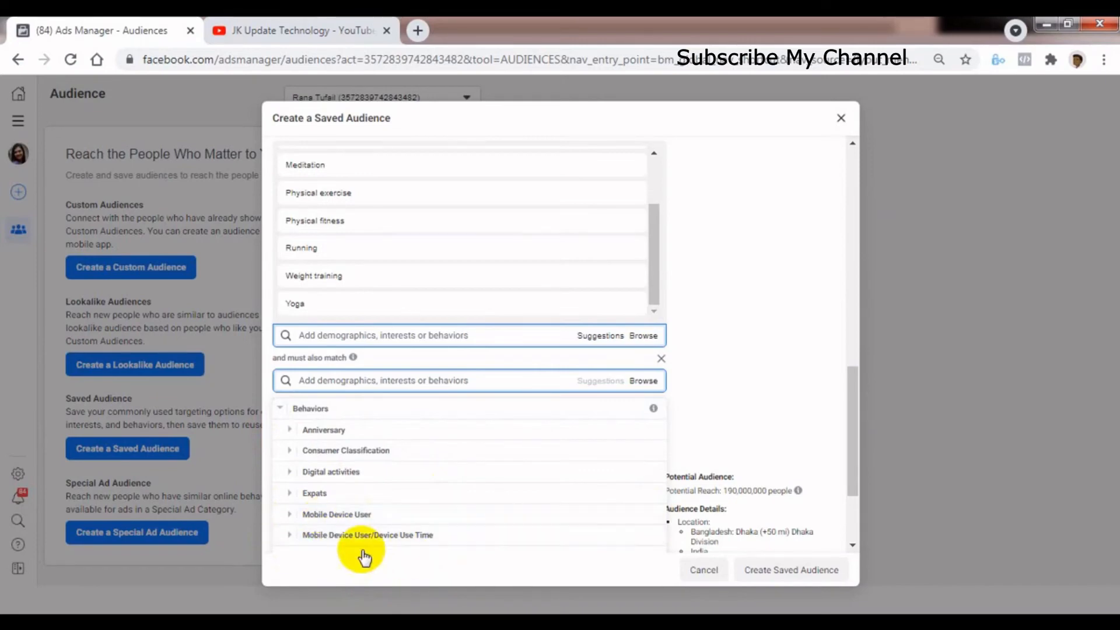
left_click(289, 474)
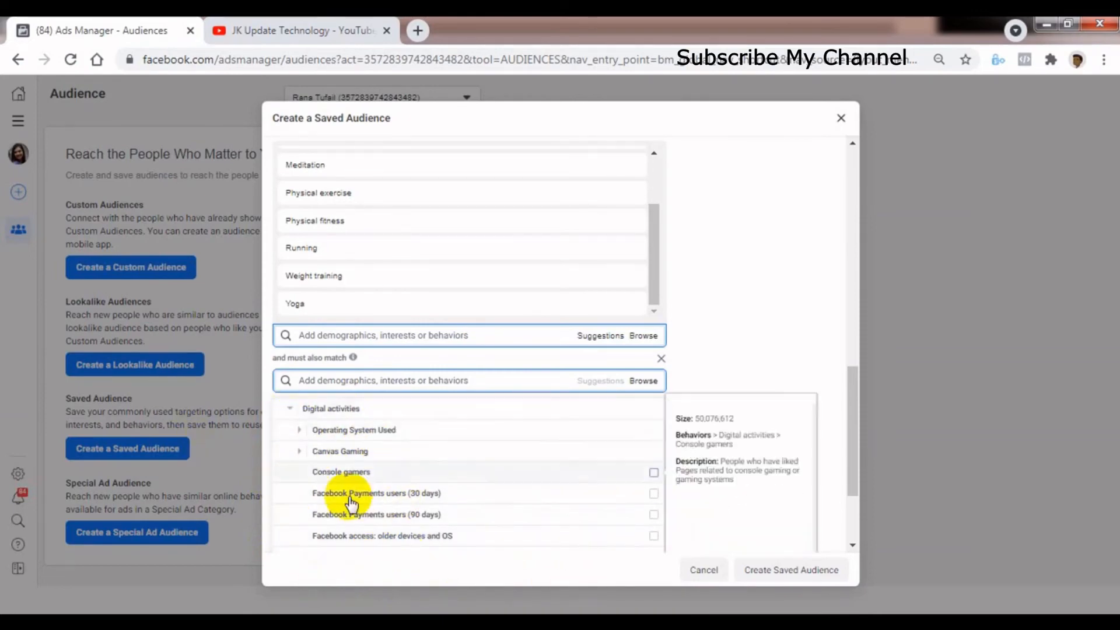
left_click(292, 412)
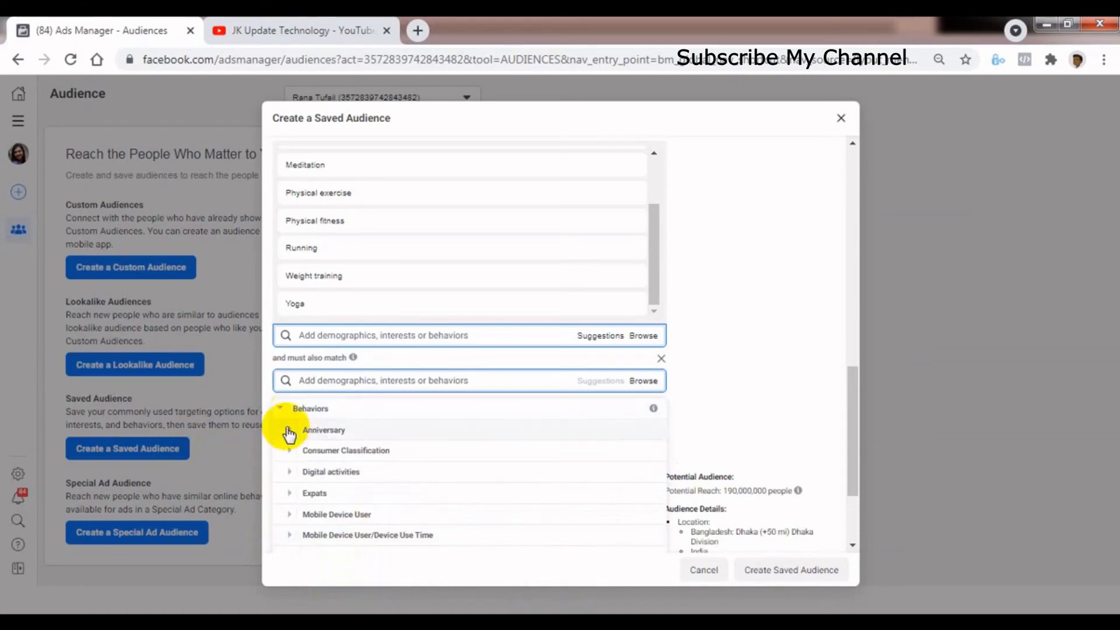
left_click(289, 408)
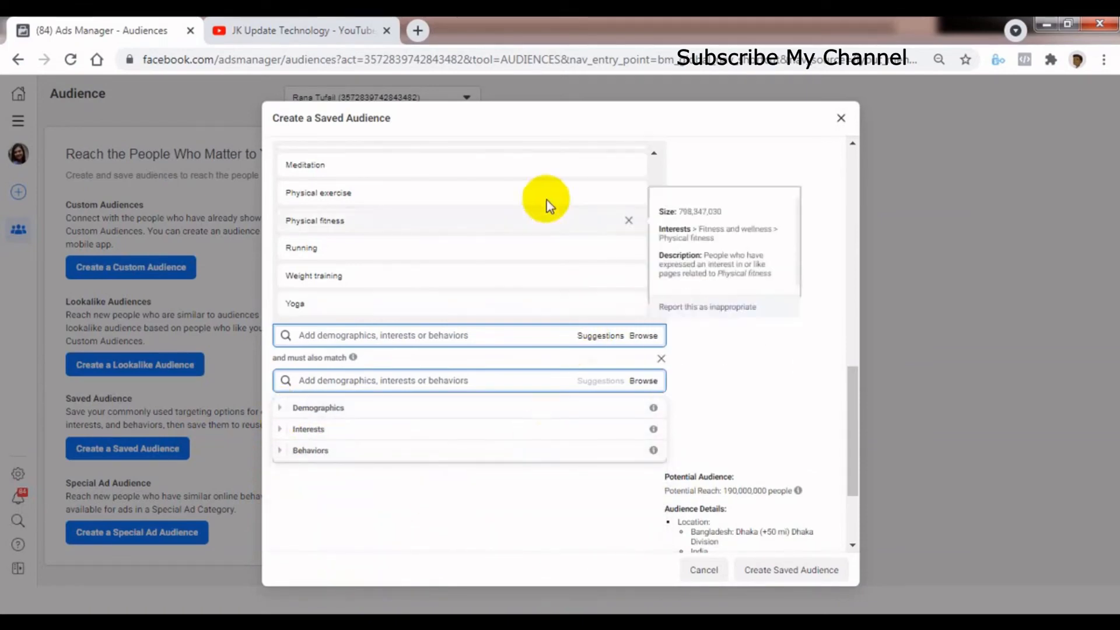
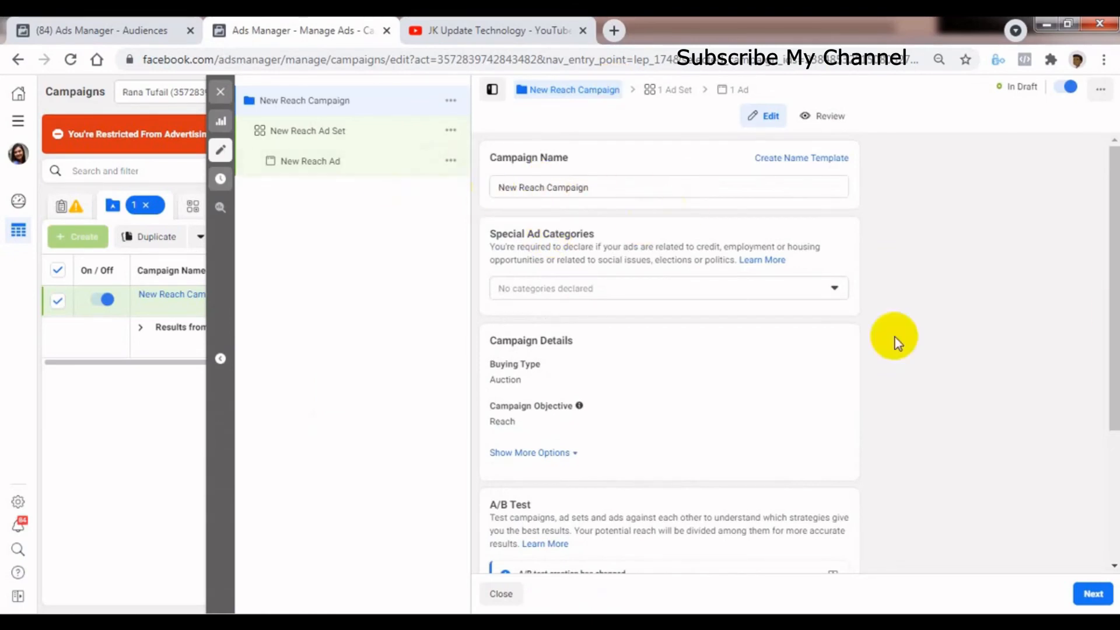
Apply the saved audience op12 to the New Reach Ad Set in the New Reach Campaign
left_click_drag(1115, 382, 1100, 475)
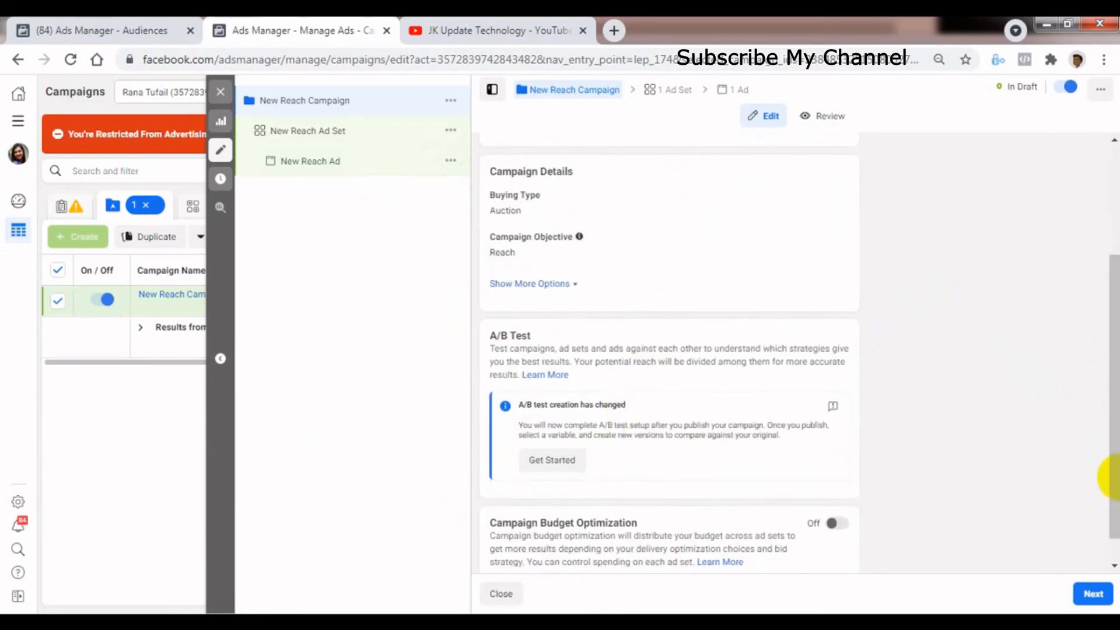
left_click_drag(1103, 475, 1111, 525)
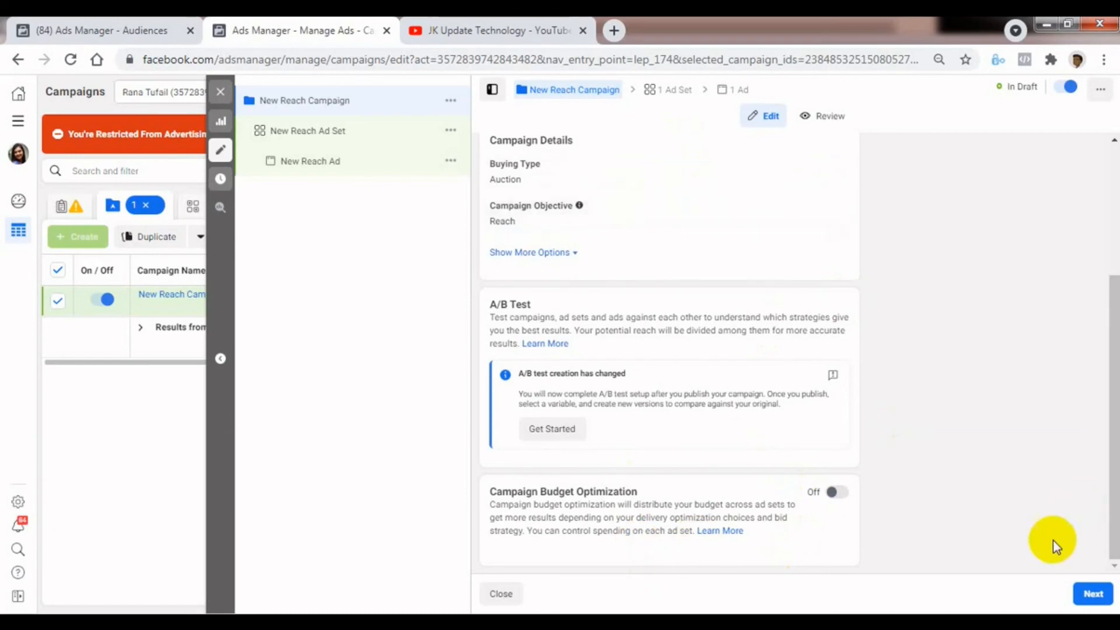
left_click(672, 90)
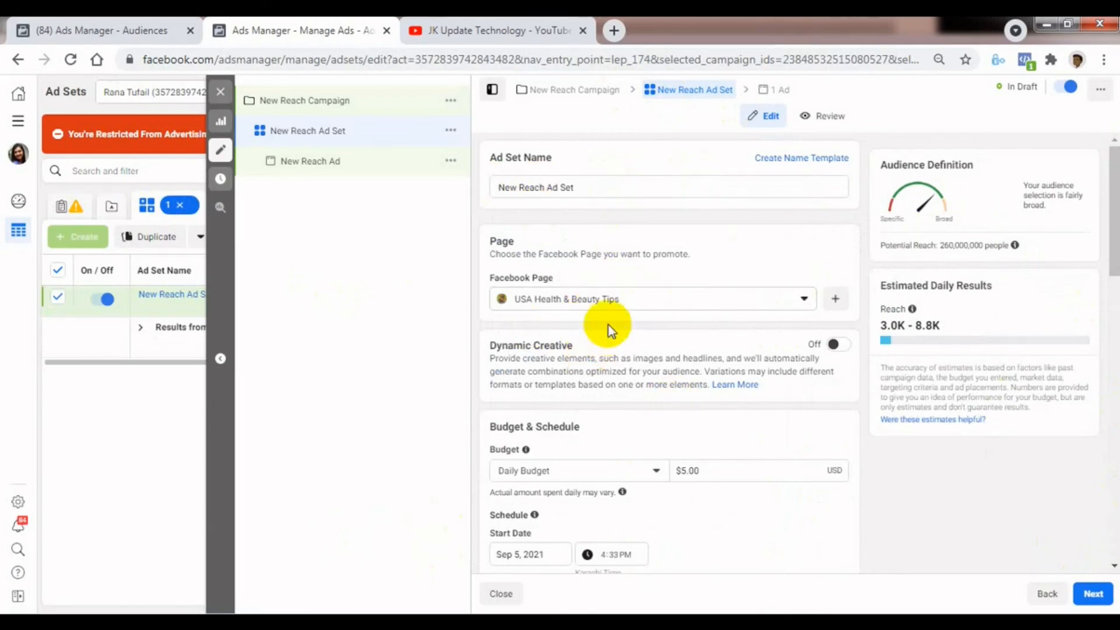
scroll(1107, 283, "down", 3)
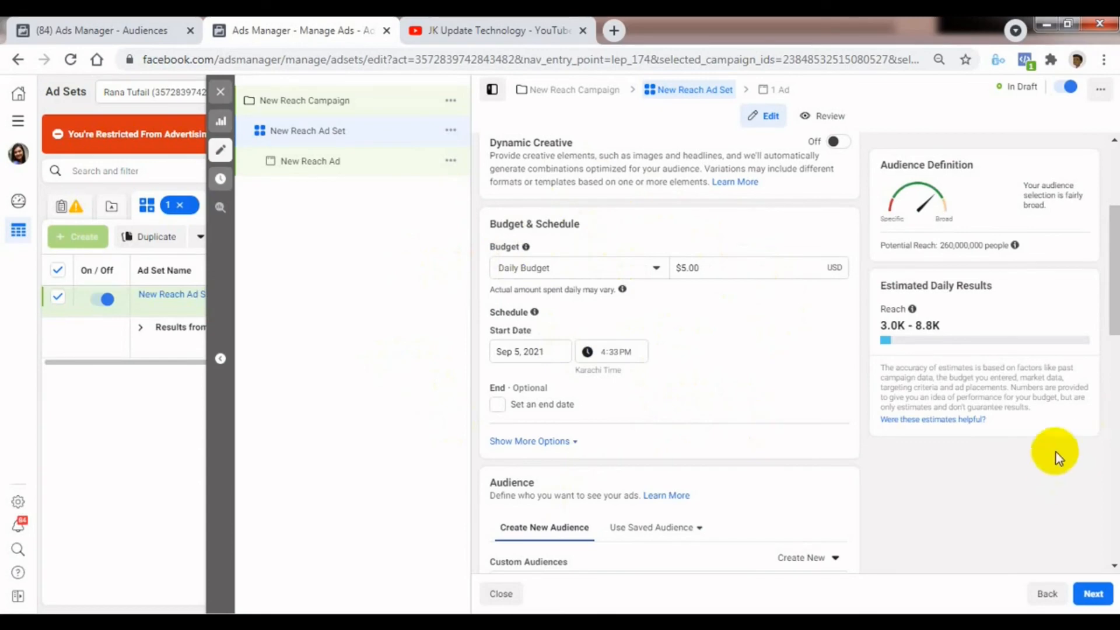
left_click_drag(1111, 309, 1109, 384)
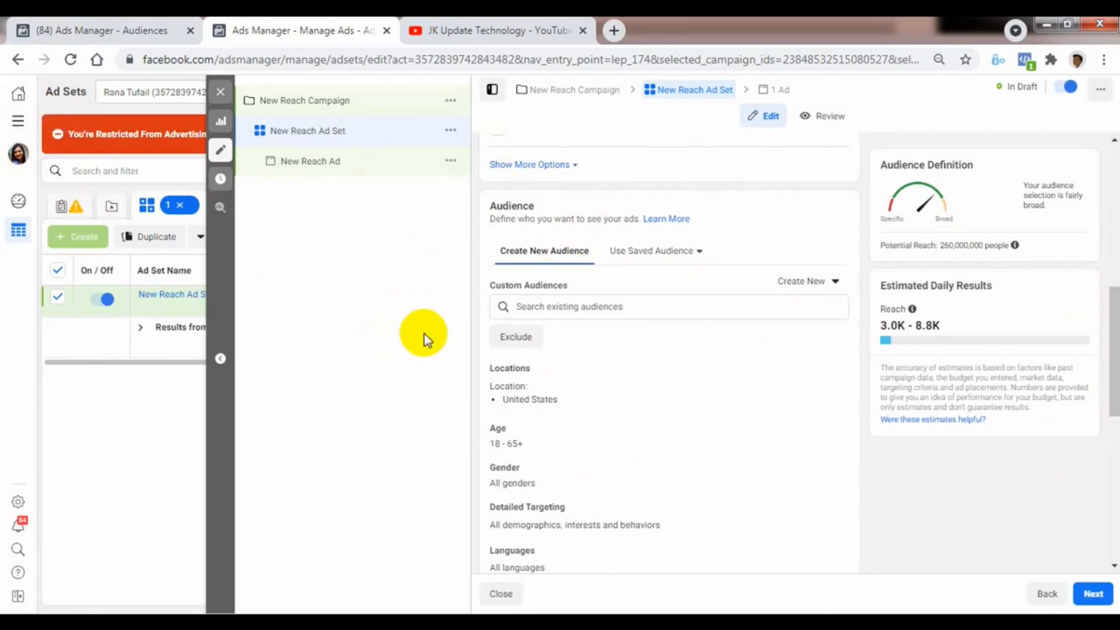
left_click(658, 251)
mouse_move(634, 338)
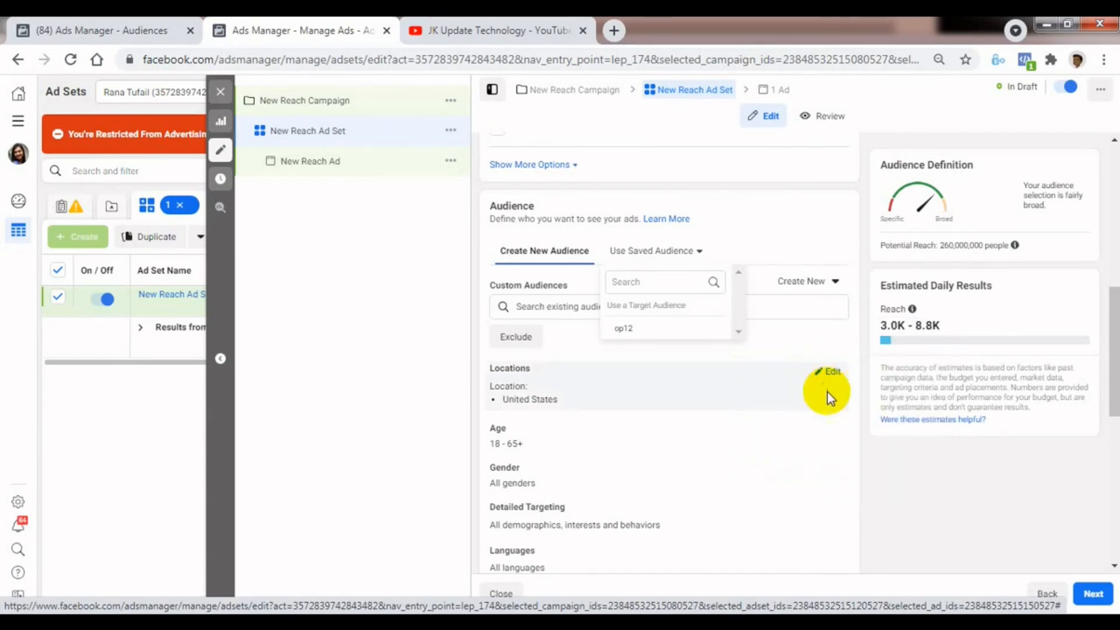
left_click(637, 330)
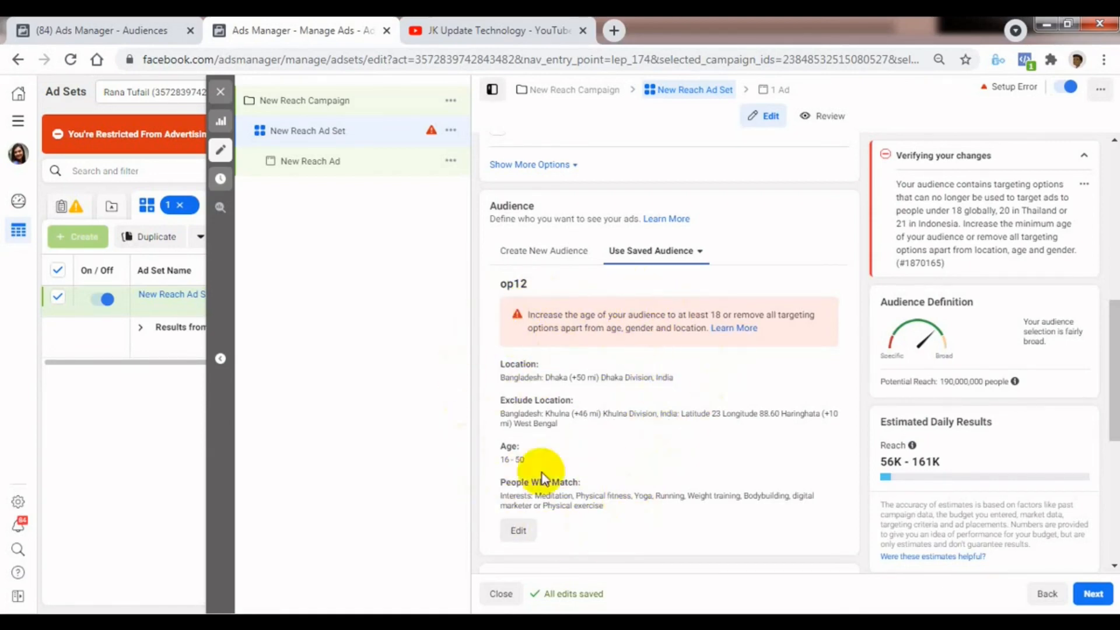
left_click(521, 530)
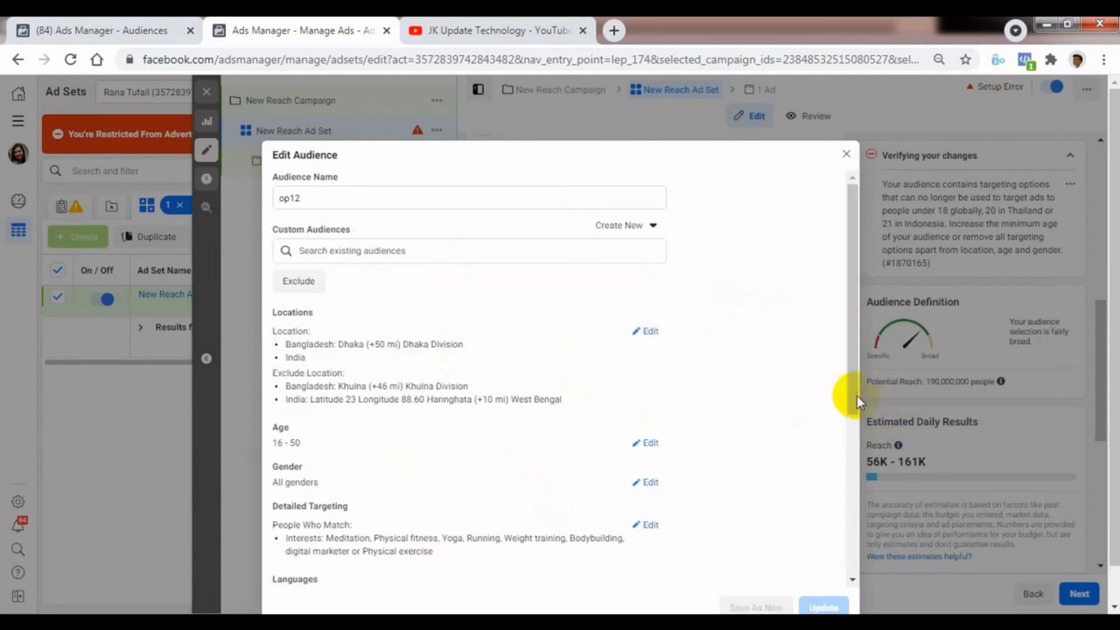
scroll(850, 398, "down", 1)
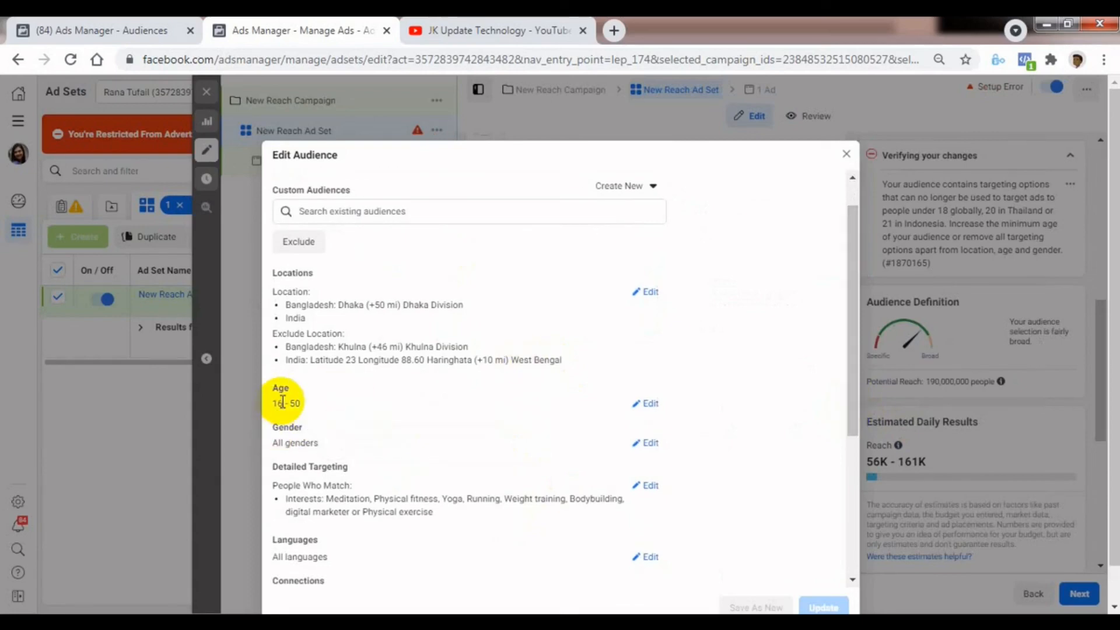
left_click(846, 155)
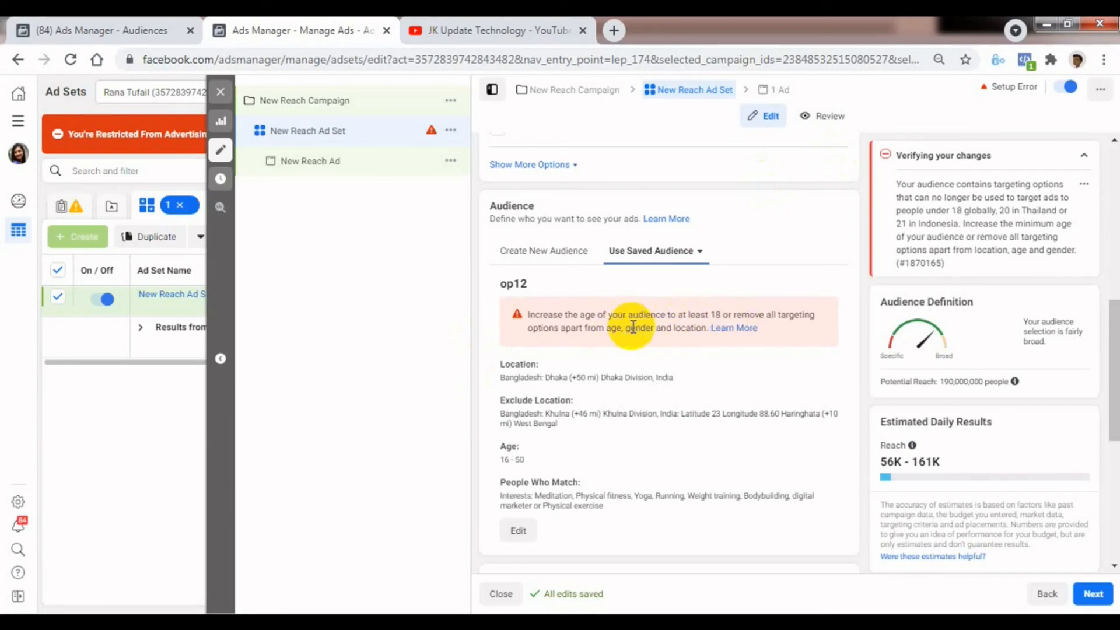
Edit the saved audience op12 and set its minimum age to 18
left_click(519, 531)
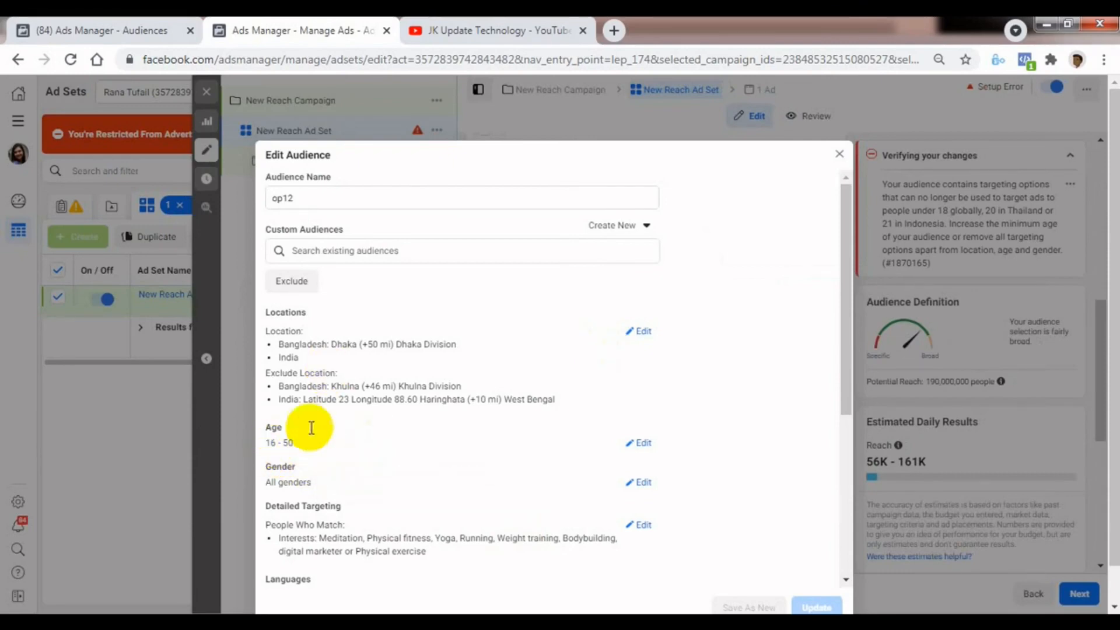
left_click(642, 443)
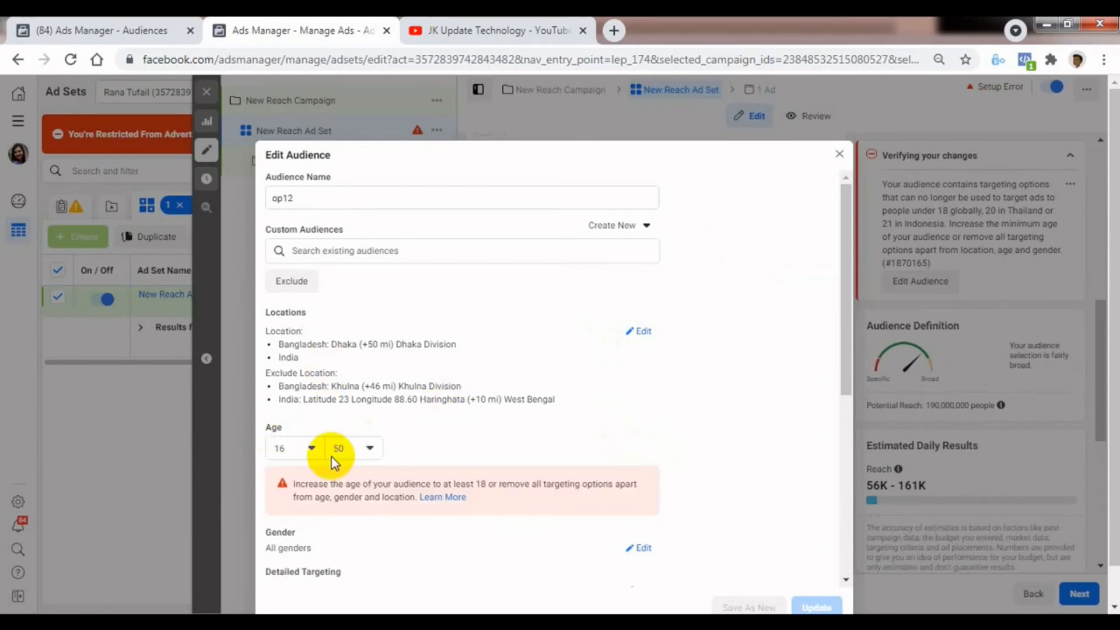
left_click(308, 448)
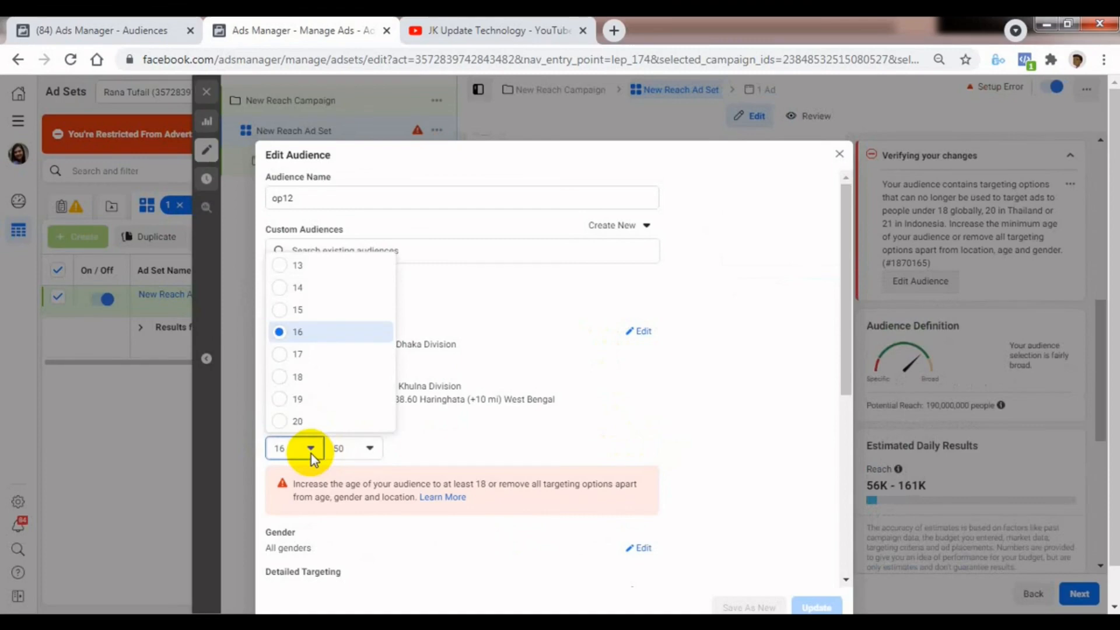
left_click(304, 377)
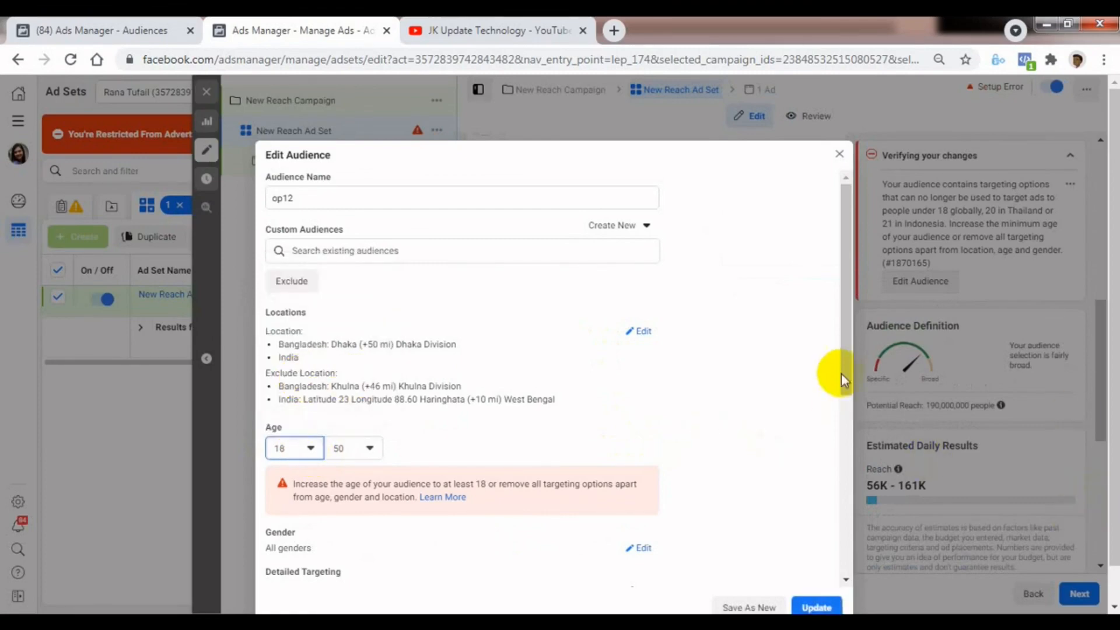
Update the saved audience op12 with its edited settings and finish the change review
left_click_drag(846, 363, 843, 408)
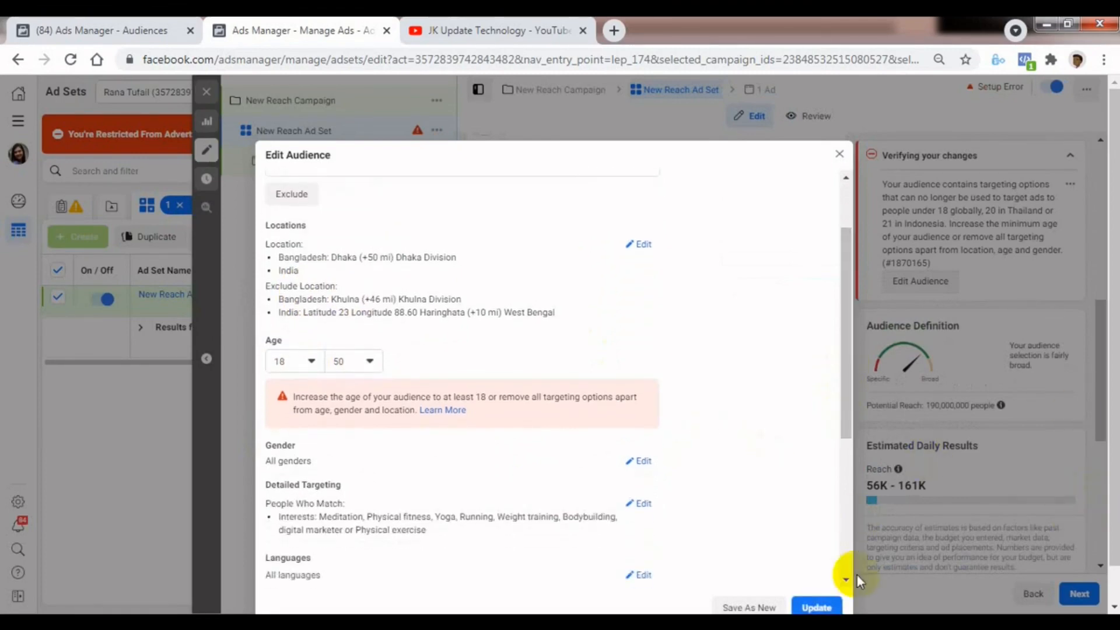
left_click(816, 608)
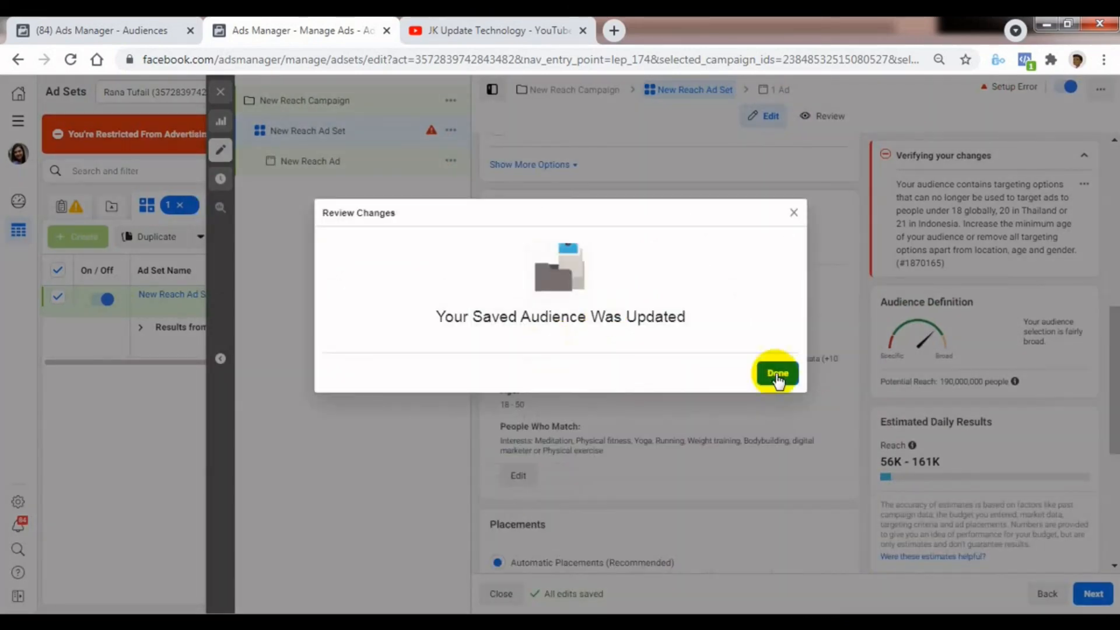
left_click(779, 374)
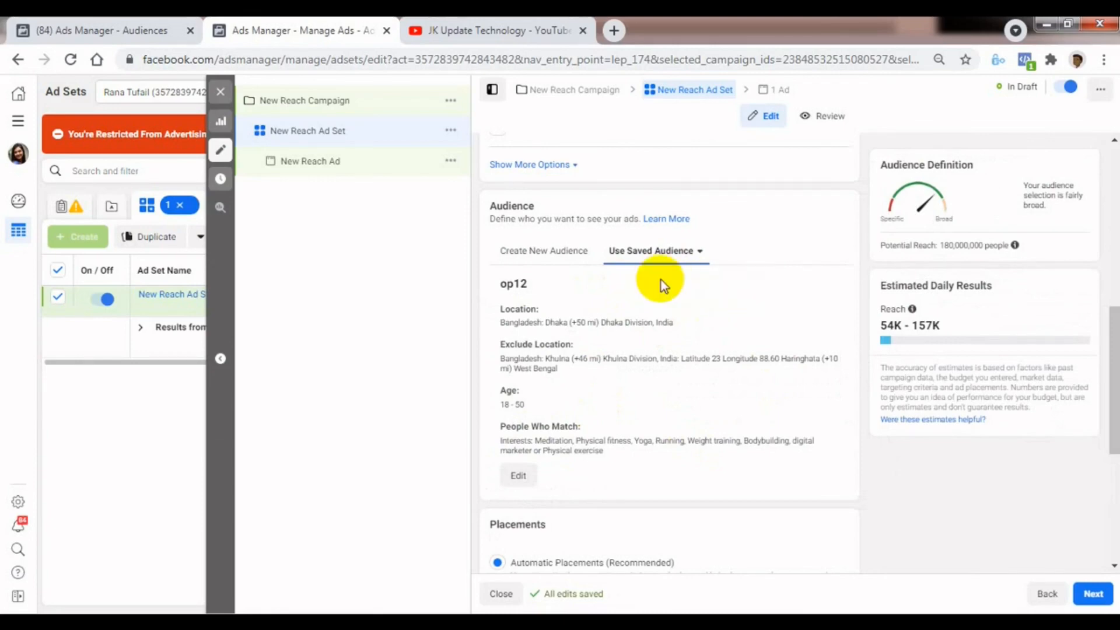
Reopen the saved audience op12 for editing, review its targeting settings and close it without changes
left_click(524, 478)
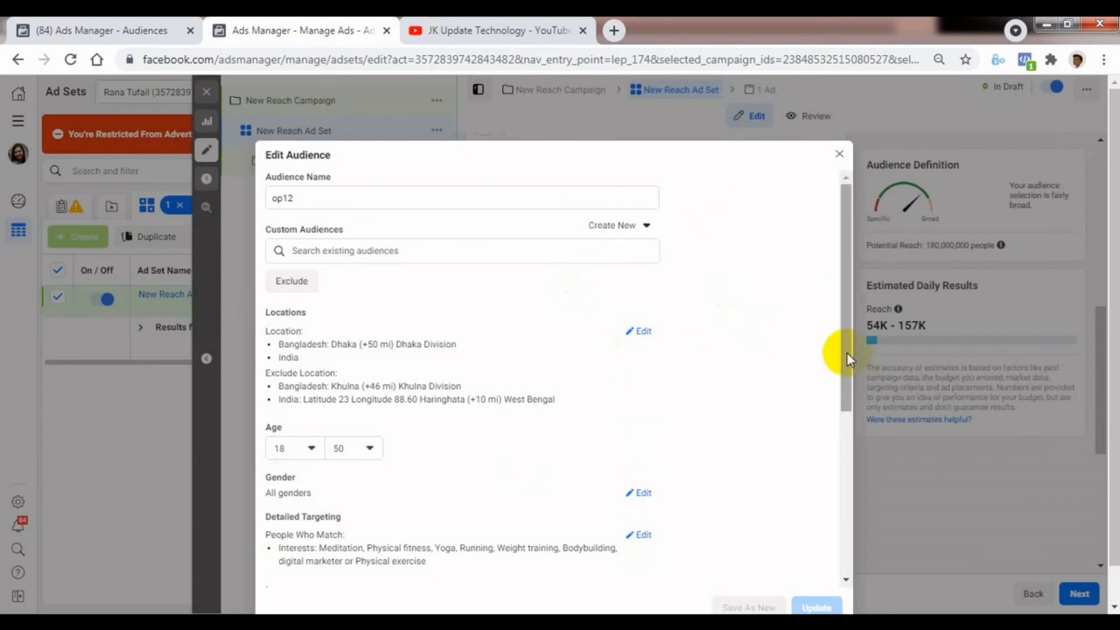
left_click_drag(847, 352, 807, 363)
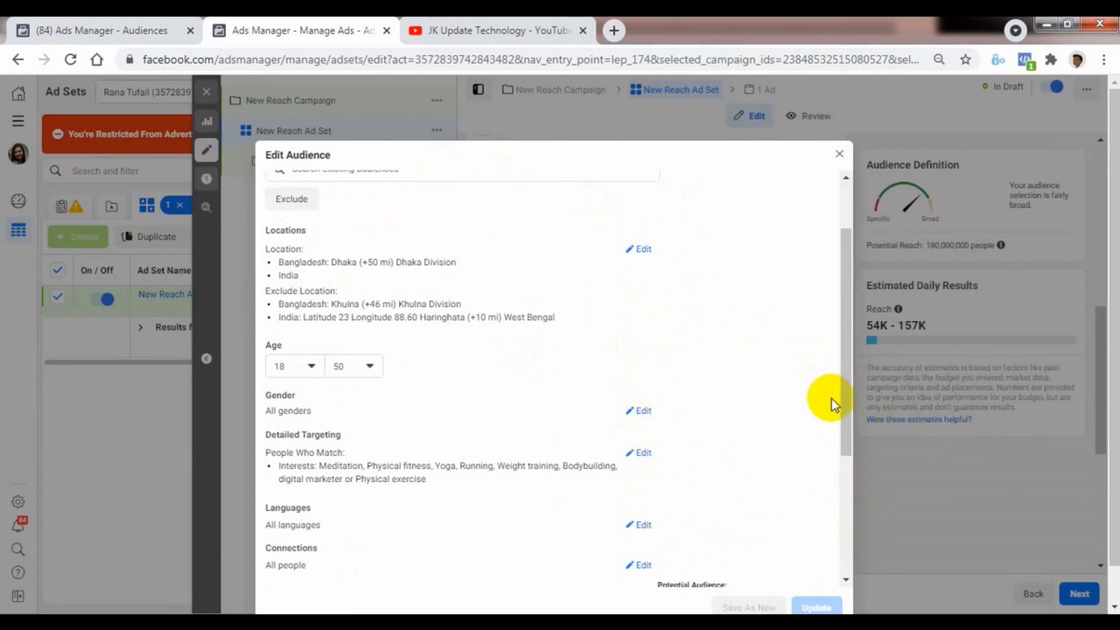
scroll(825, 560, "down", 3)
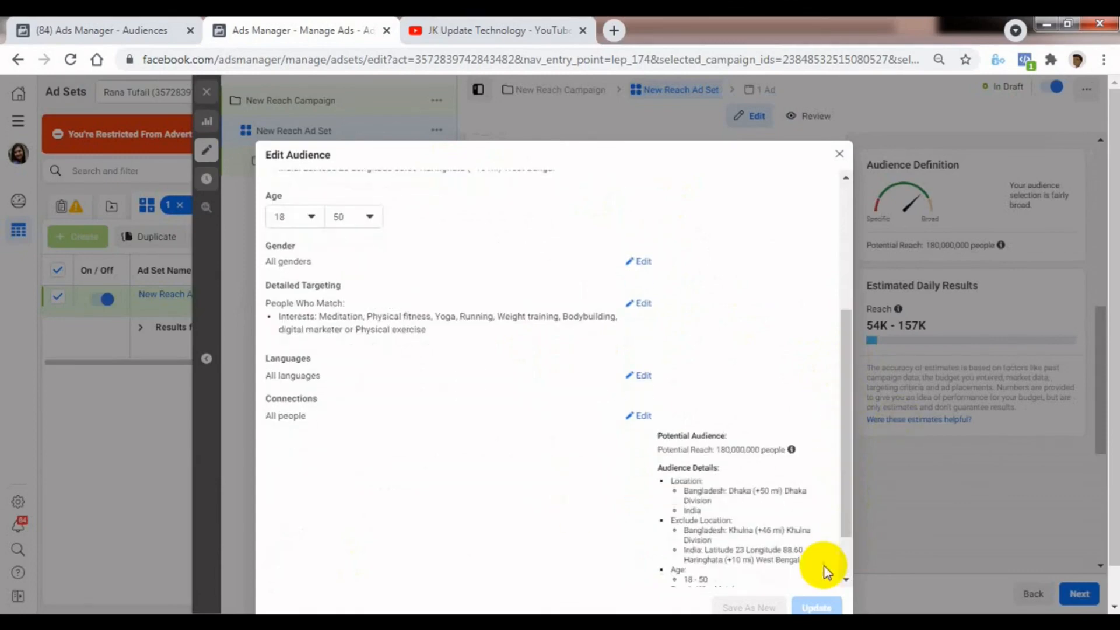
left_click(843, 157)
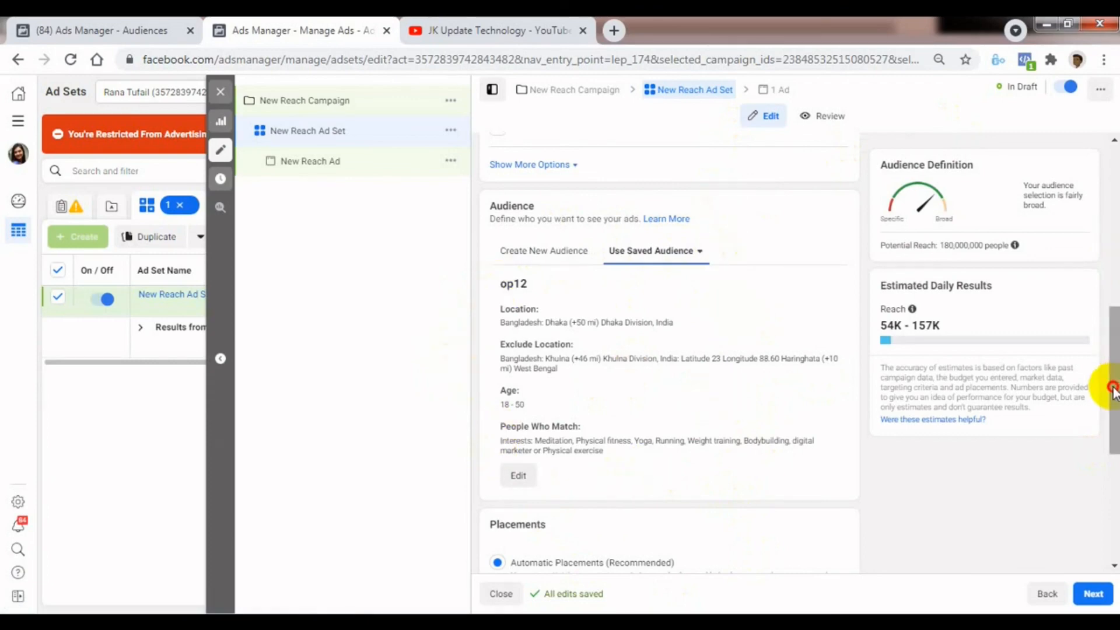
Switch the New Reach Ad Set to a new audience and remove United States from its locations
left_click_drag(1113, 387, 1113, 388)
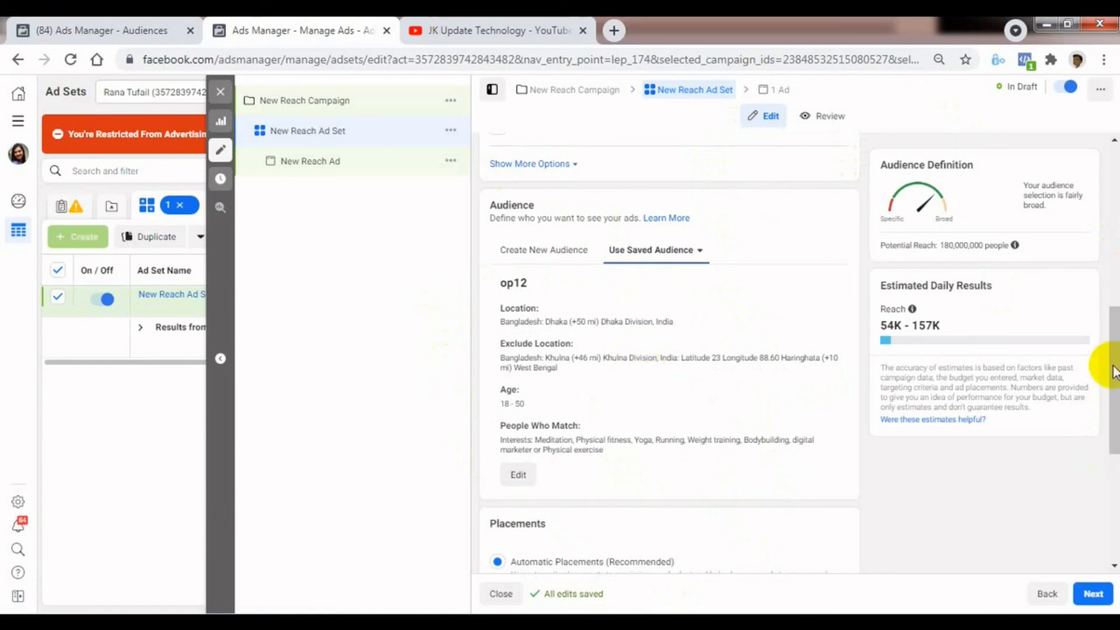
left_click_drag(1113, 337, 1114, 313)
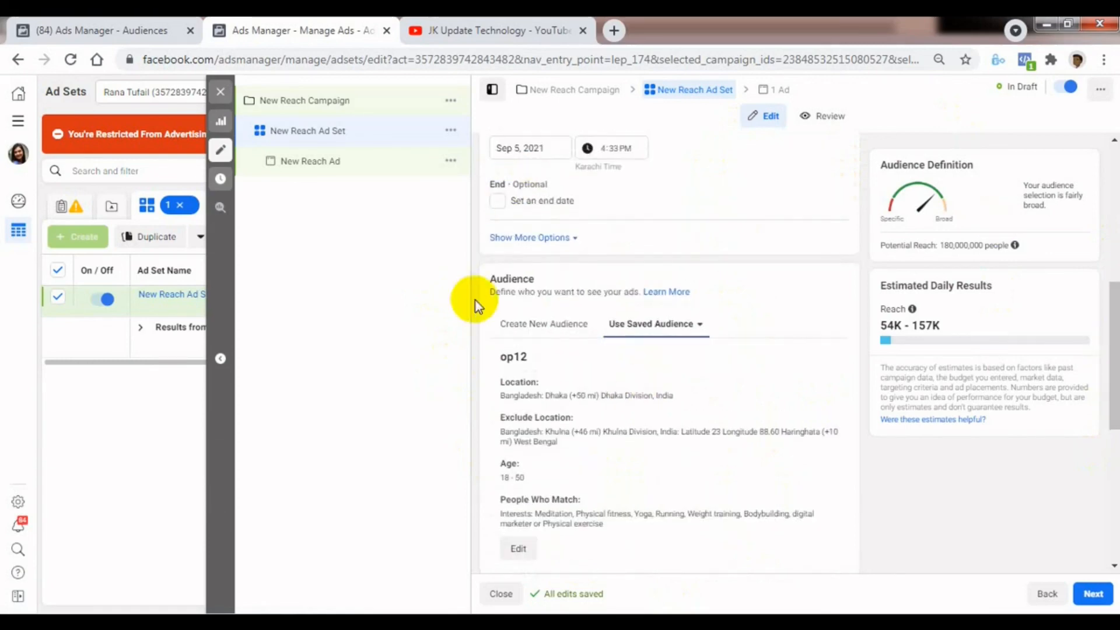
left_click(537, 331)
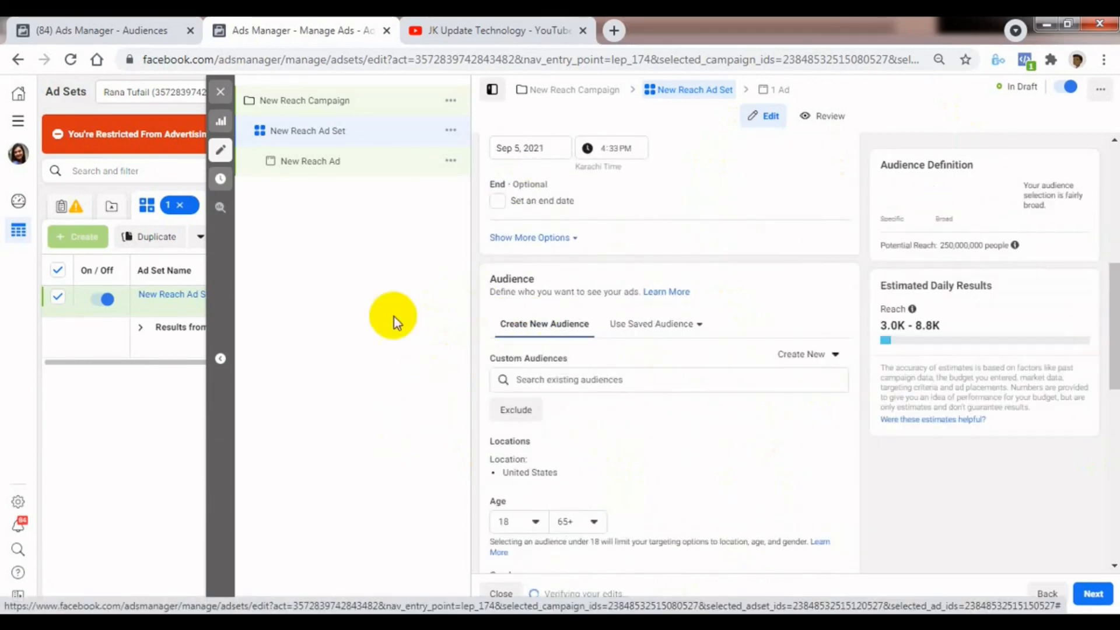
left_click_drag(1112, 318, 1114, 354)
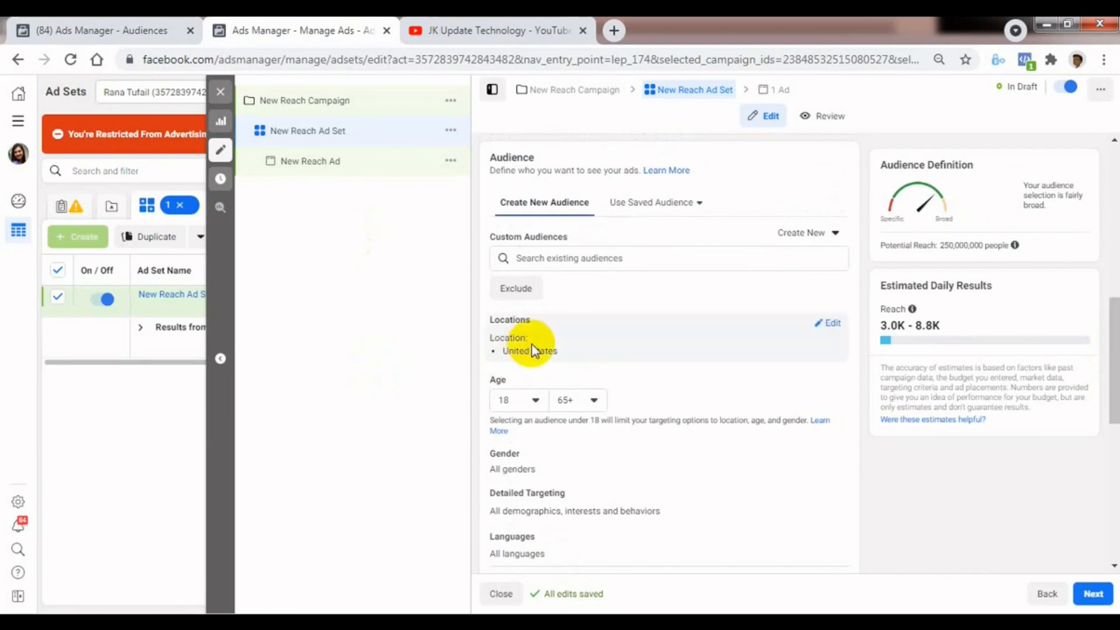
left_click(829, 327)
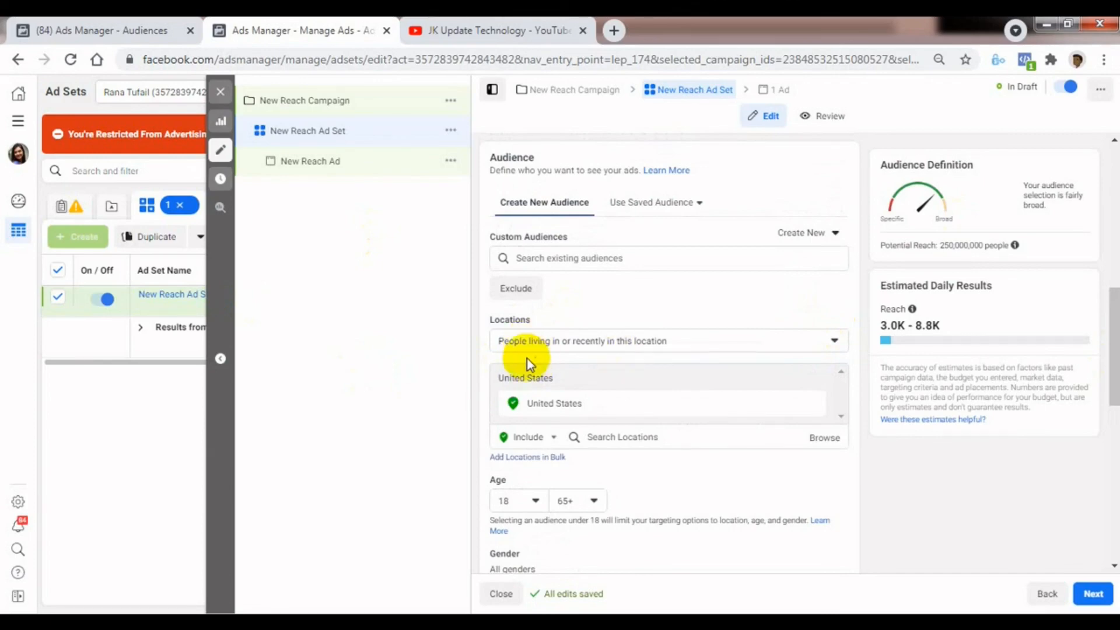
left_click(586, 342)
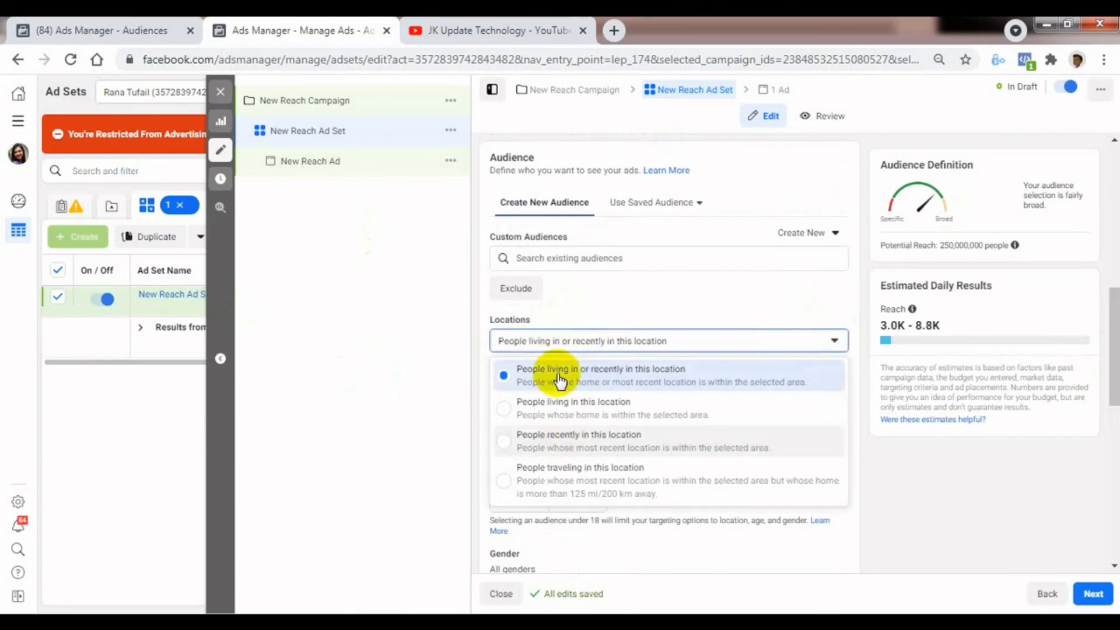
left_click(429, 353)
left_click(814, 404)
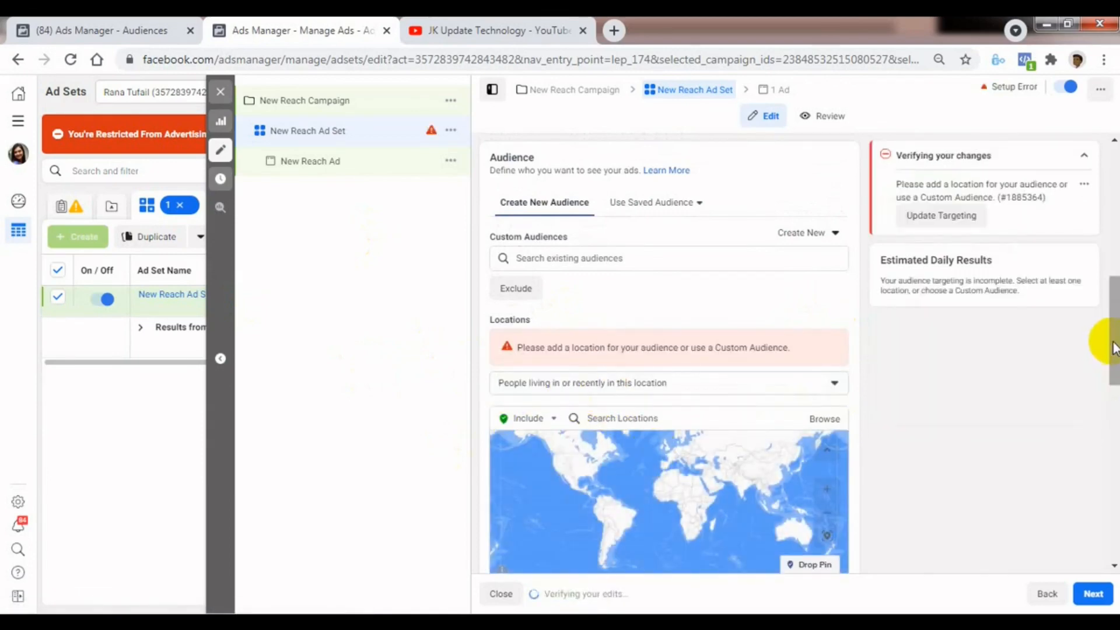
Open the new audience's detailed targeting for editing and view its browsable categories
left_click_drag(1113, 338, 1114, 431)
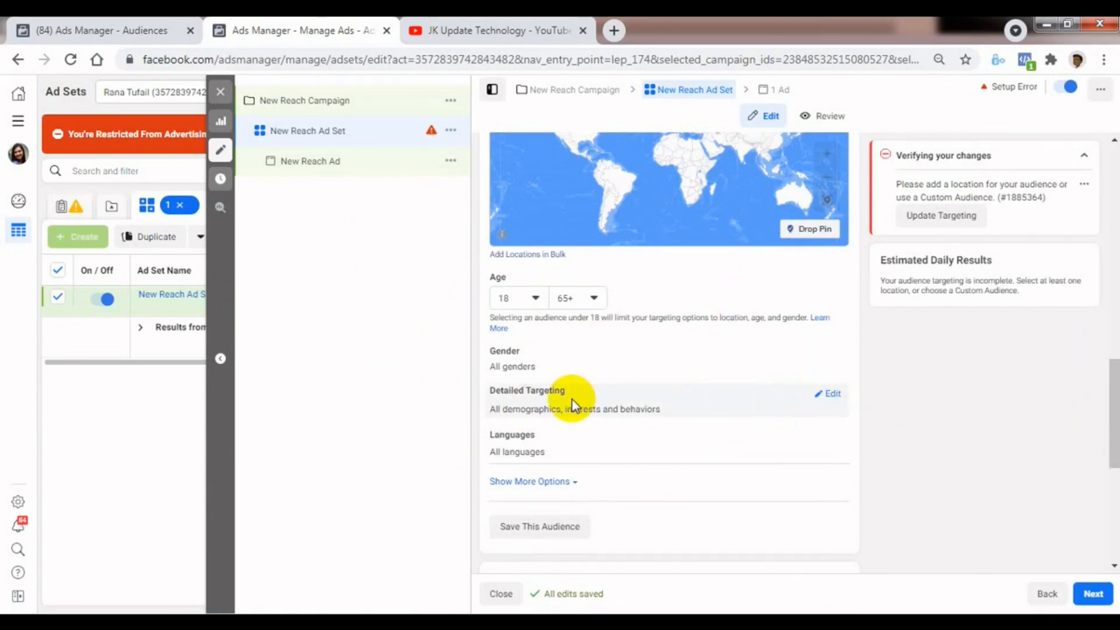
left_click(830, 397)
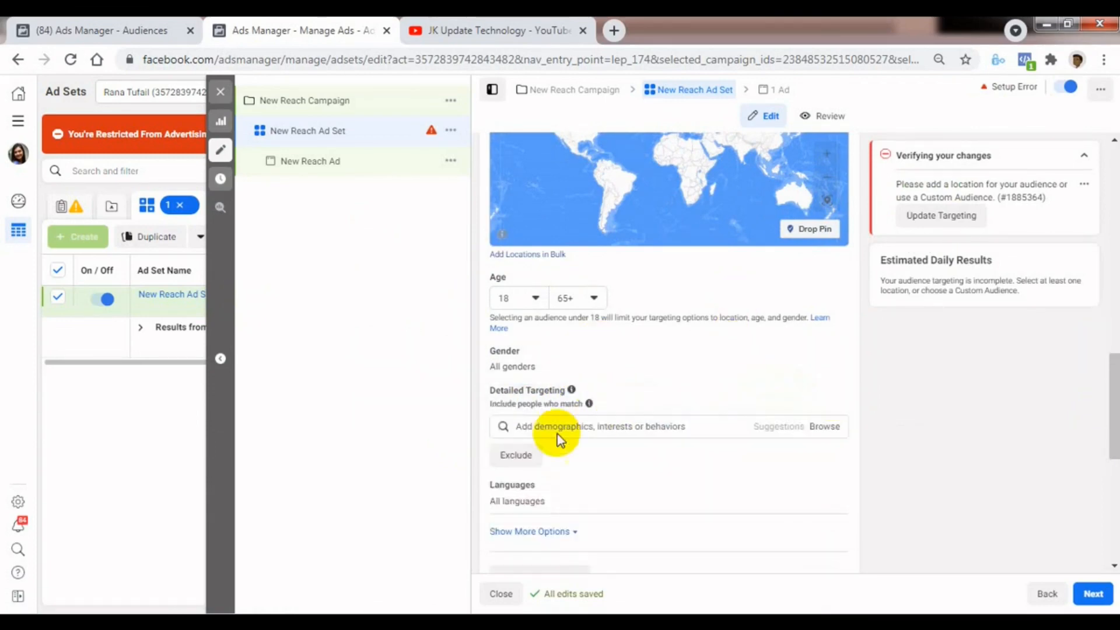
left_click(831, 433)
left_click(387, 442)
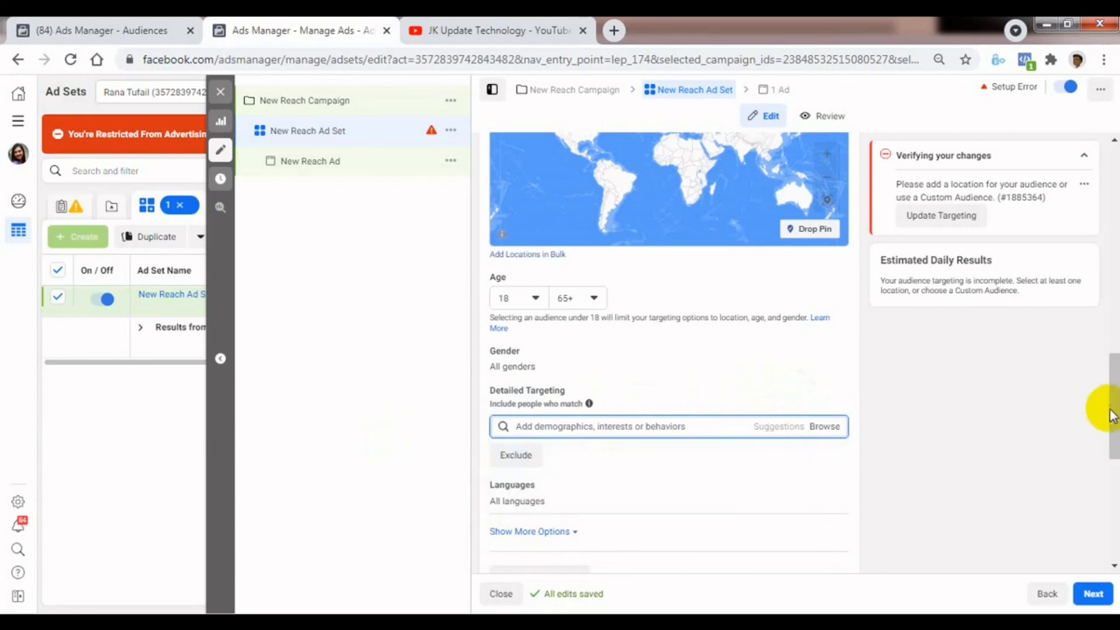
Show the additional audience options and examine the available connection types
scroll(1112, 435, "down", 2)
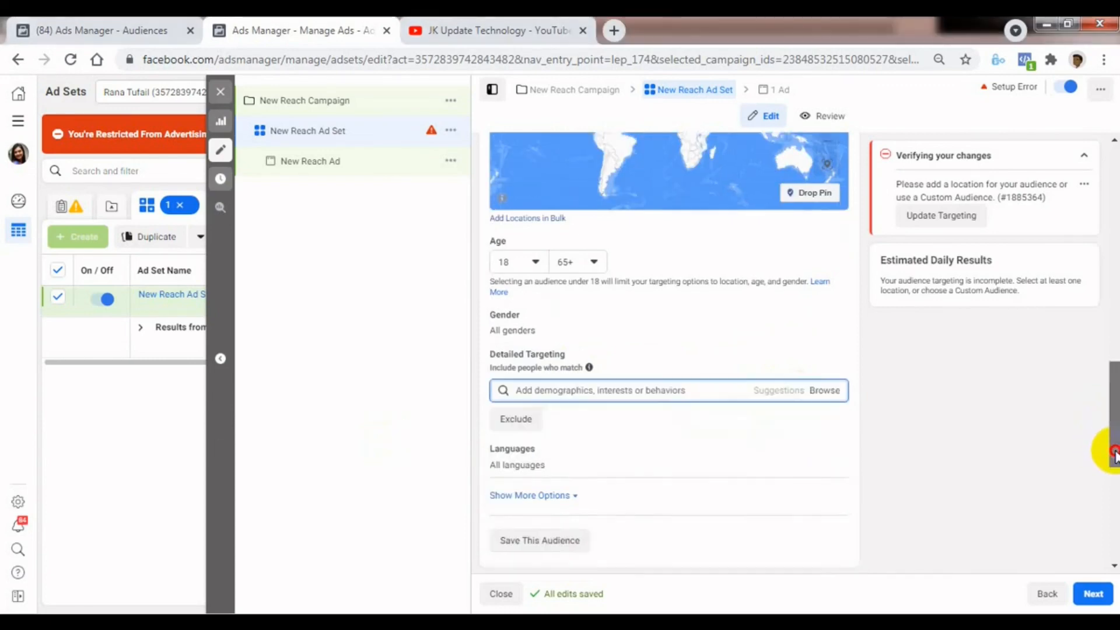
left_click(513, 420)
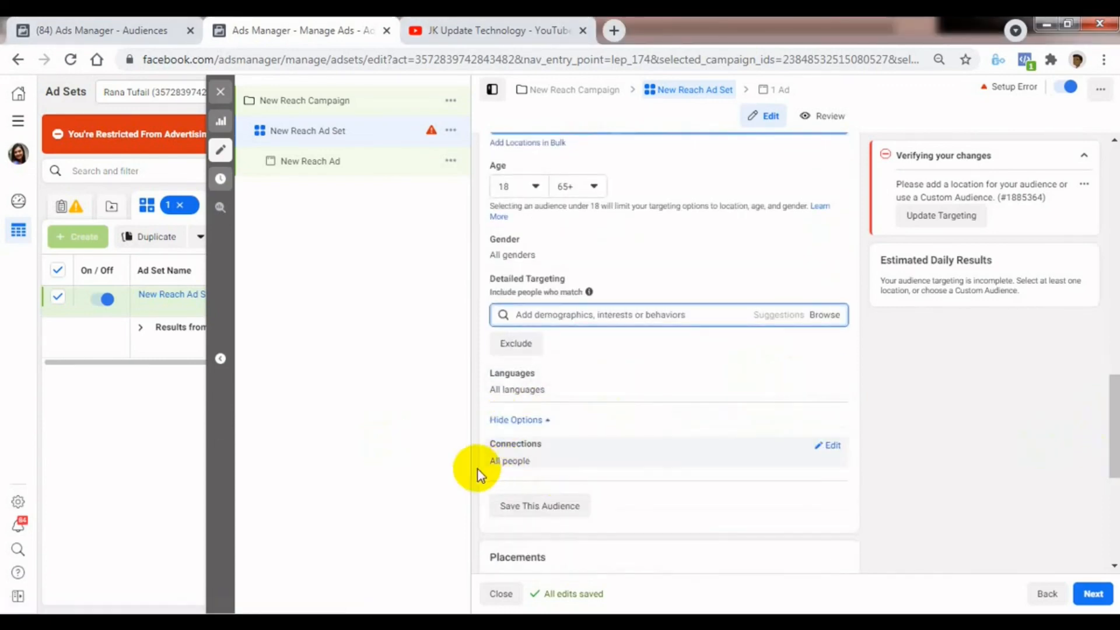
left_click(824, 444)
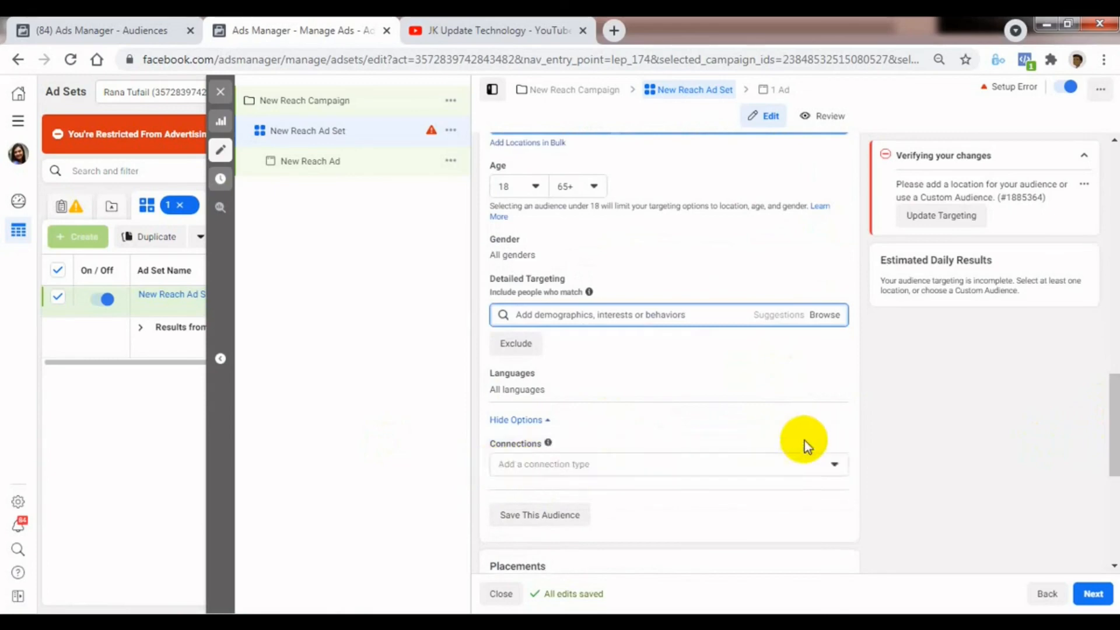
left_click(547, 473)
left_click(413, 415)
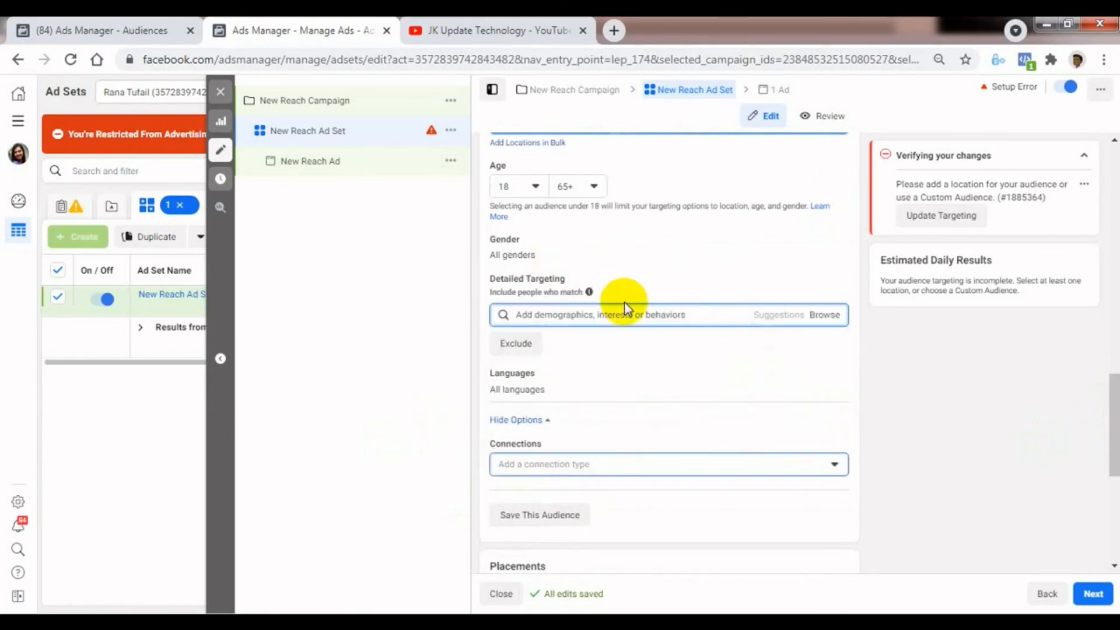
scroll(1103, 447, "down", 2)
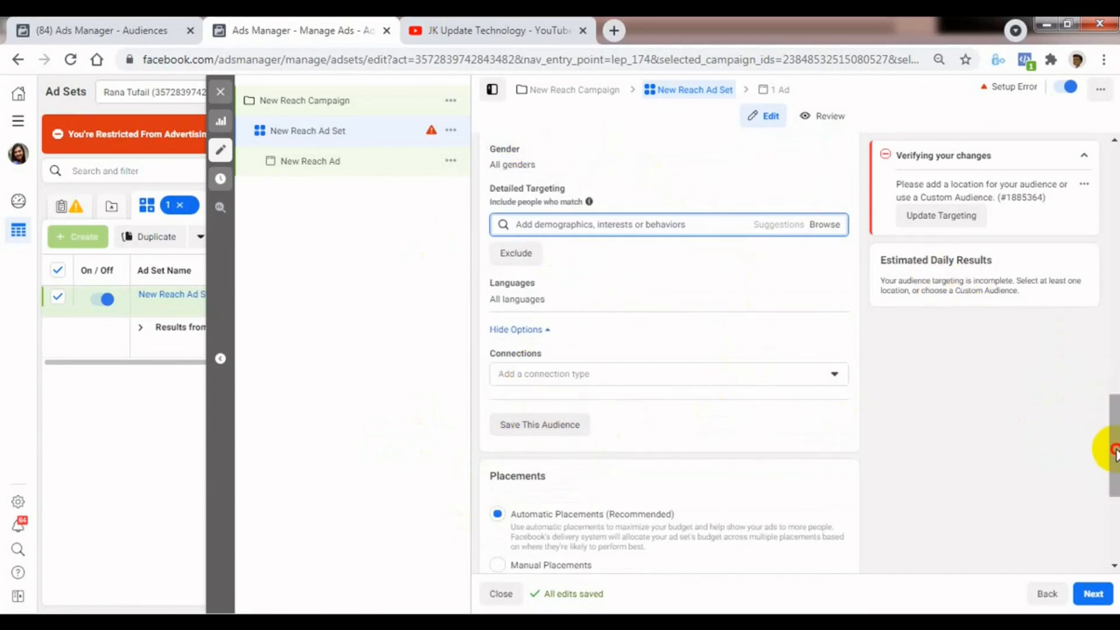
Examine the list of saved audiences available to the ad set and the details of op12 without applying it
left_click_drag(1111, 450, 1093, 270)
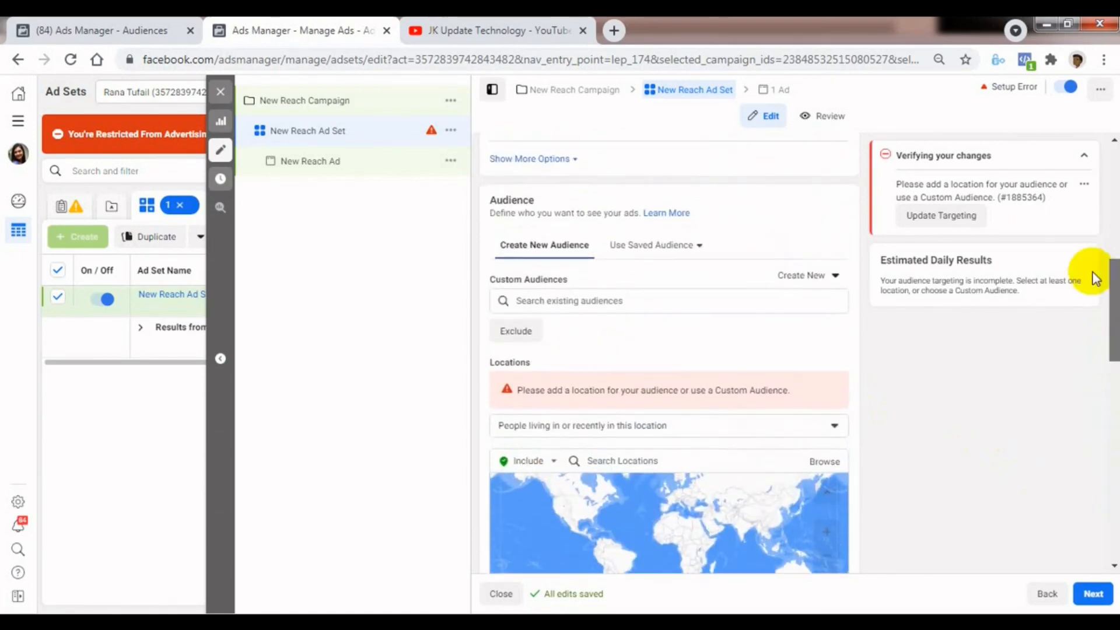
left_click(652, 247)
mouse_move(636, 324)
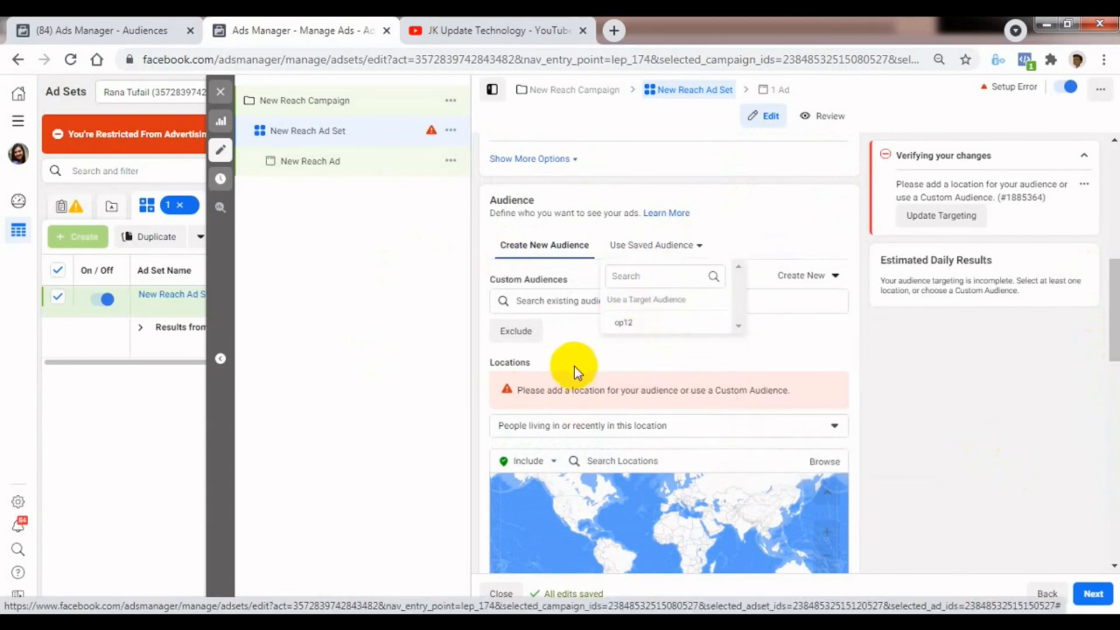
left_click(408, 371)
left_click_drag(1113, 301, 1096, 280)
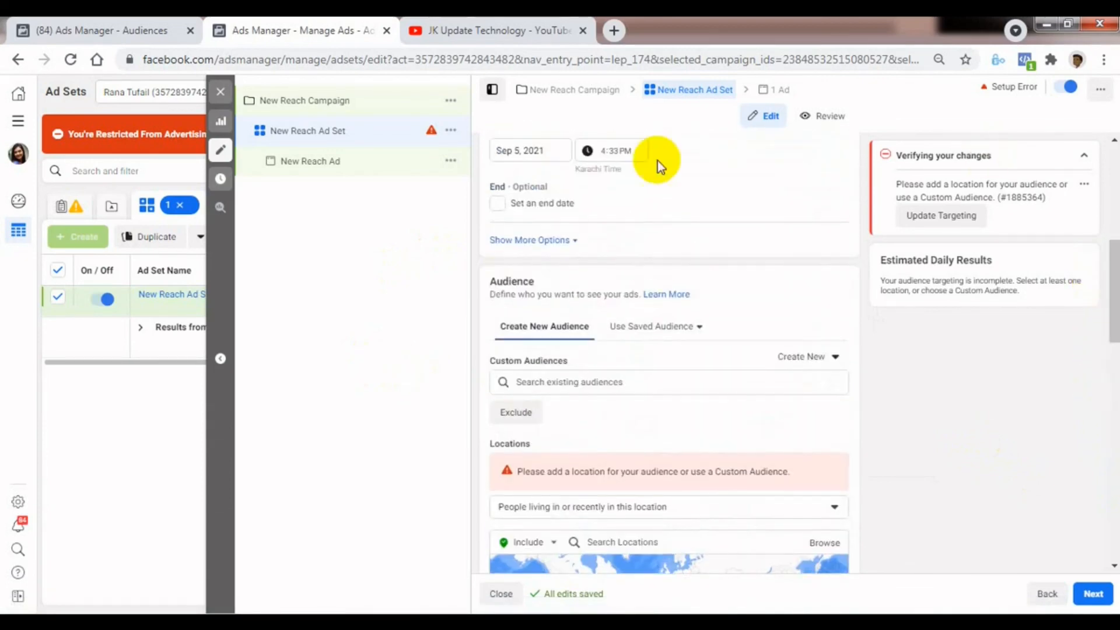
left_click(664, 328)
left_click(423, 351)
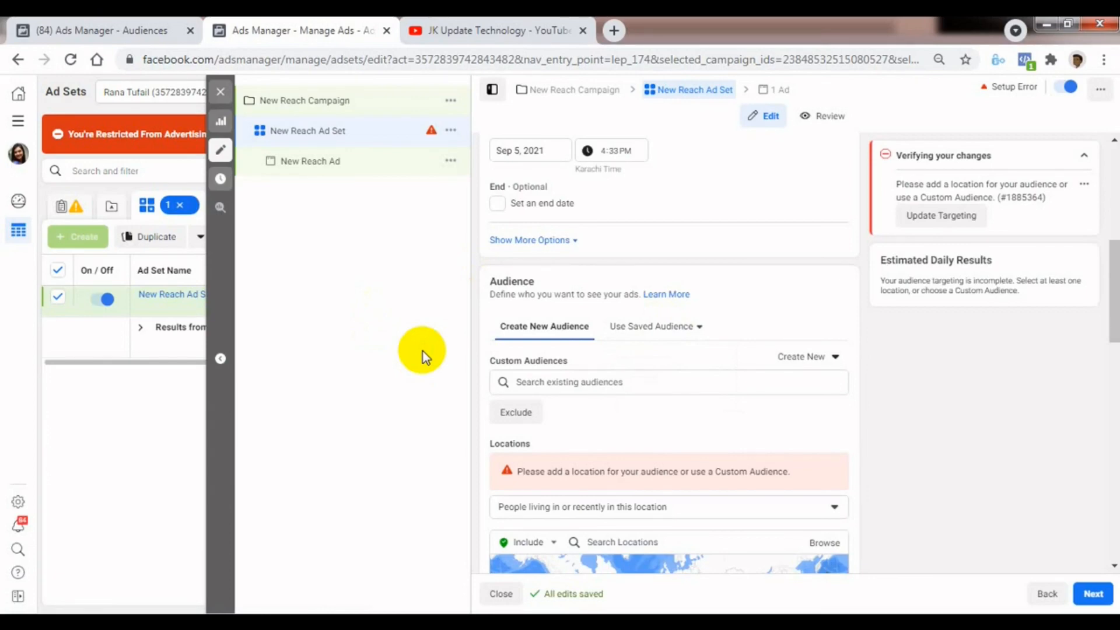
left_click(636, 326)
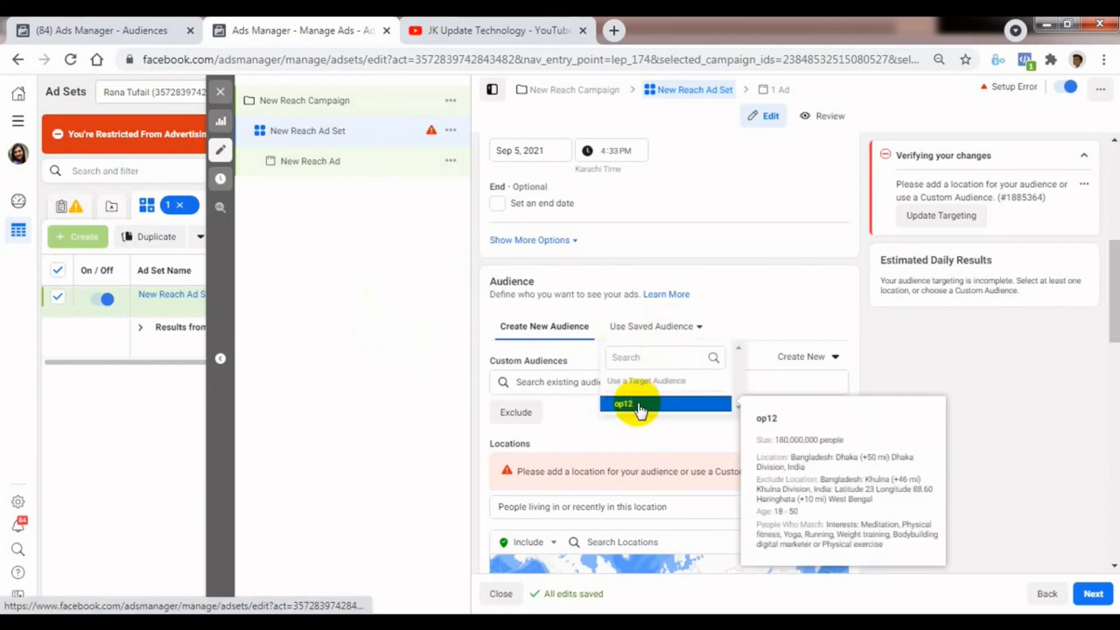
left_click(425, 404)
left_click(654, 326)
left_click(583, 379)
Examine the options for creating a custom or lookalike audience and the list of existing custom audiences
scroll(1113, 324, "down", 2)
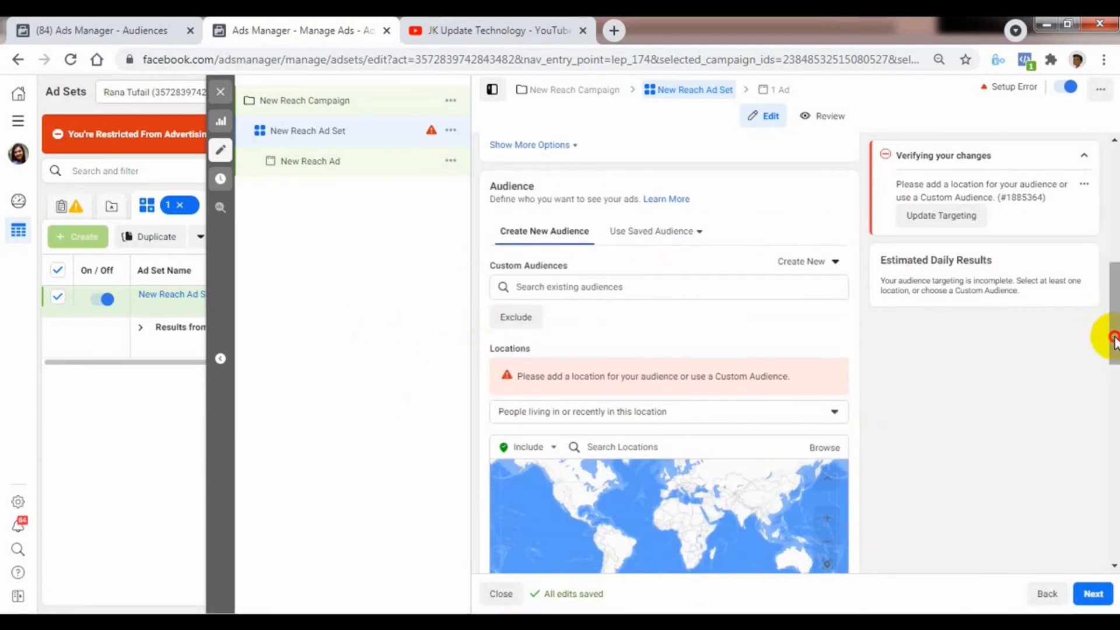
mouse_move(1110, 333)
left_mouse_down()
mouse_move(1106, 452)
mouse_move(1108, 321)
left_mouse_up()
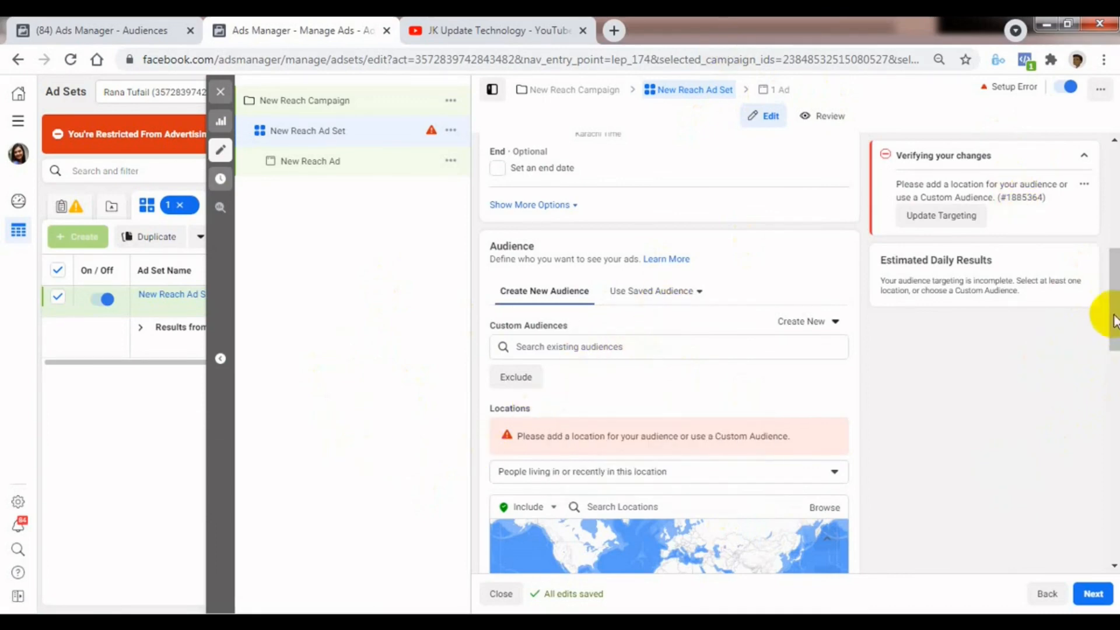
left_click_drag(1107, 325, 1092, 404)
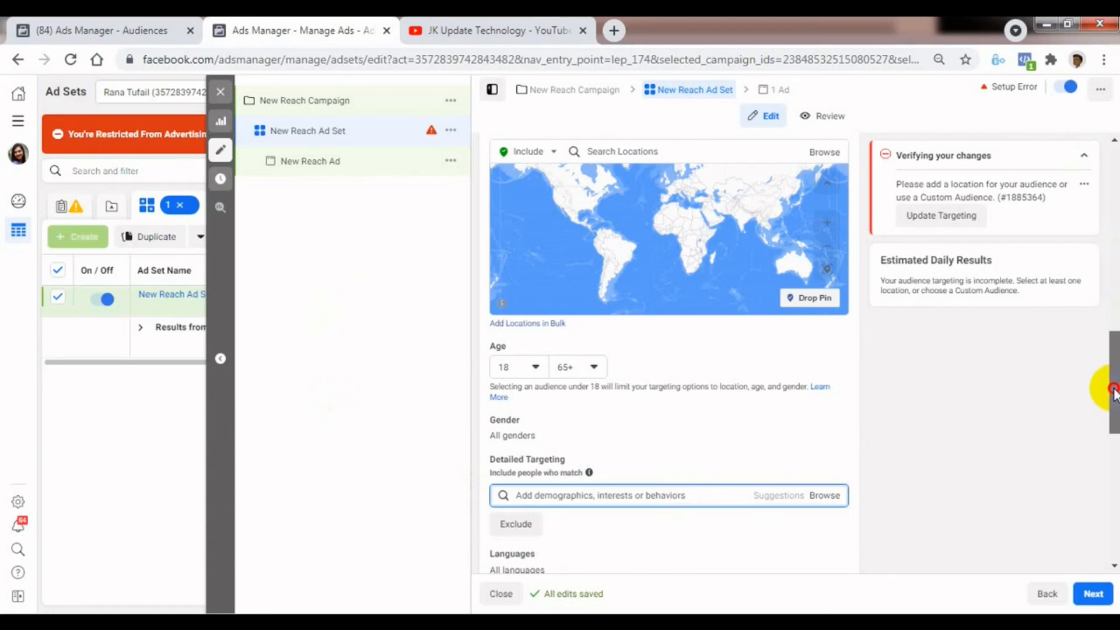
left_click_drag(1107, 388, 1111, 340)
left_click(804, 292)
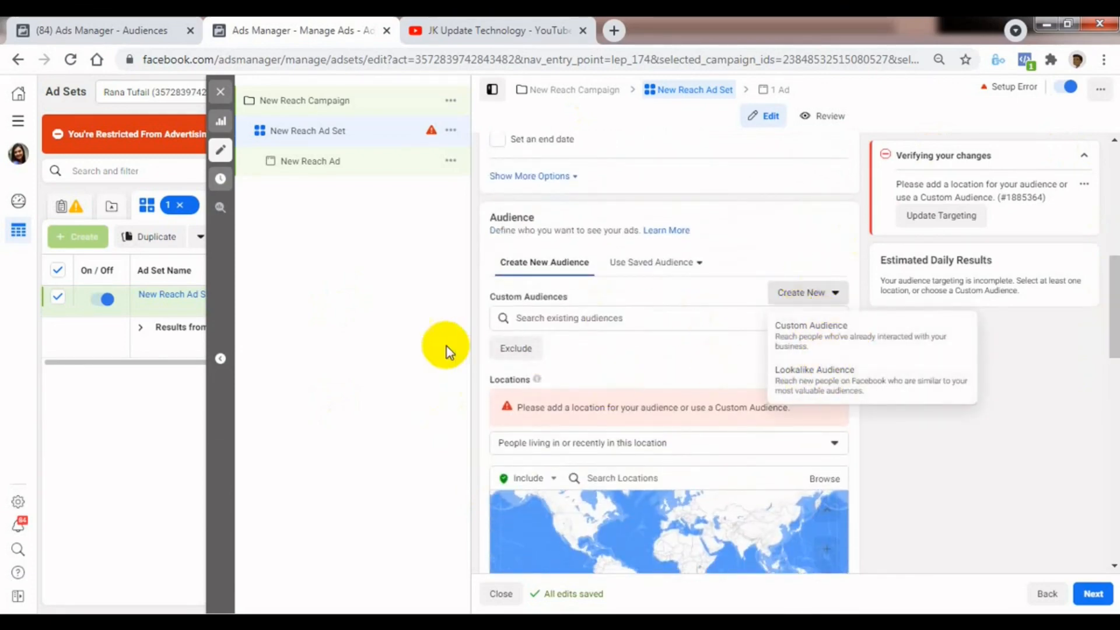
left_click(578, 321)
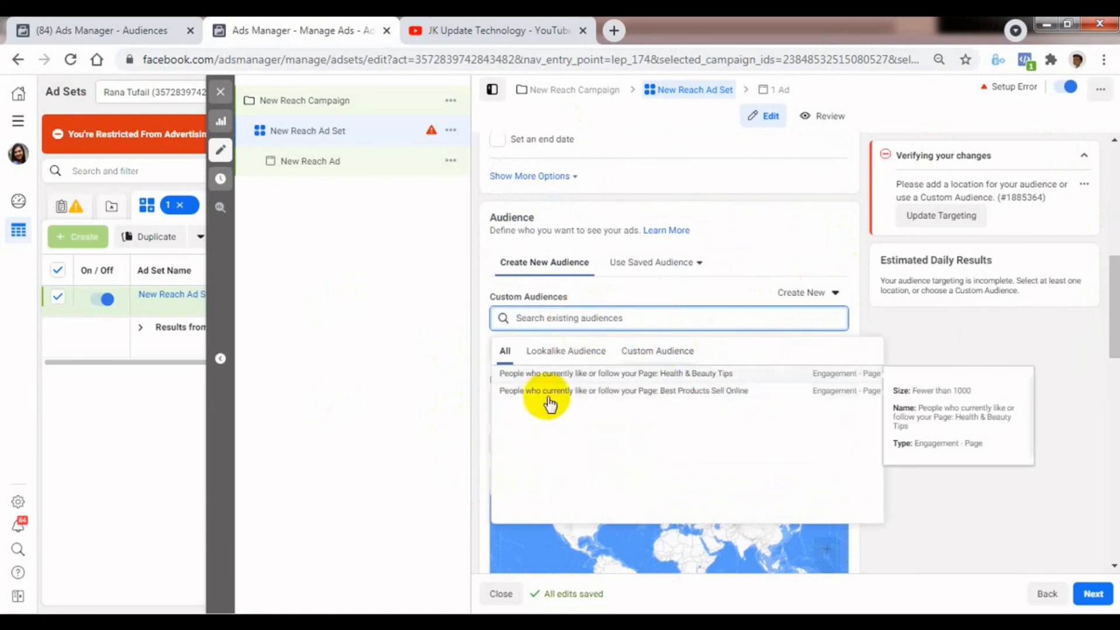
left_click(401, 370)
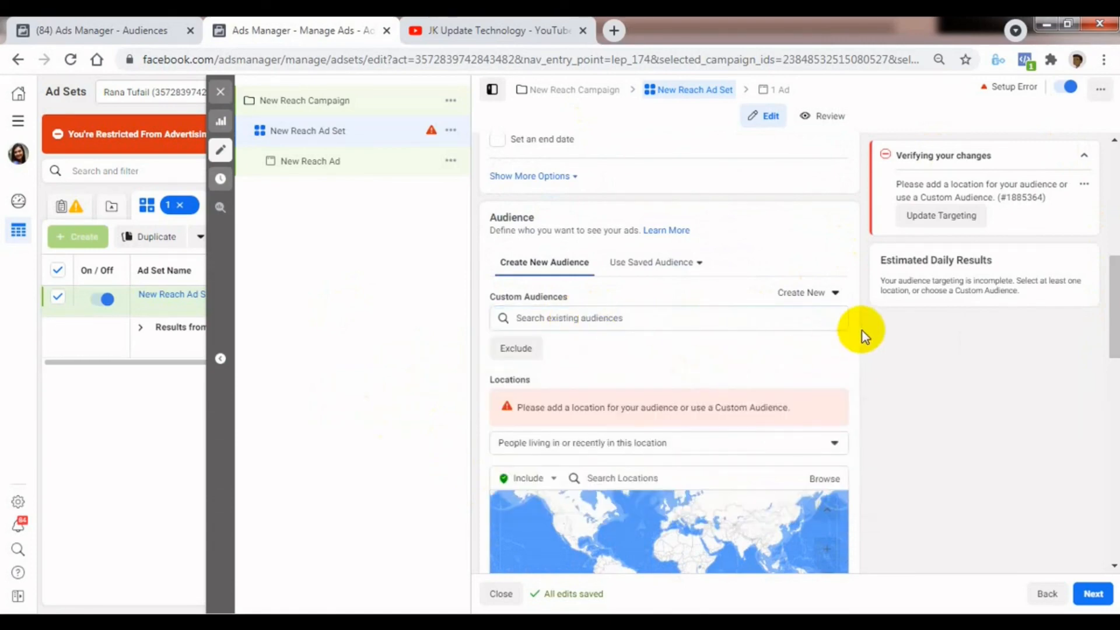
View the JK Update Technology videos page on YouTube, then return to the ad set's audience settings in Ads Manager
left_click(525, 33)
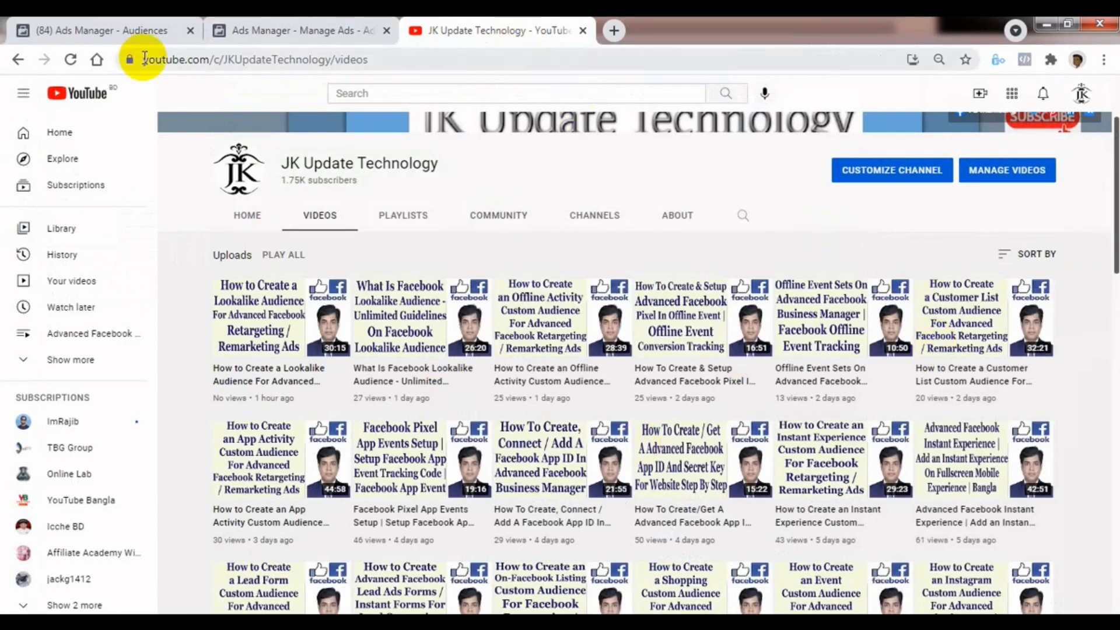
left_click(292, 30)
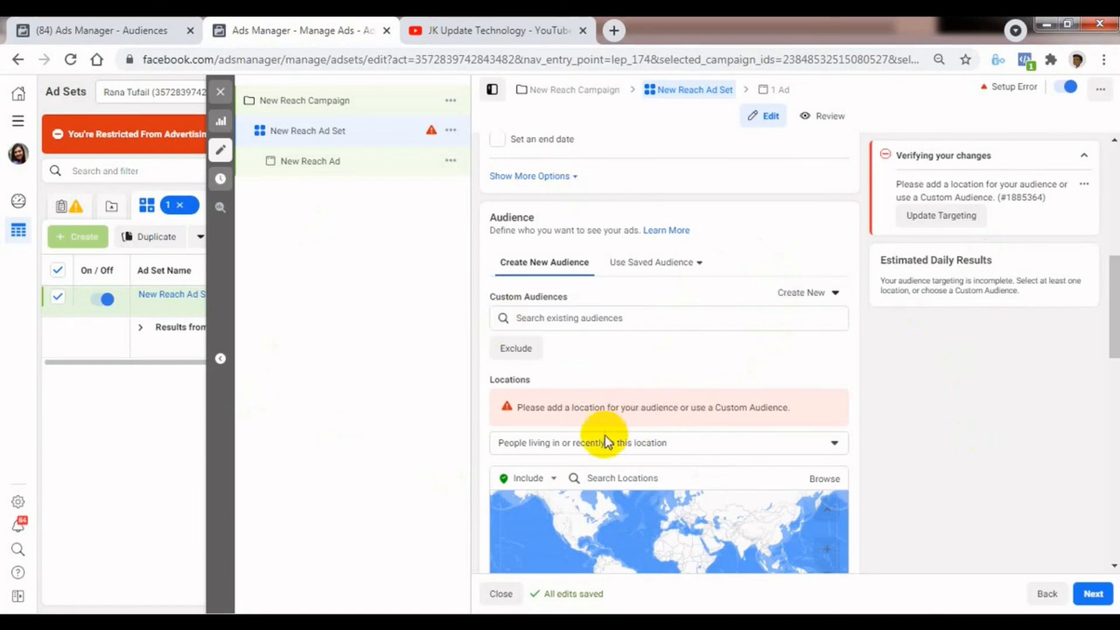
left_click_drag(1100, 338, 1101, 408)
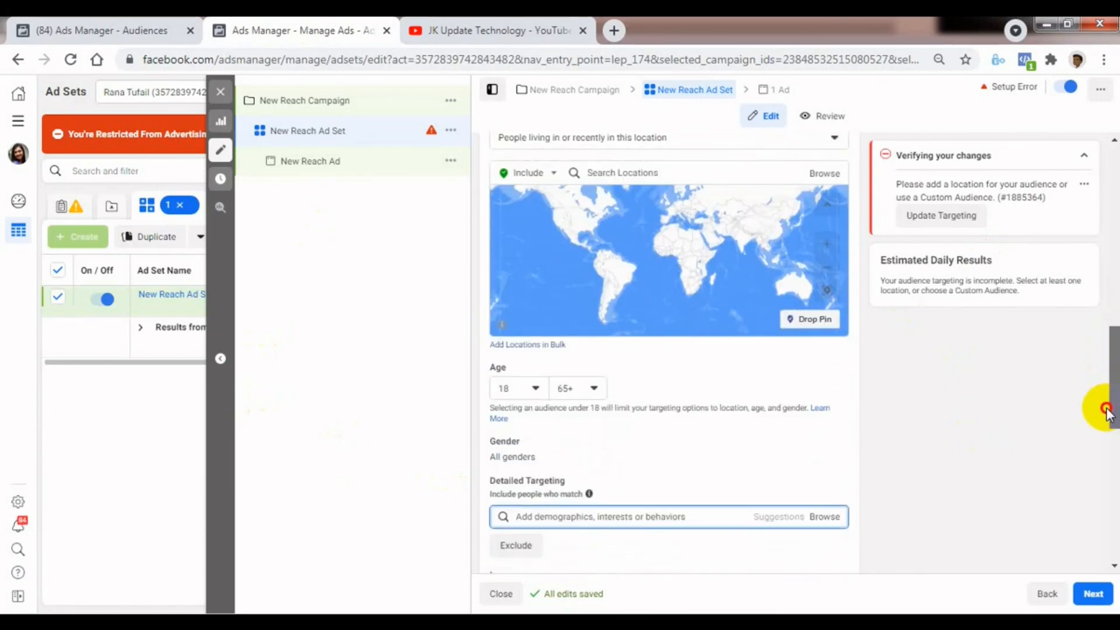